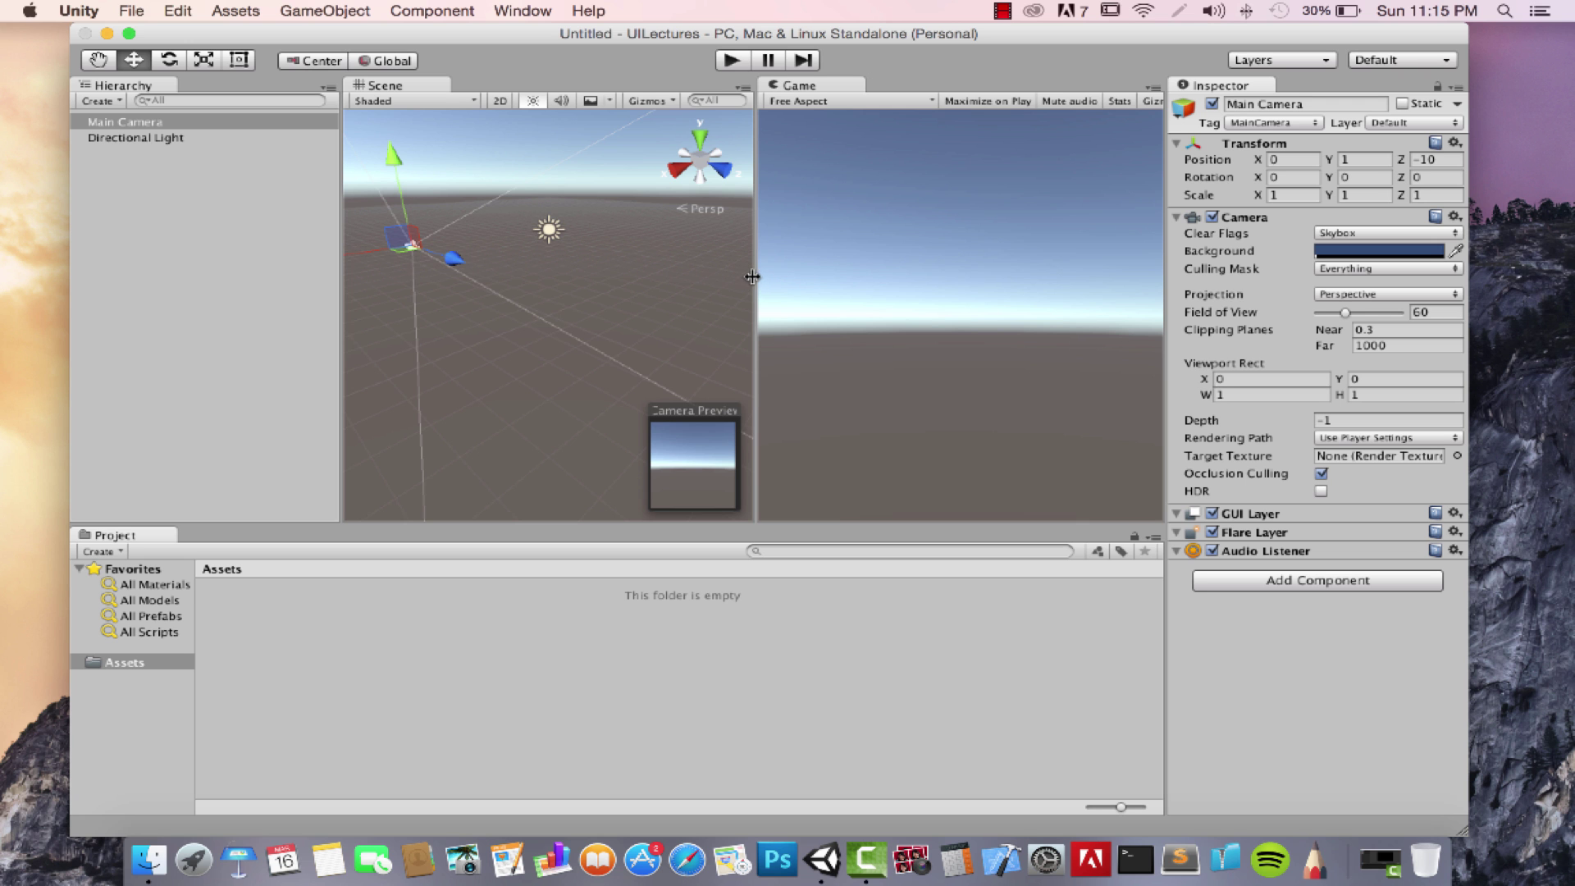
- Widen the Scene view beside the Game view, clear the selection, and toggle the Scene view to full size and back
left_click_drag(752, 277, 796, 277)
left_click(662, 277)
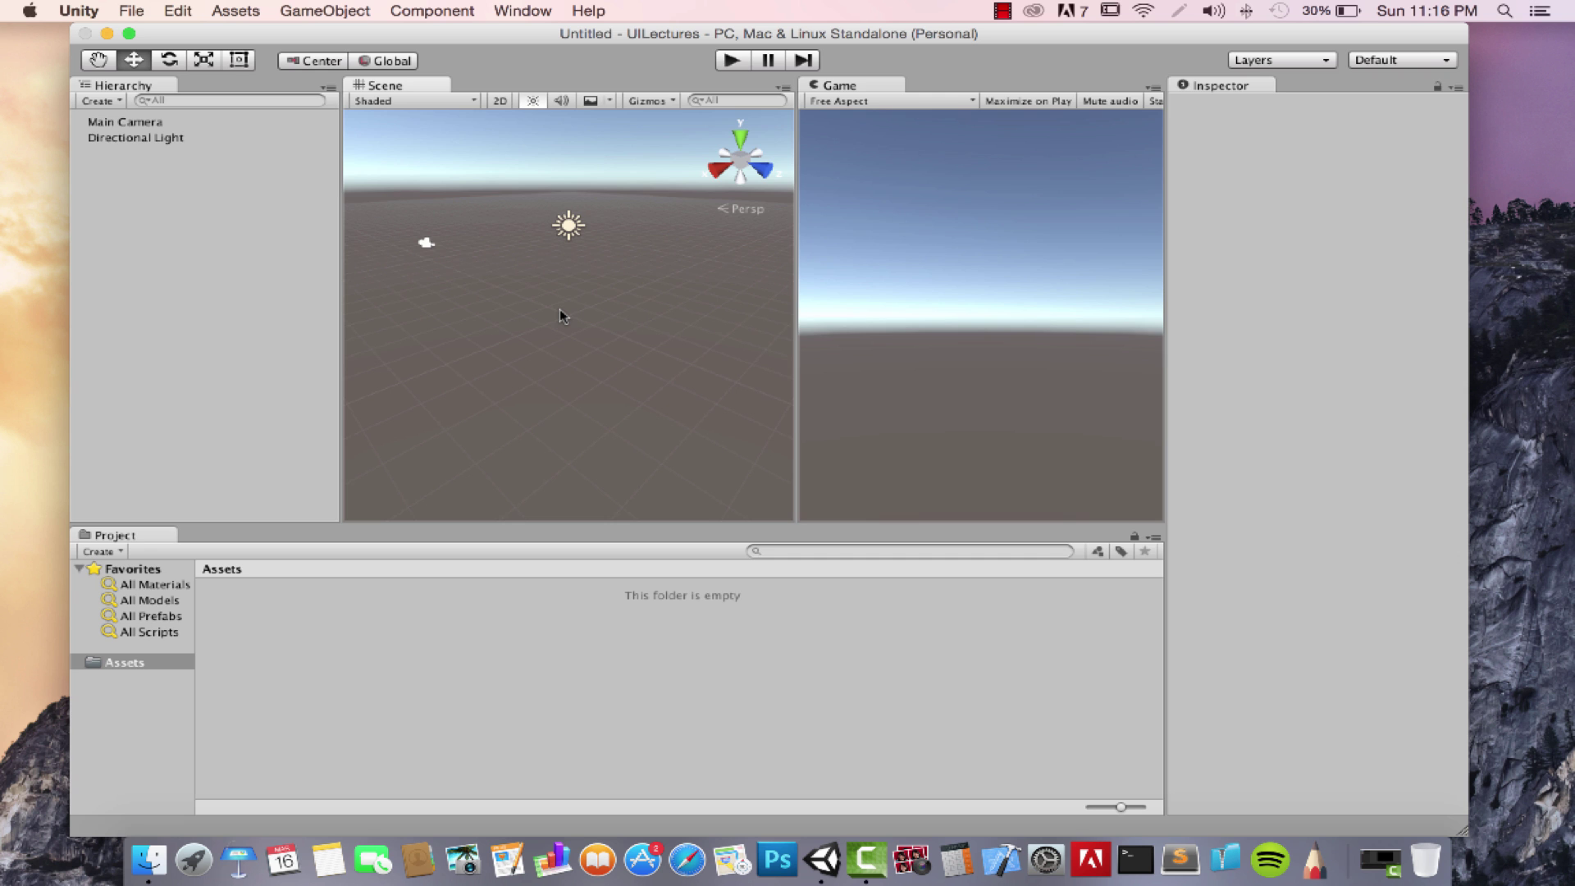
key("shift+space")
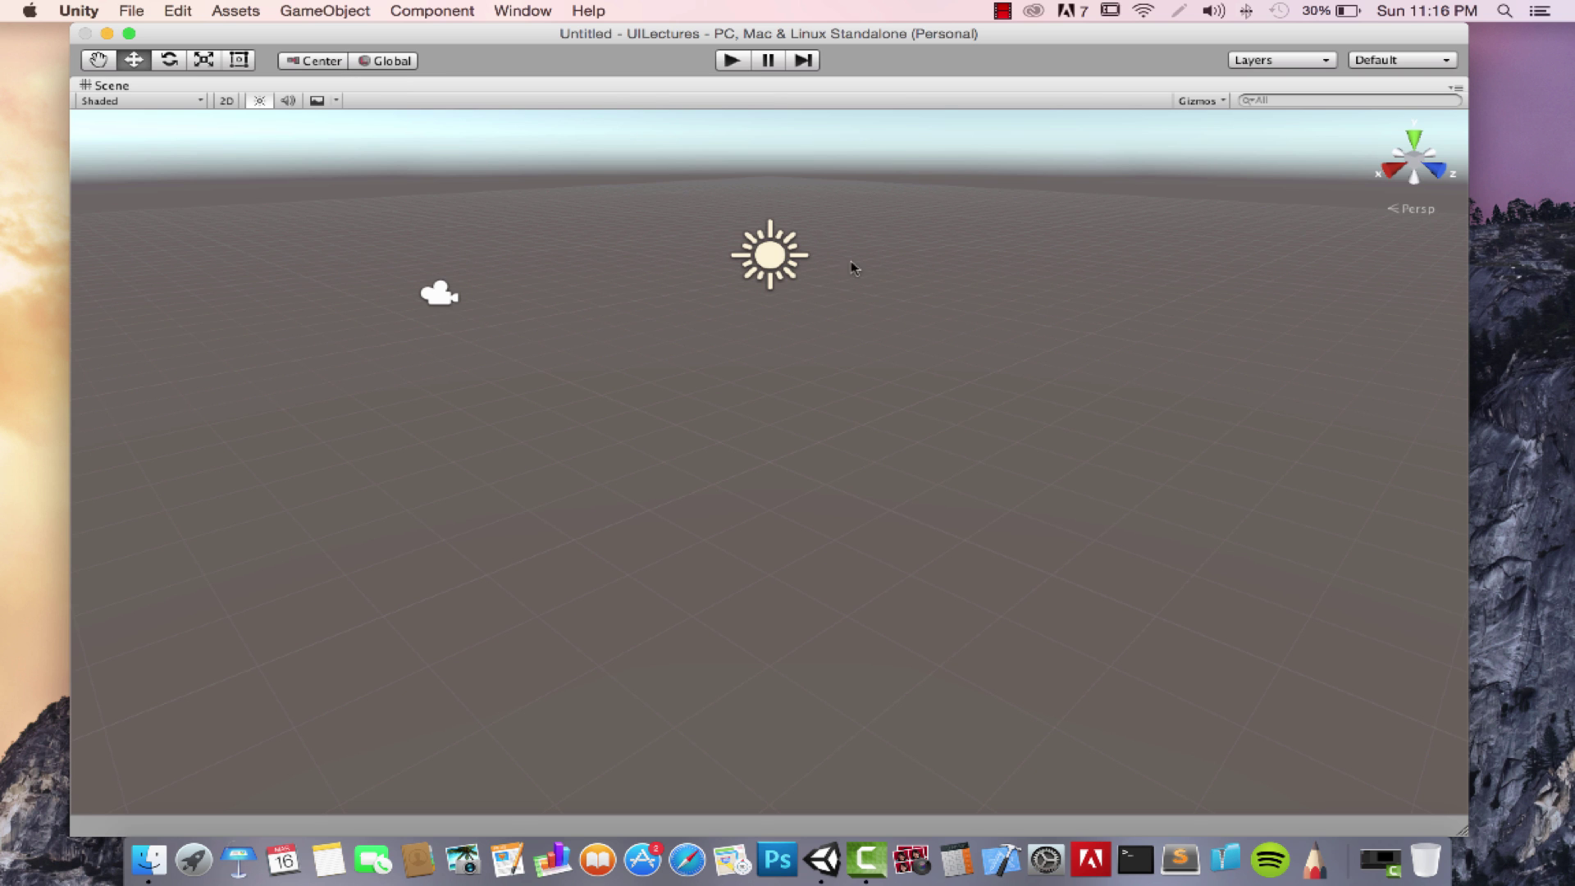
key("shift+space")
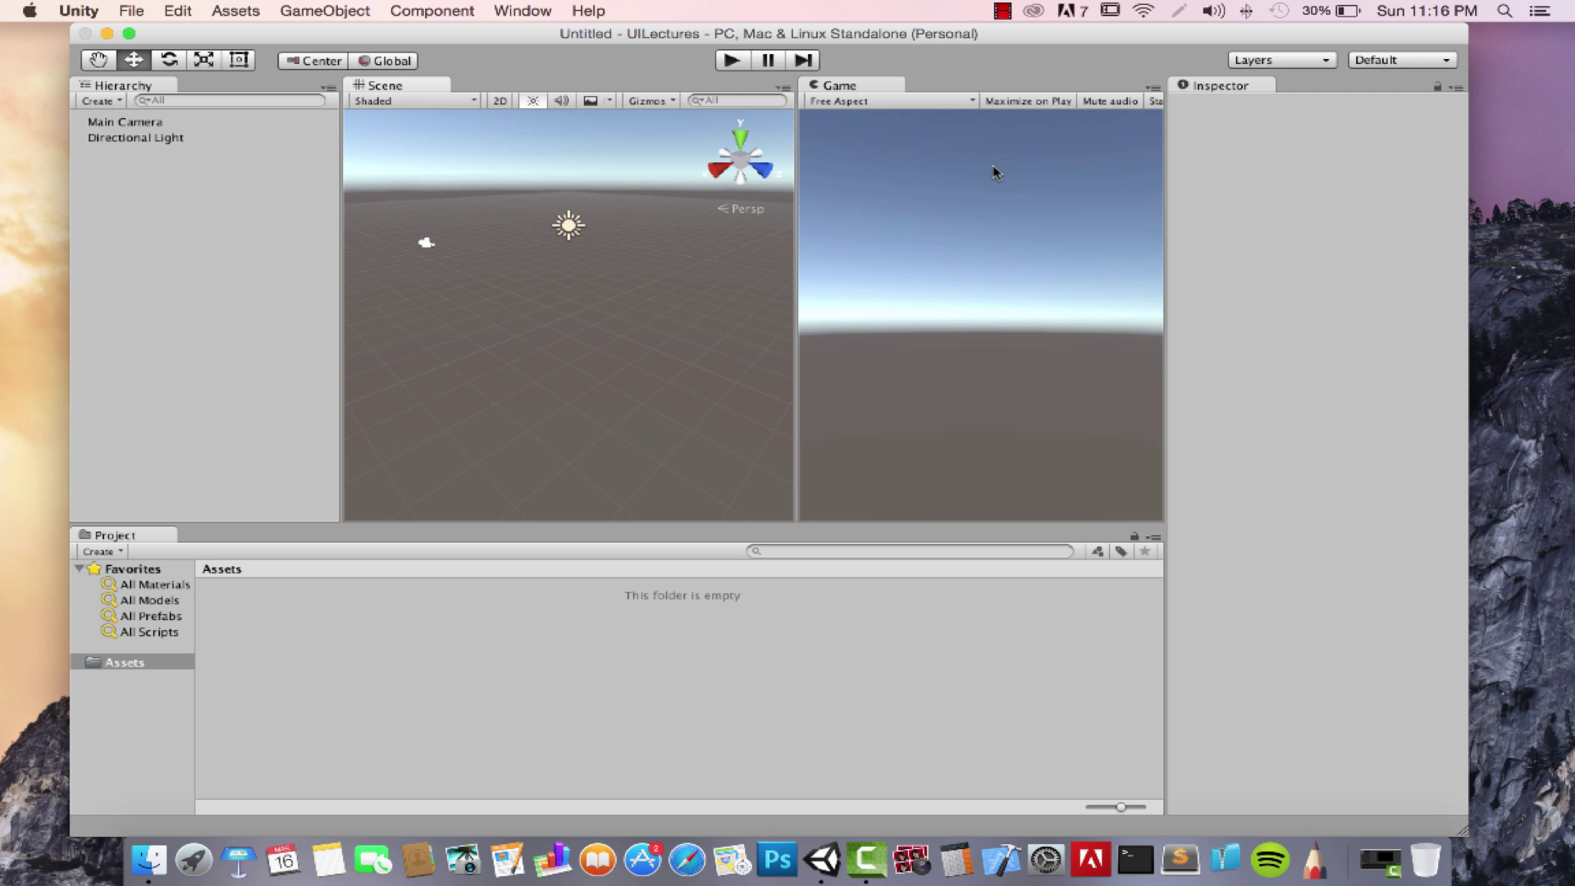
- Maximize and restore the editor panels one after another, including the Hierarchy and Project panels
key("shift+space")
key("shift+space")
key("shift+space")
key("shift+space")
key("shift+space")
key("shift+space")
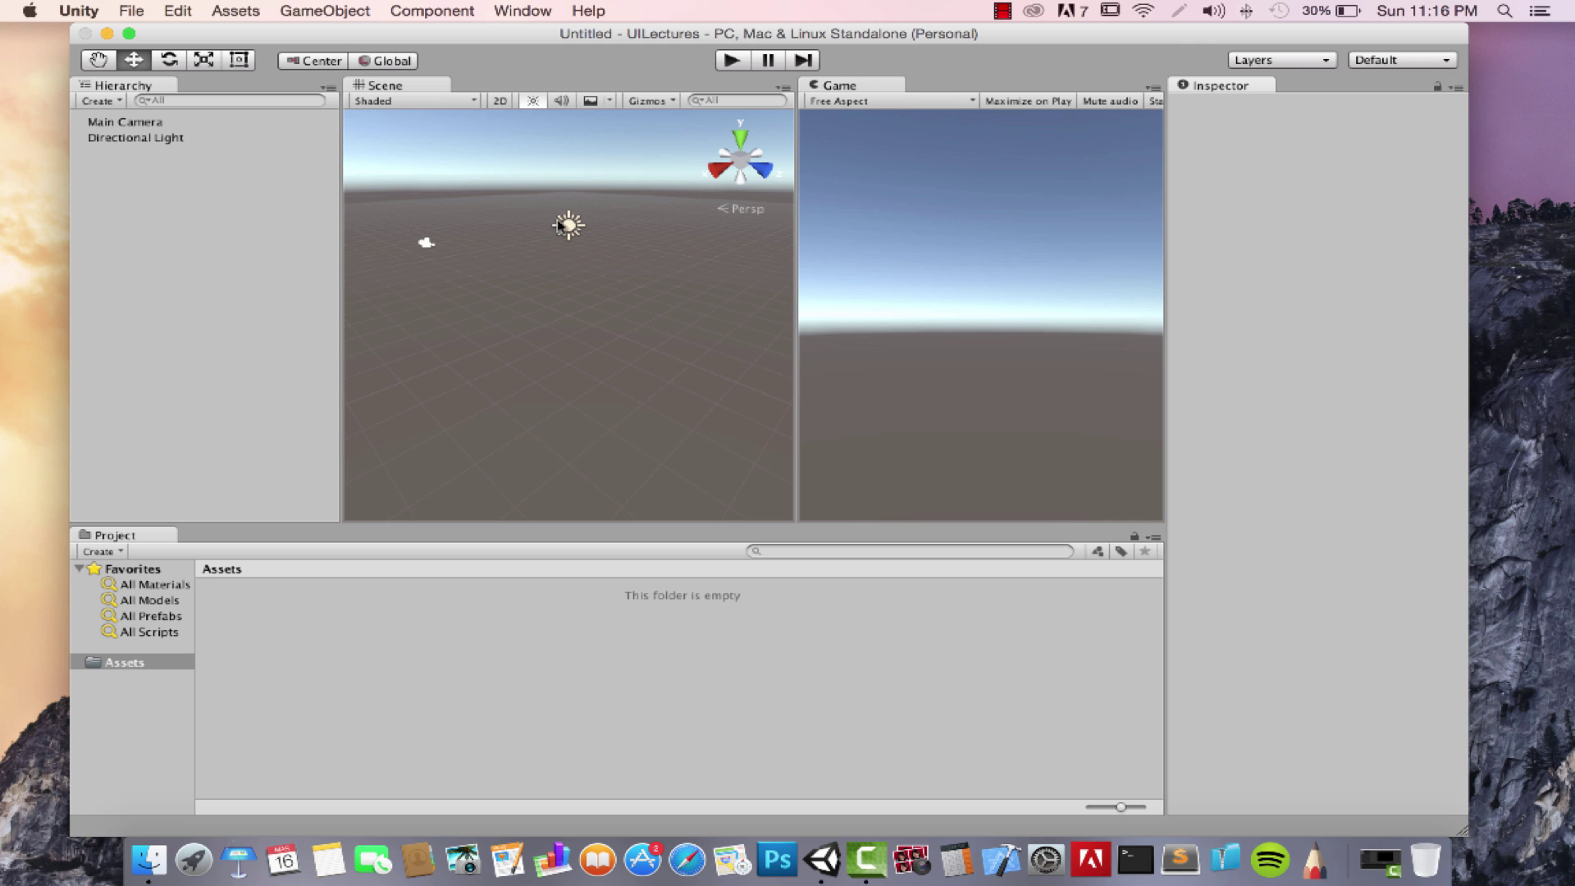
key("shift+space")
key("shift+space")
key("shift+space")
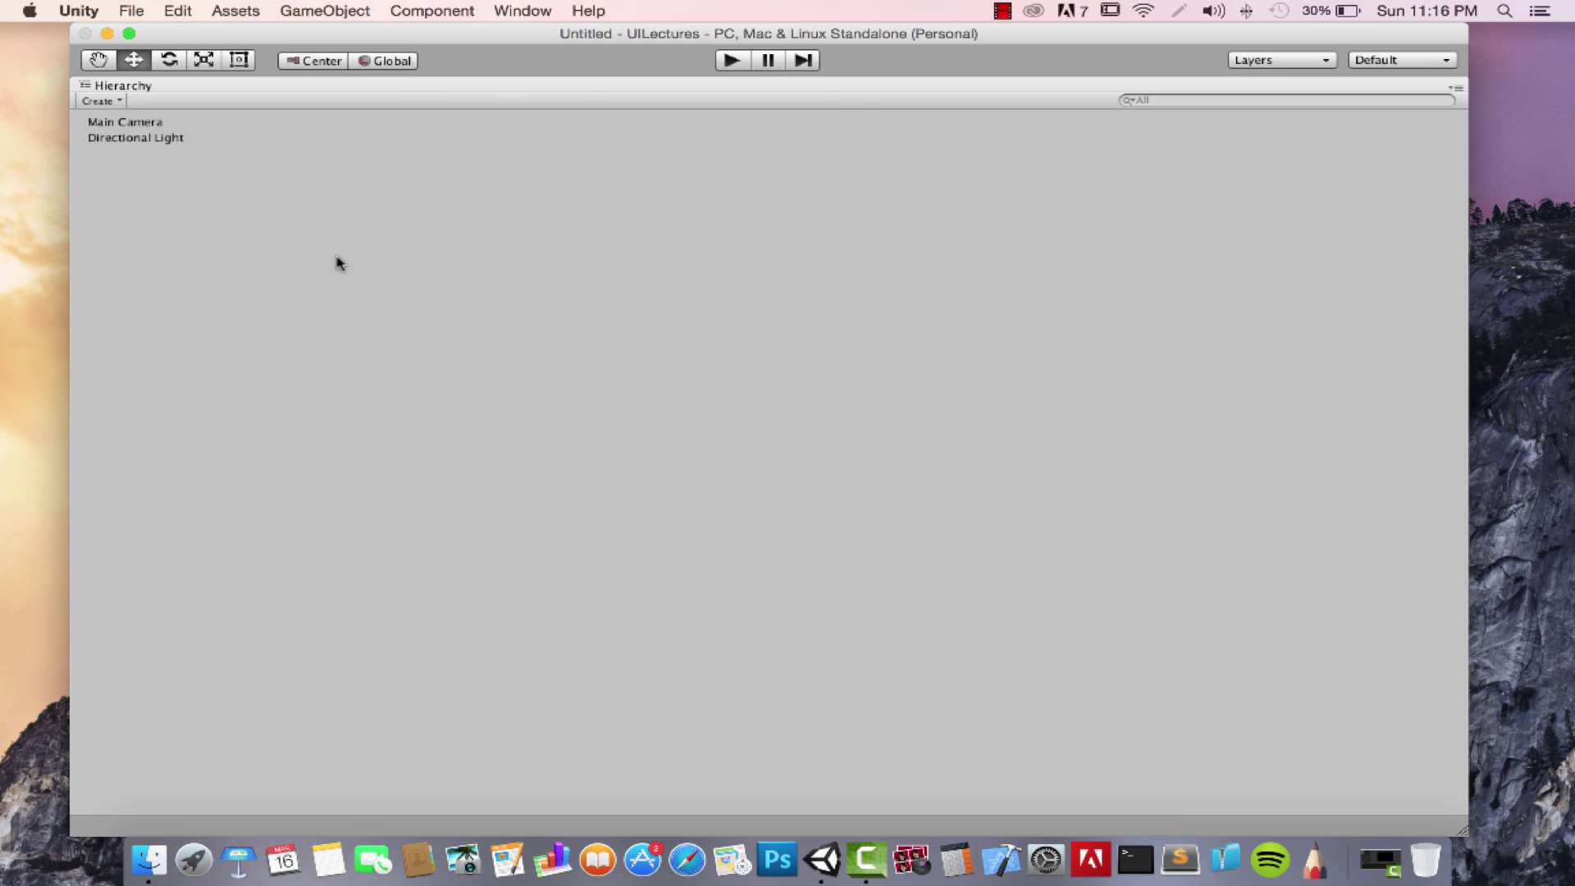
key("shift+space")
key("shift+space")
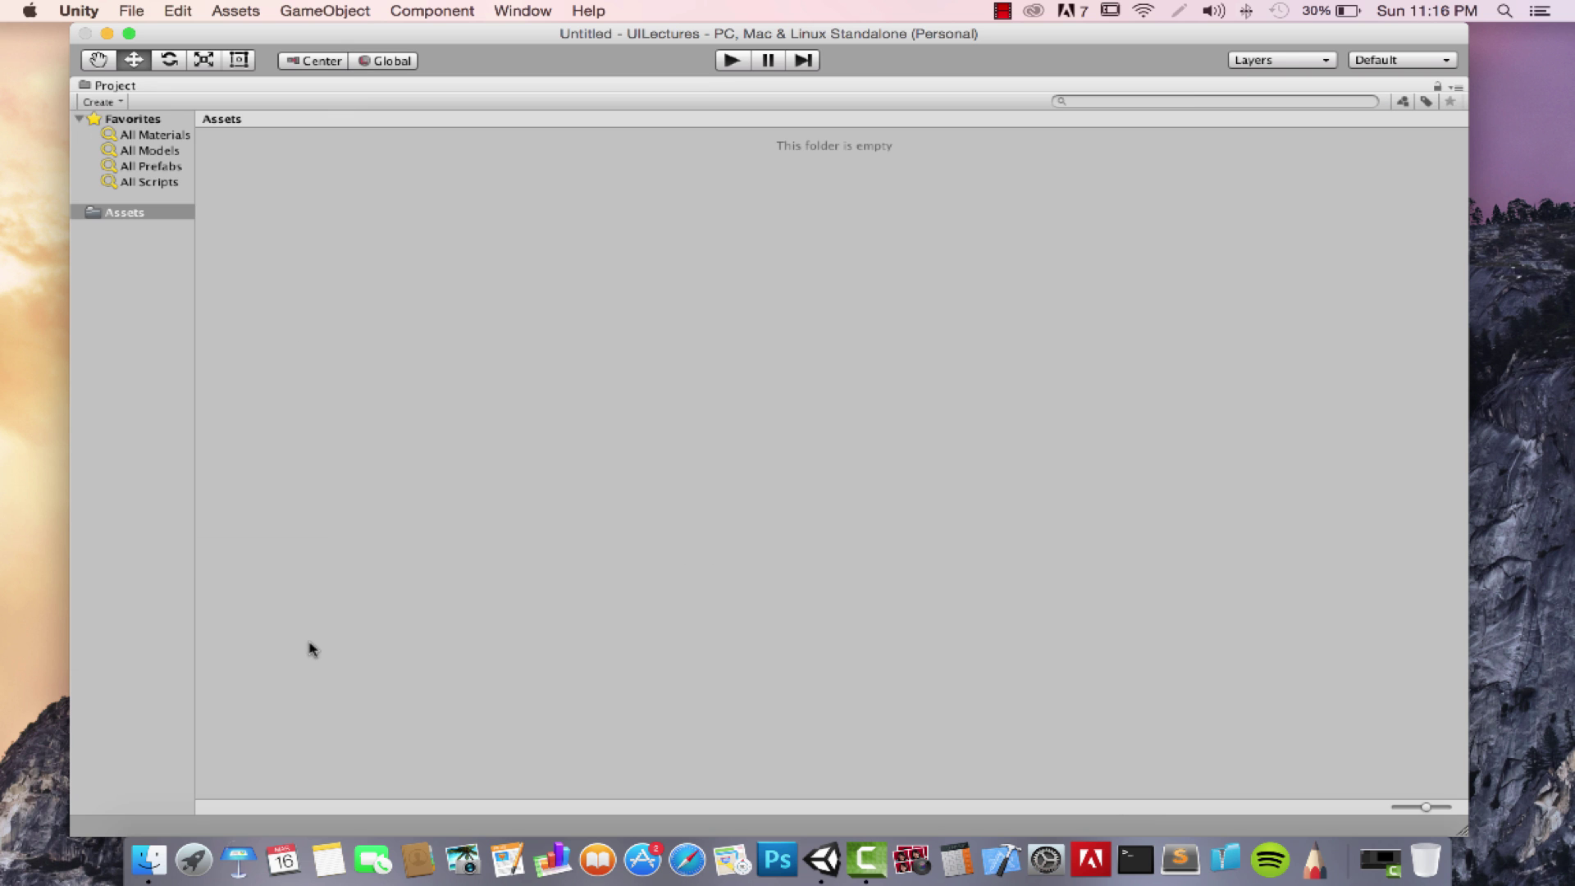
key("shift+space")
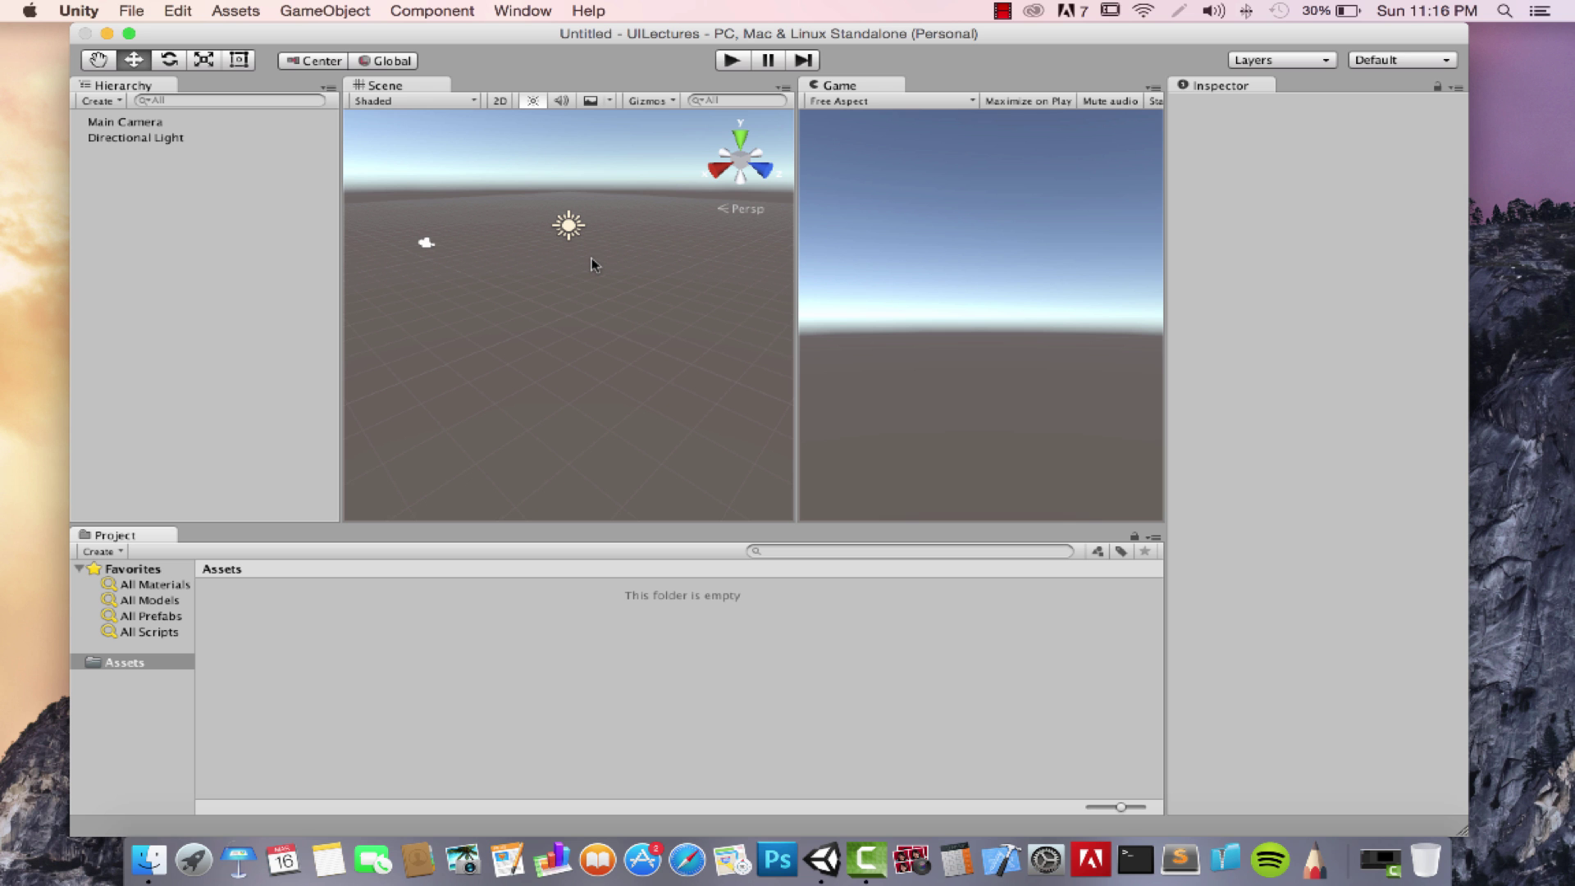
- Zoom the Scene view in and out repeatedly, finishing closer to the camera and light
scroll(593, 257, "down", 1)
scroll(592, 257, "up", 3)
scroll(592, 257, "down", 3)
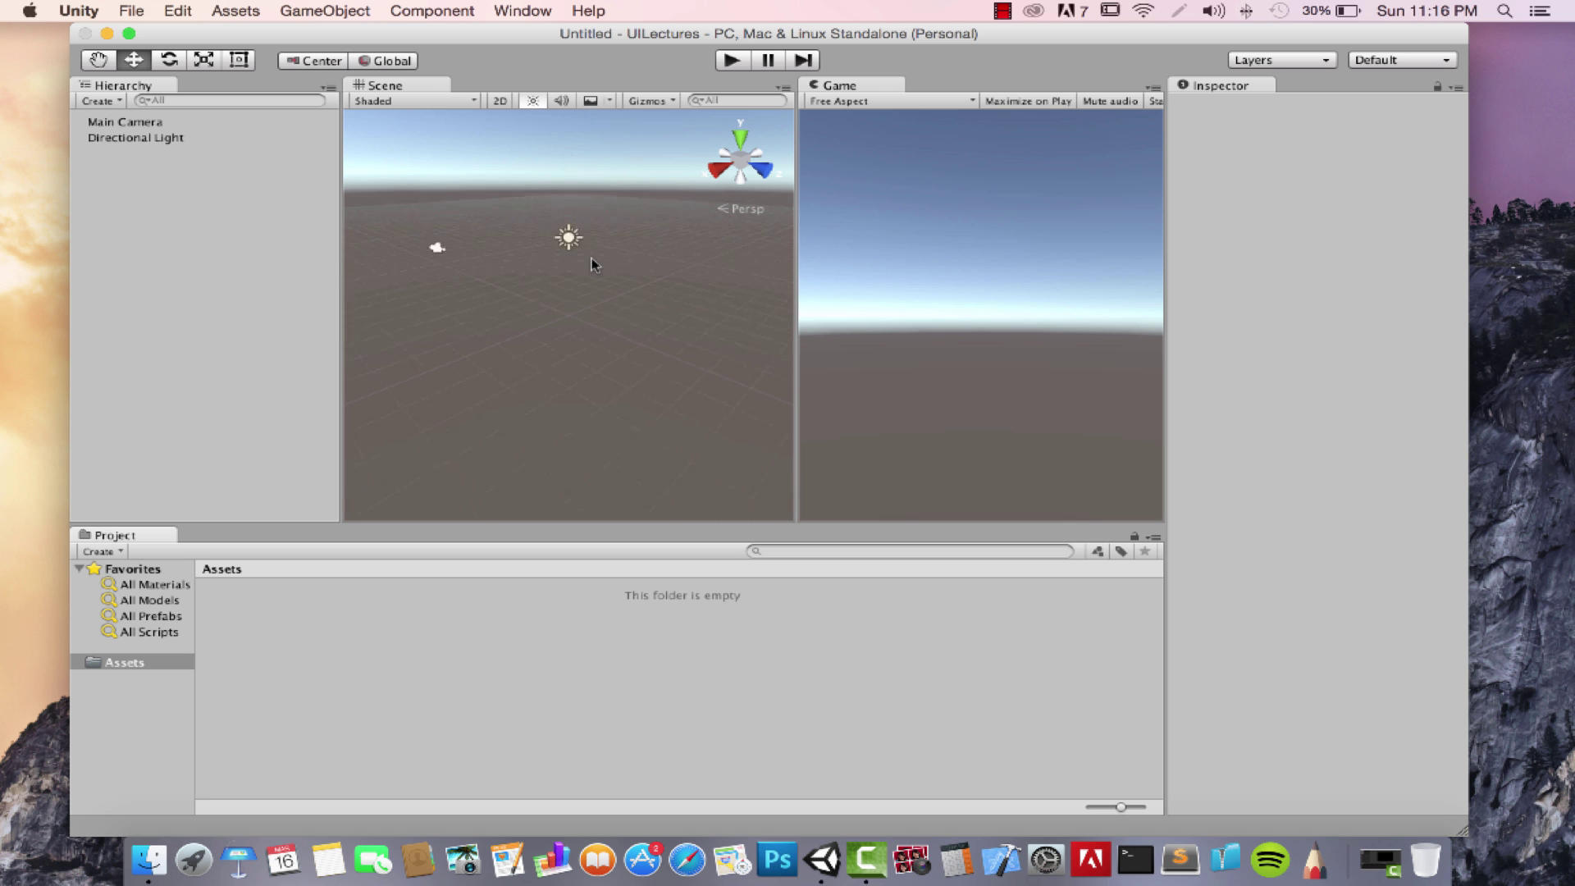
scroll(592, 257, "down", 1)
scroll(592, 258, "up", 4)
scroll(592, 257, "down", 4)
scroll(592, 258, "up", 3)
scroll(592, 258, "down", 3)
scroll(592, 257, "up", 2)
scroll(592, 257, "down", 2)
scroll(592, 257, "up", 3)
scroll(592, 257, "down", 2)
scroll(670, 307, "up", 2)
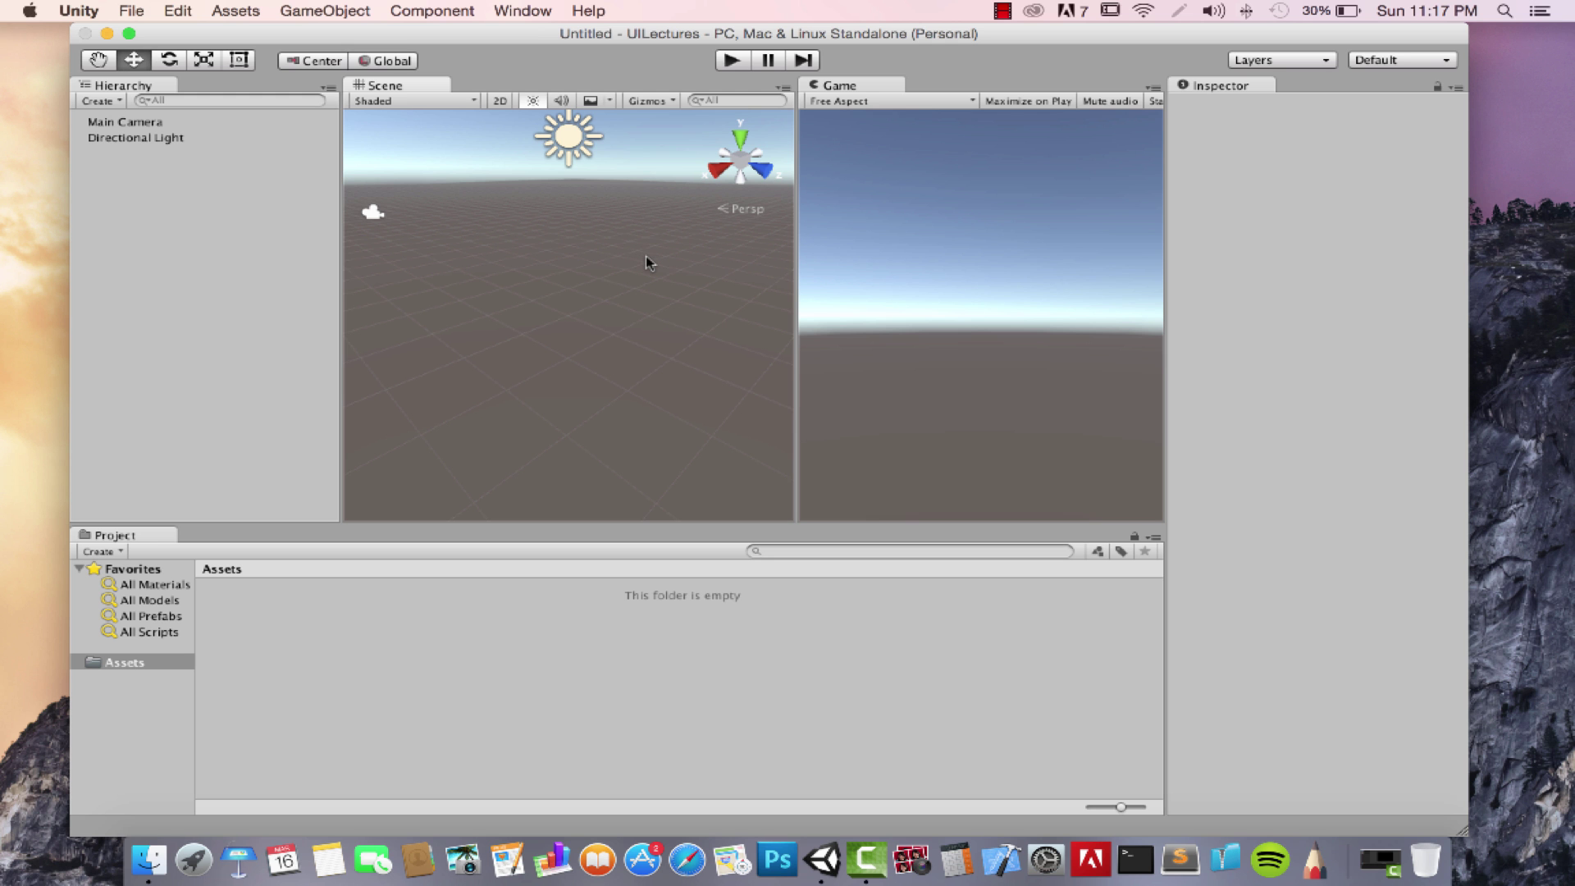
- Orbit the Scene view around the camera and light, and pan it with the Hand tool
left_click_drag(678, 221, 595, 282, "alt")
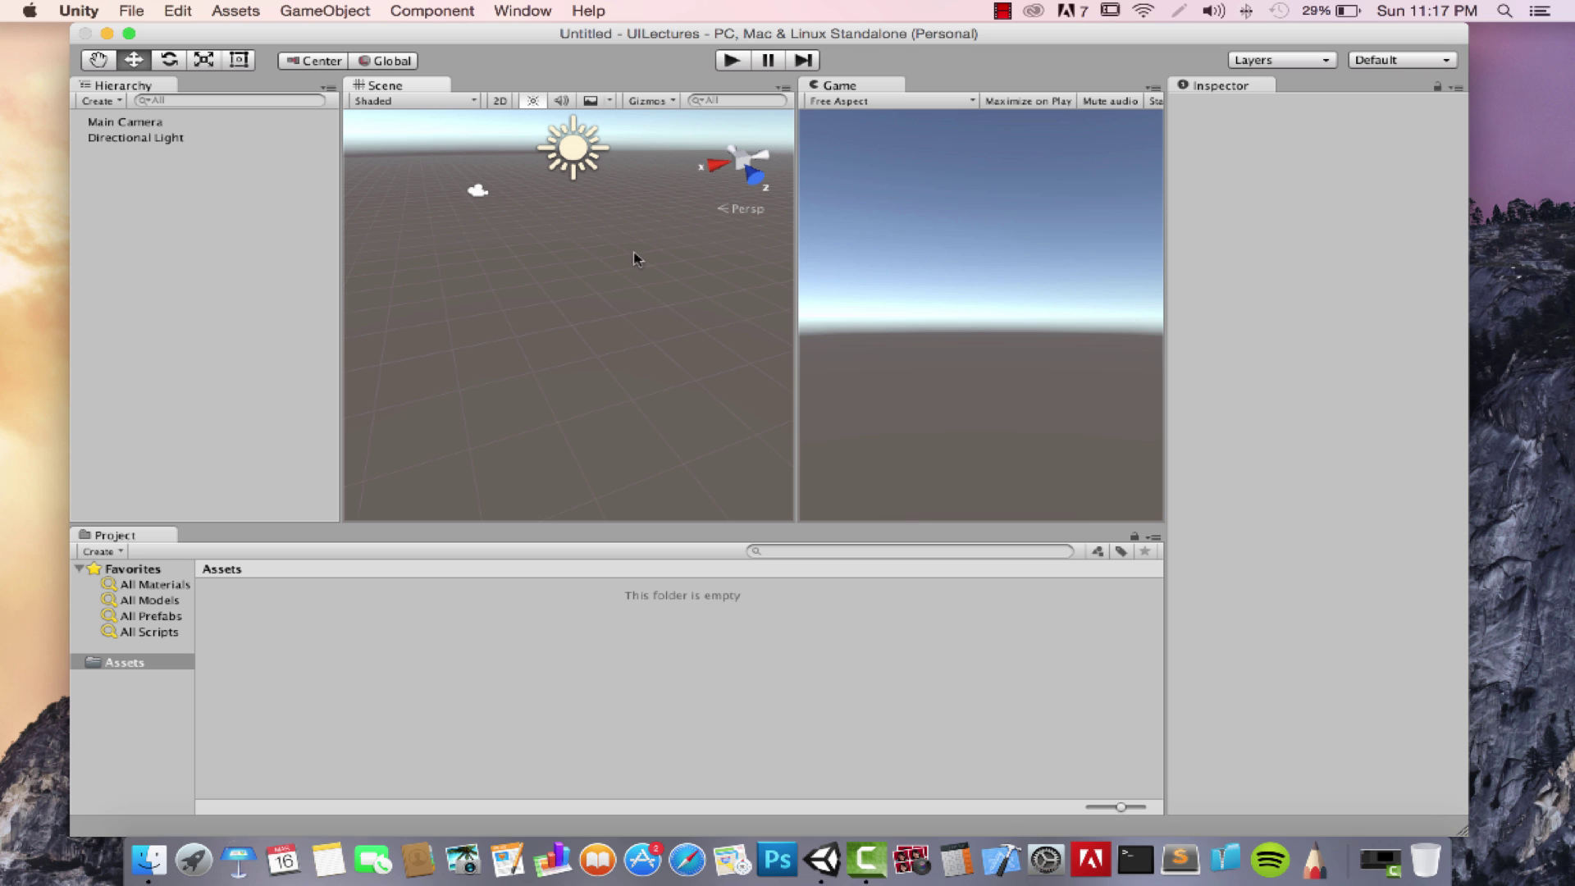
left_click(100, 62)
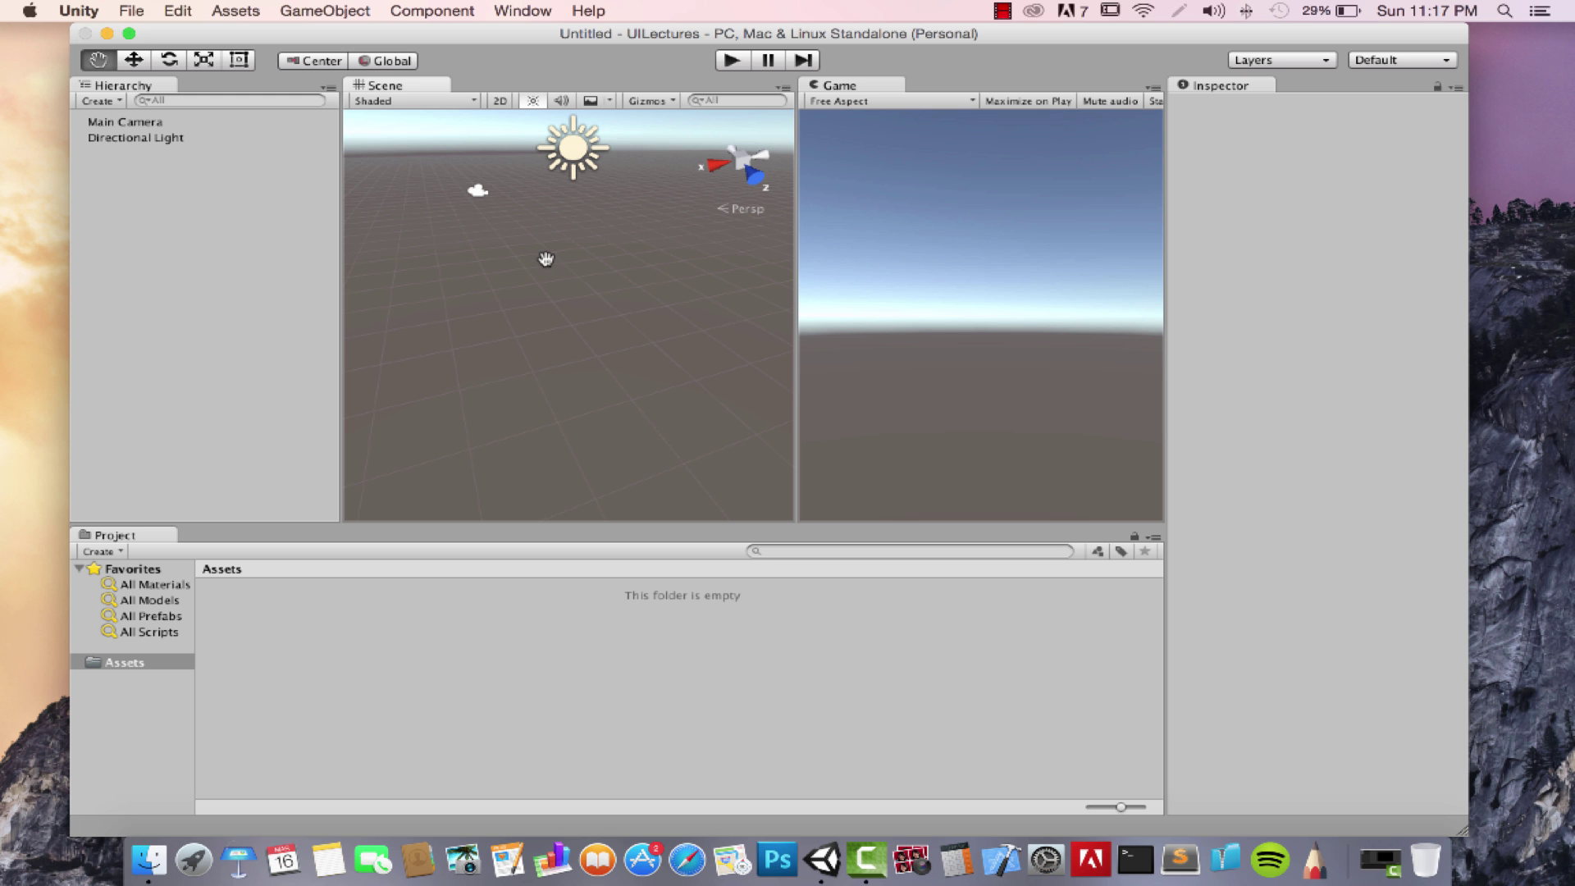
left_click_drag(520, 253, 486, 324)
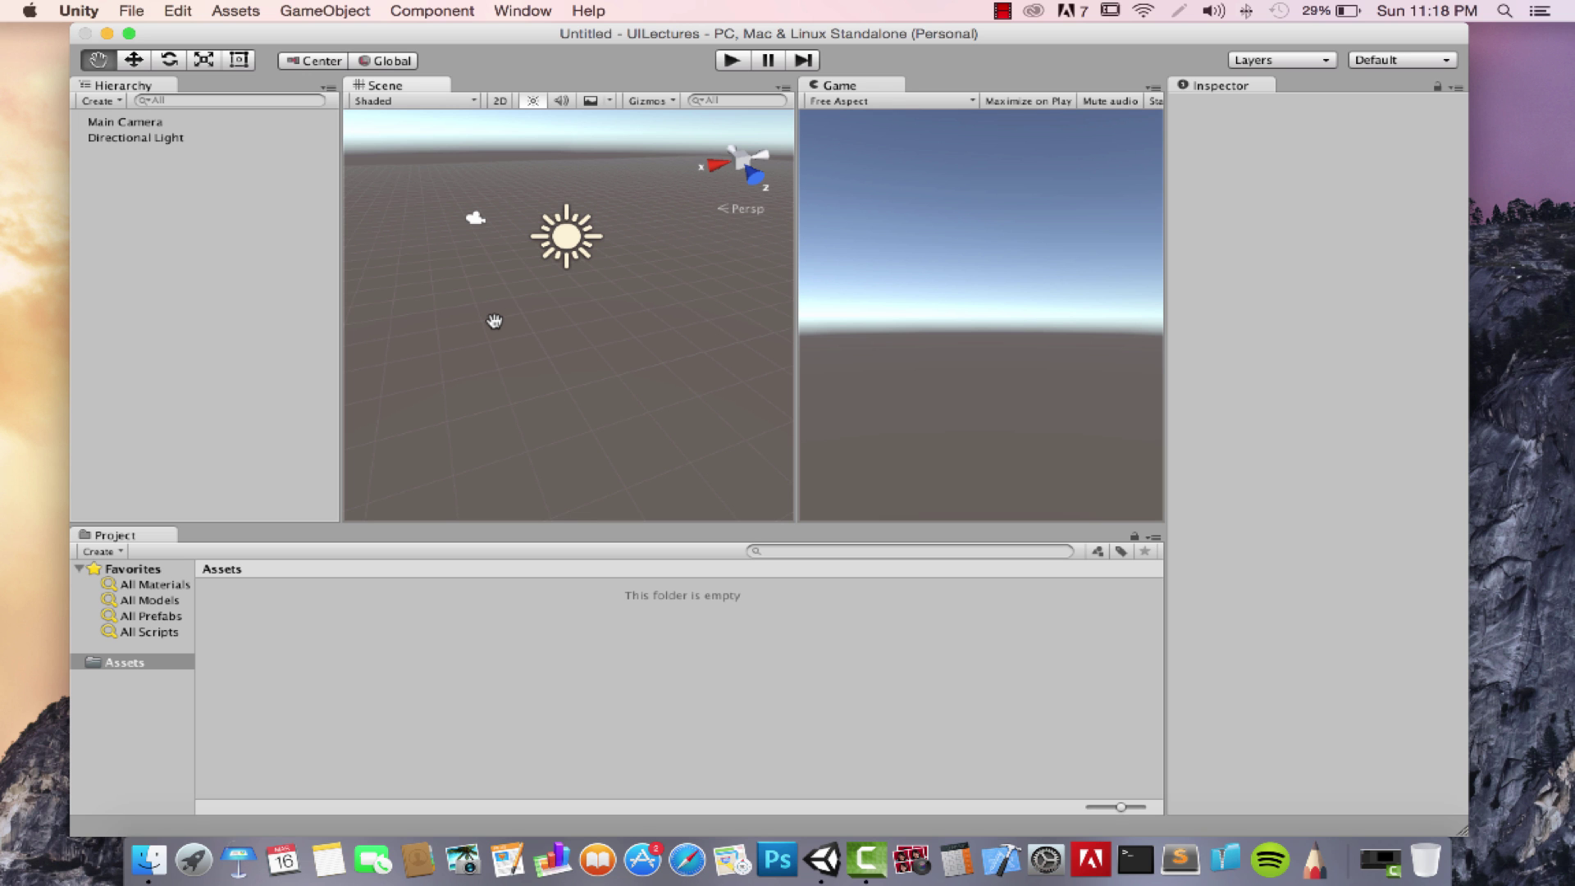
left_click_drag(520, 267, 571, 317)
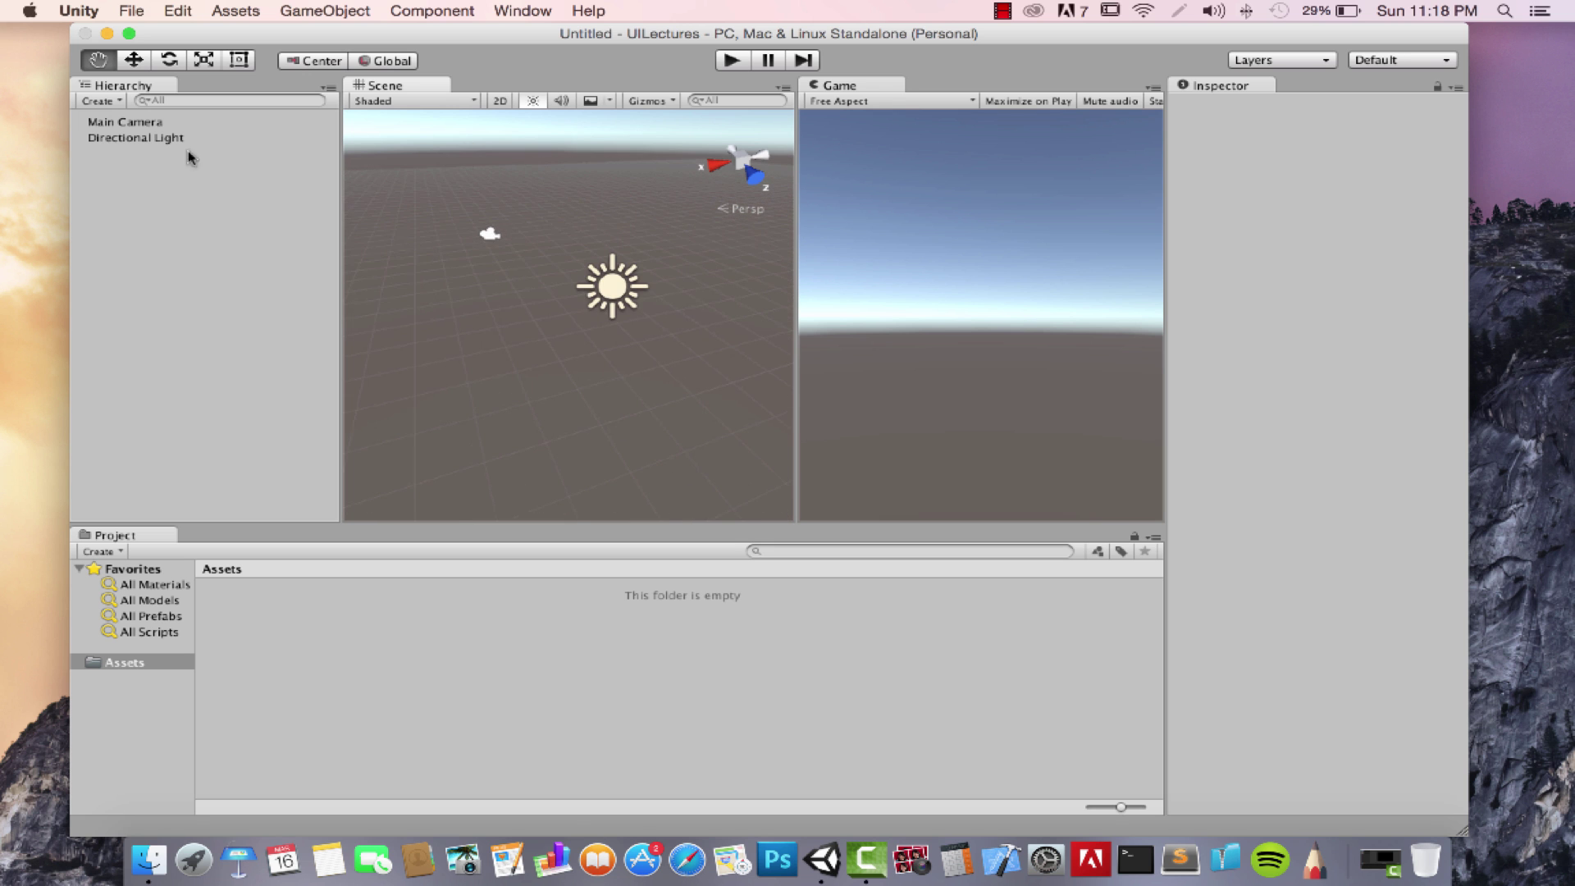
- Using the Move tool, reposition the directional light to about X 0.54, Z -1.13
left_click(134, 63)
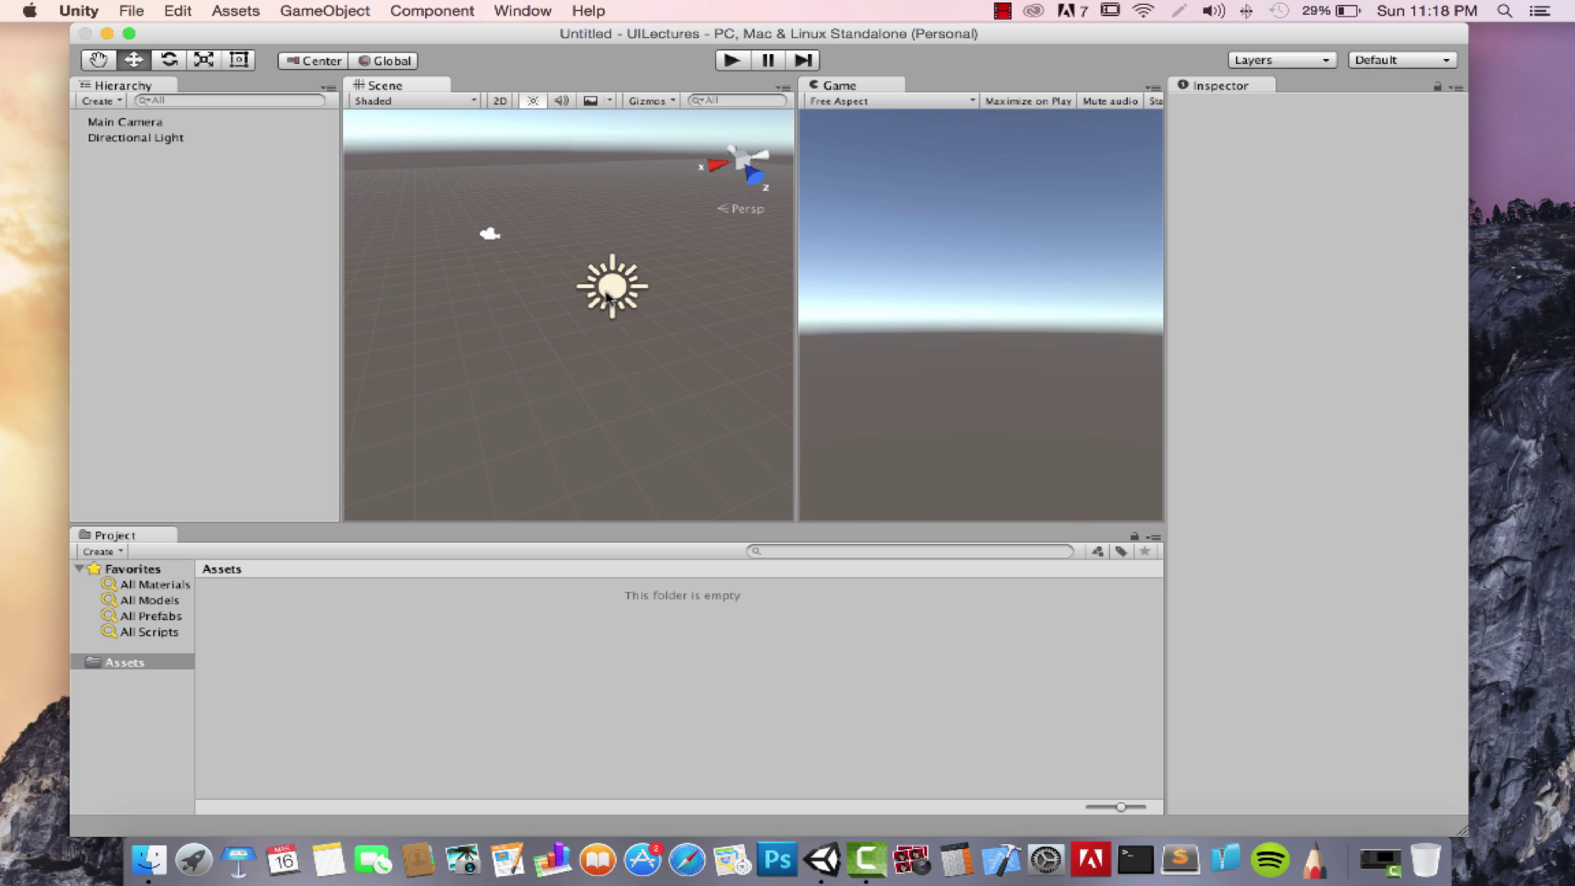
left_click(136, 123)
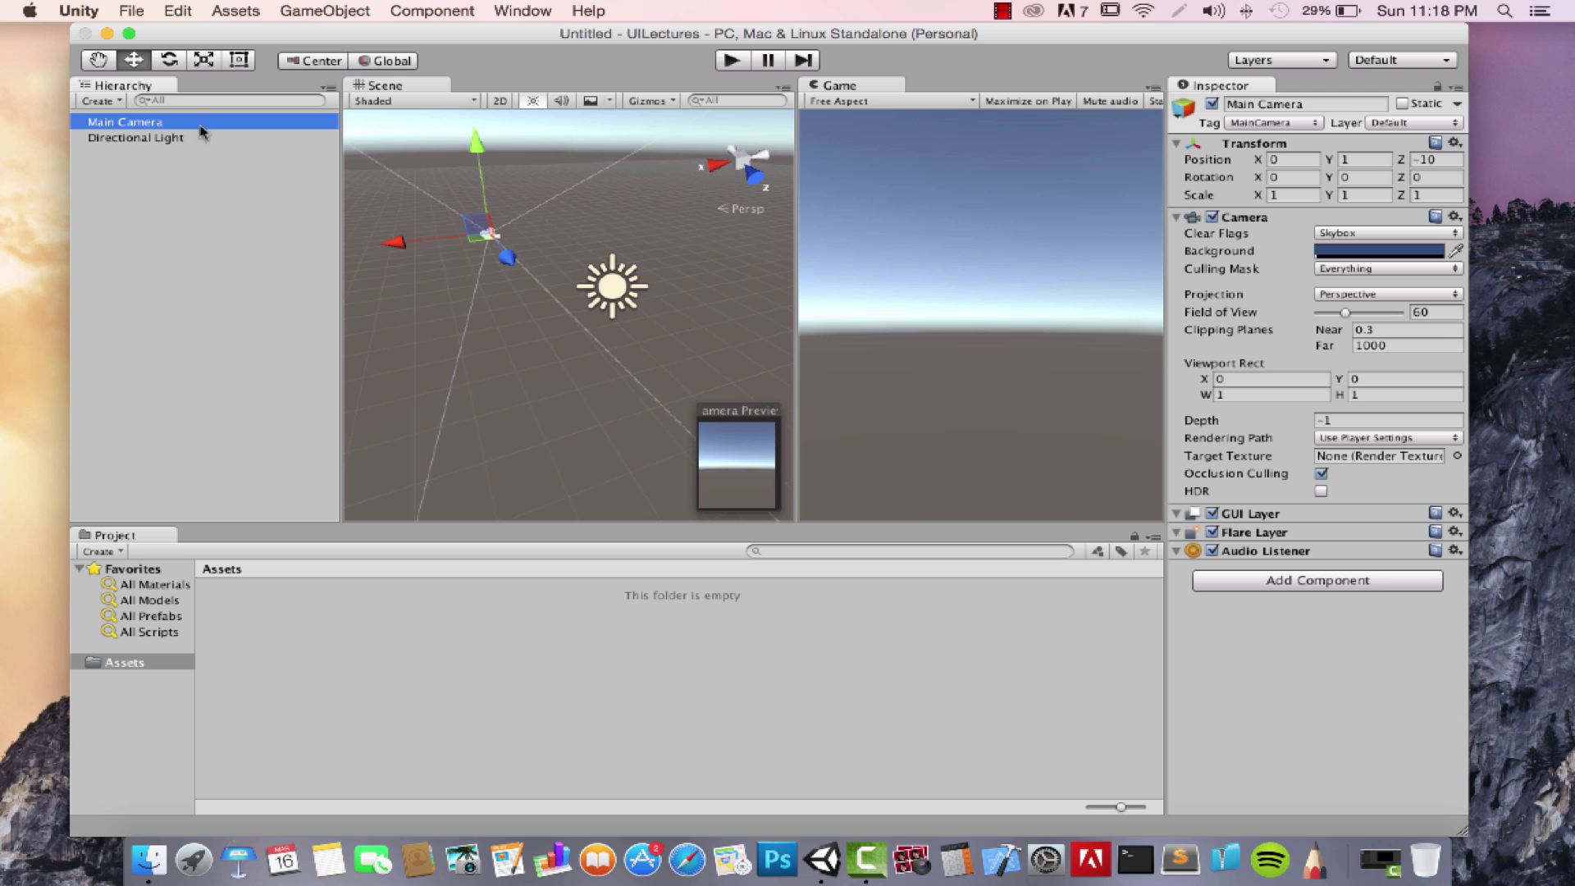
left_click(477, 252)
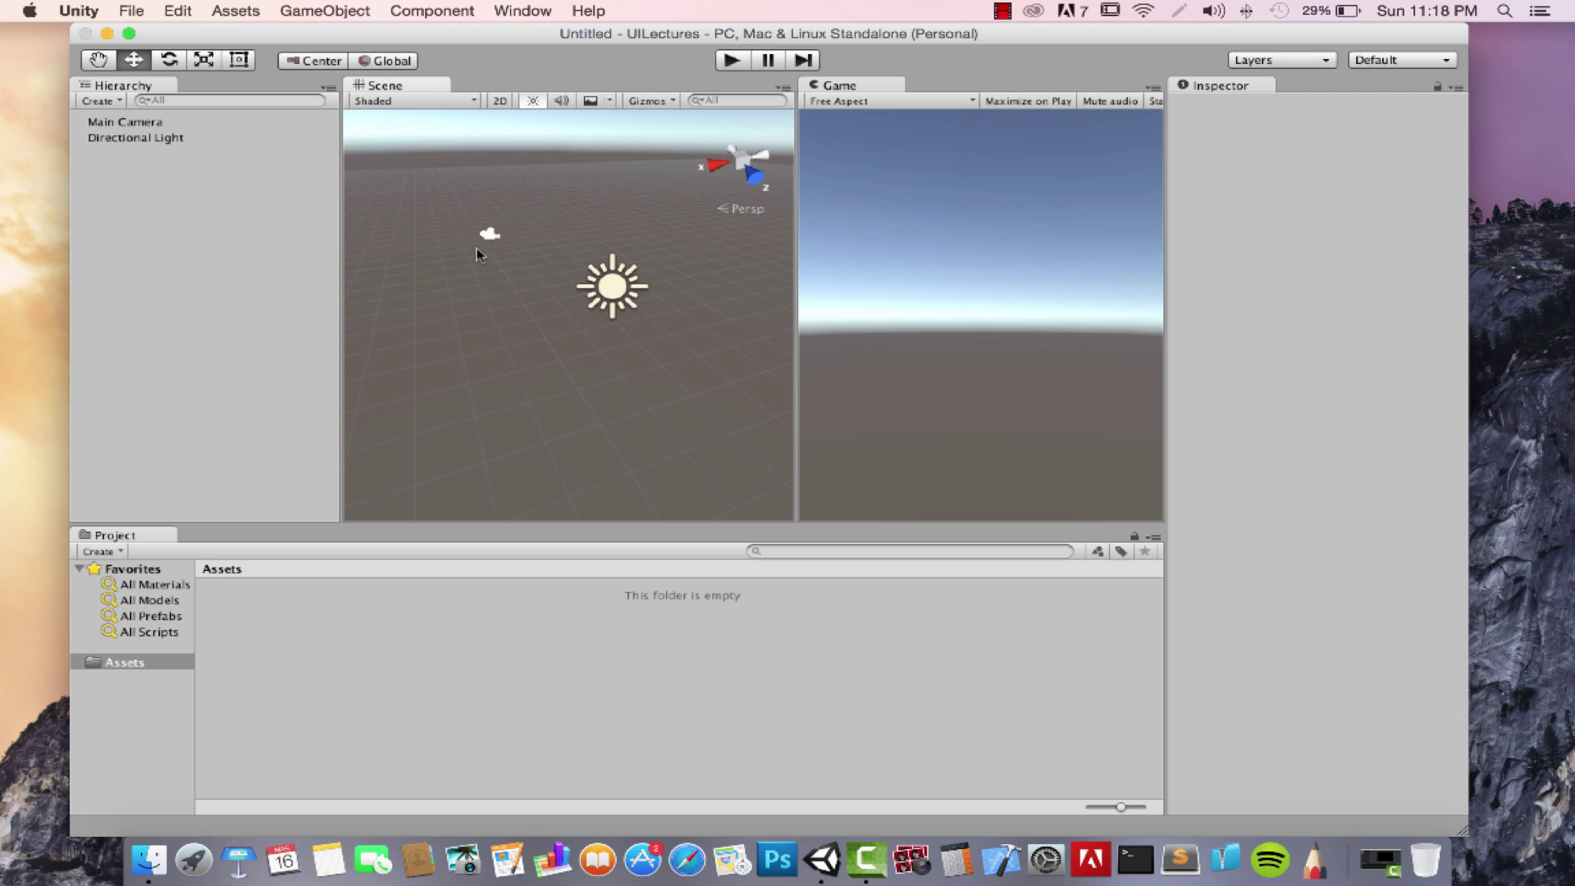
left_click(613, 292)
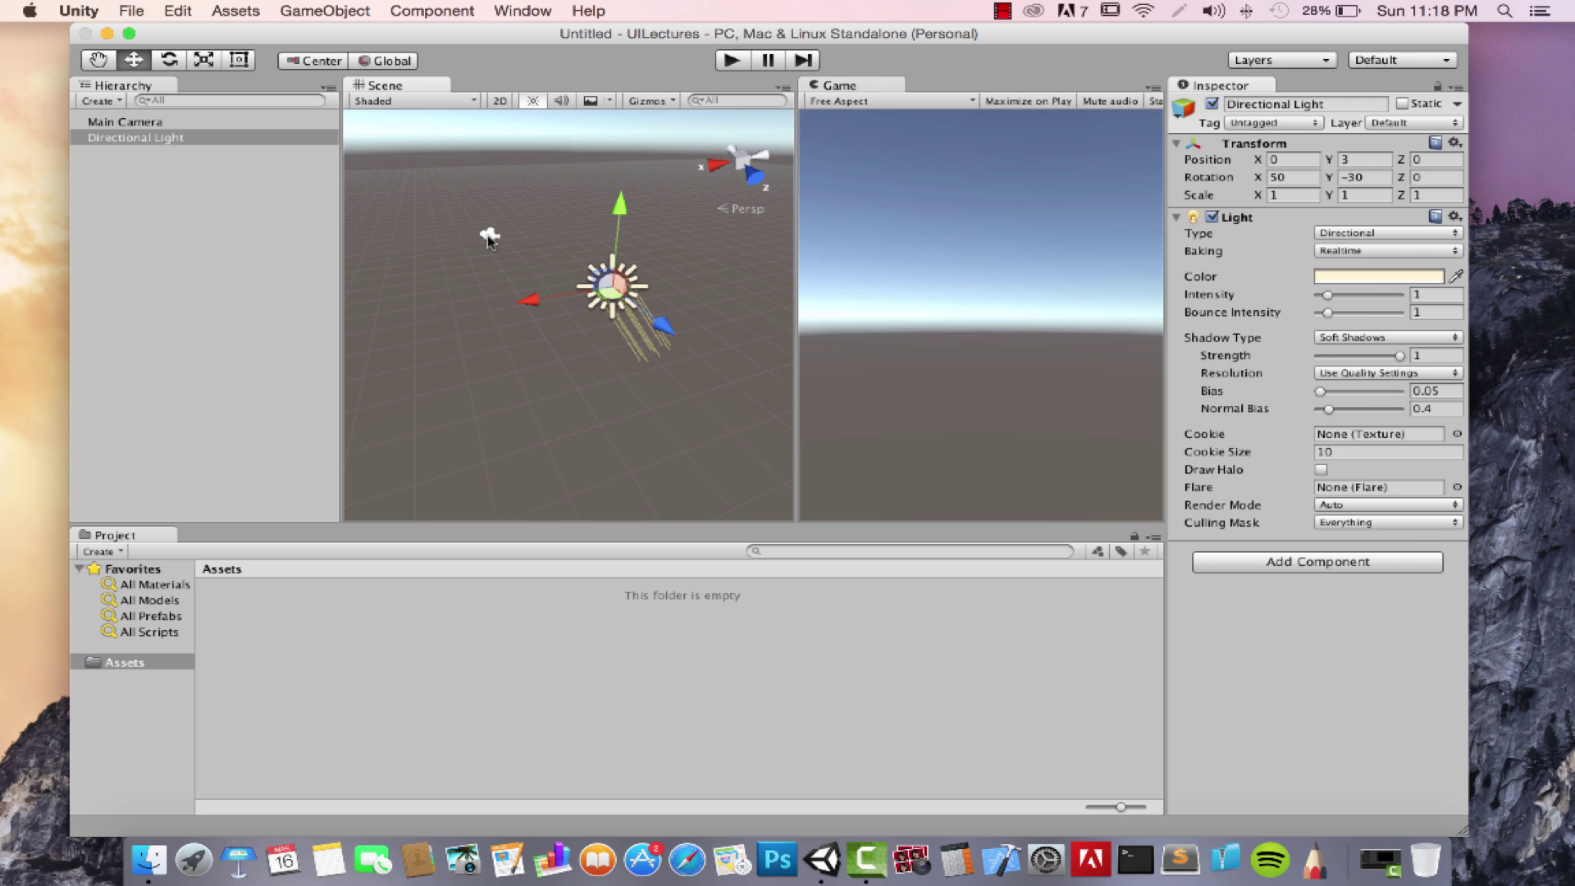
left_click(490, 237)
left_click(611, 286)
left_click_drag(537, 299, 555, 326)
- Rotate the directional light freehand to about X 70, Y -71, Z -46
left_click(168, 61)
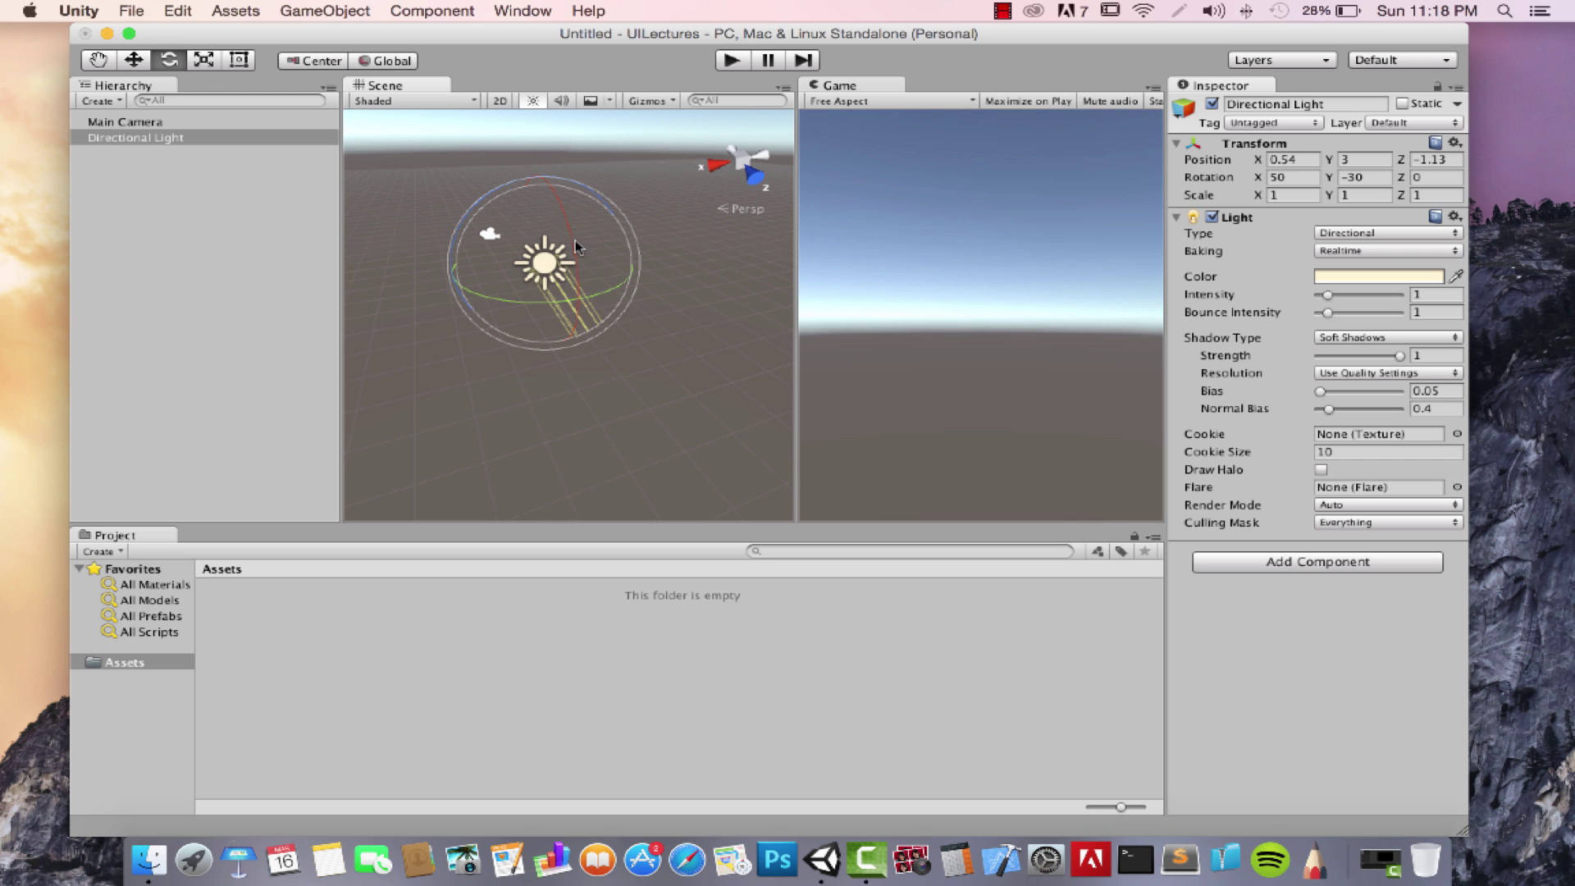
mouse_move(566, 228)
left_mouse_down()
mouse_move(574, 340)
mouse_move(601, 366)
mouse_move(488, 165)
mouse_move(376, 78)
mouse_move(489, 261)
mouse_move(772, 475)
mouse_move(763, 549)
mouse_move(871, 685)
mouse_move(883, 748)
mouse_move(864, 671)
mouse_move(882, 779)
left_mouse_up()
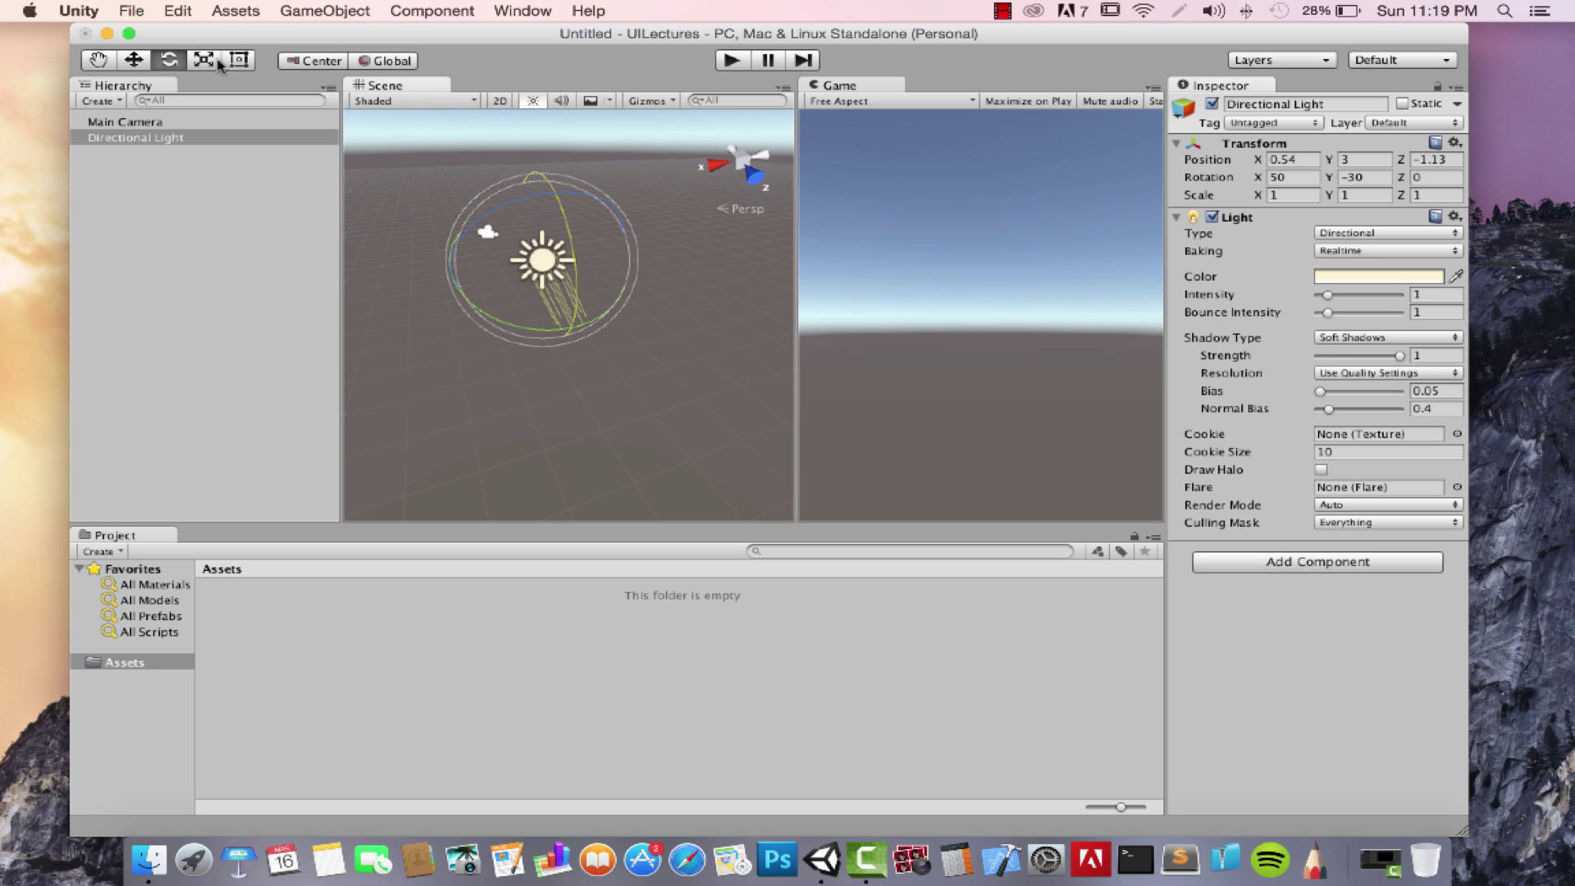
left_click(170, 61)
- Cycle through the Hand, Move, Rotate, Scale and Rect tools, ending with the Move tool active
key("q")
key("w")
key("e")
key("r")
key("t")
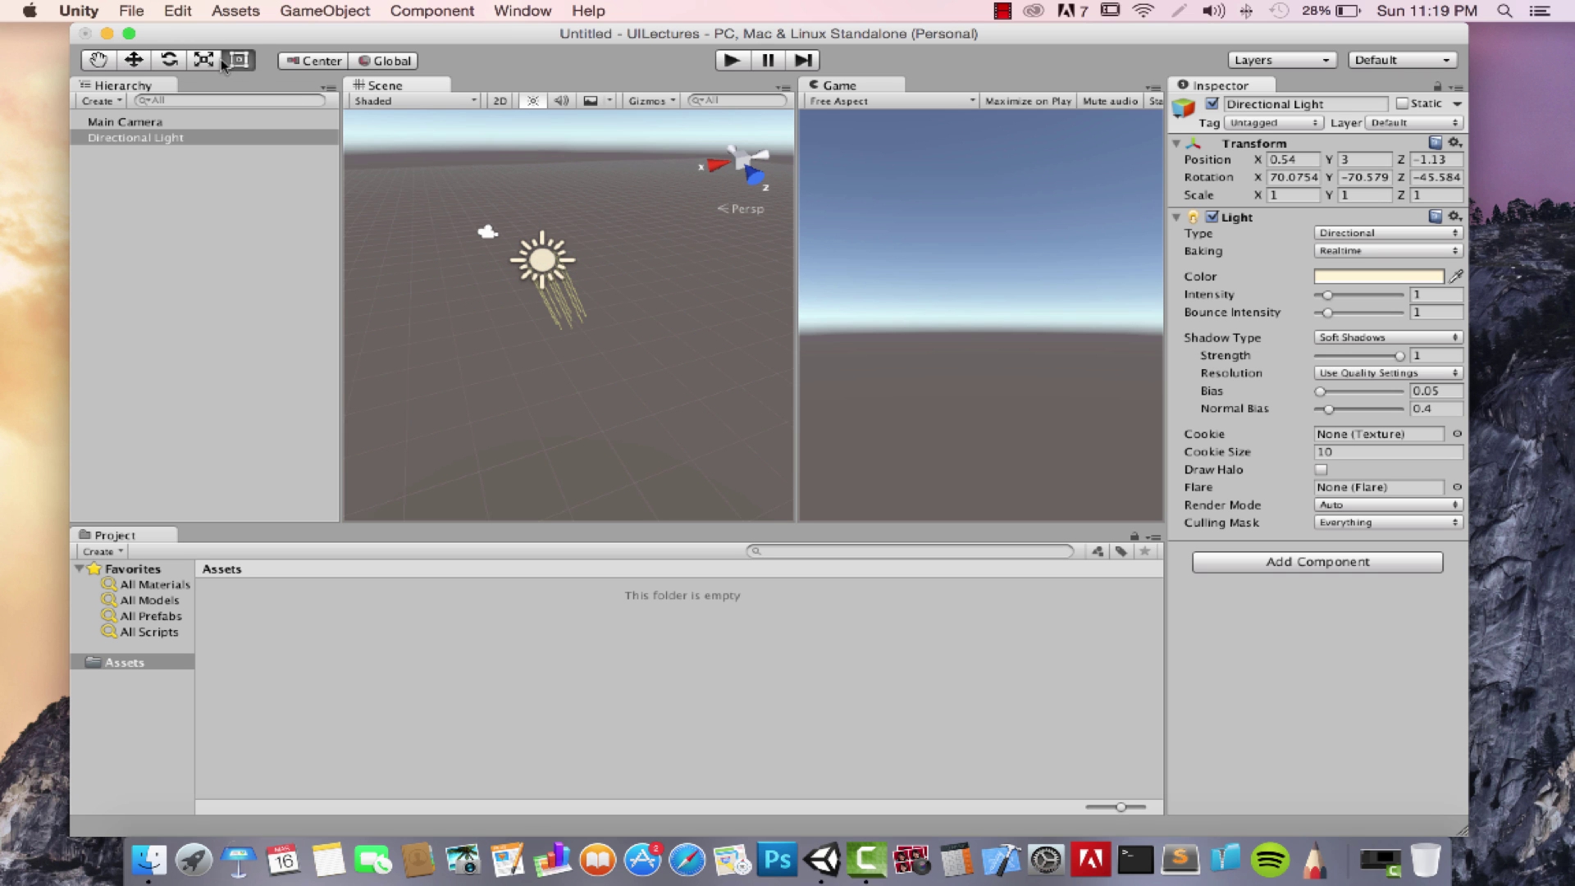
left_click(98, 63)
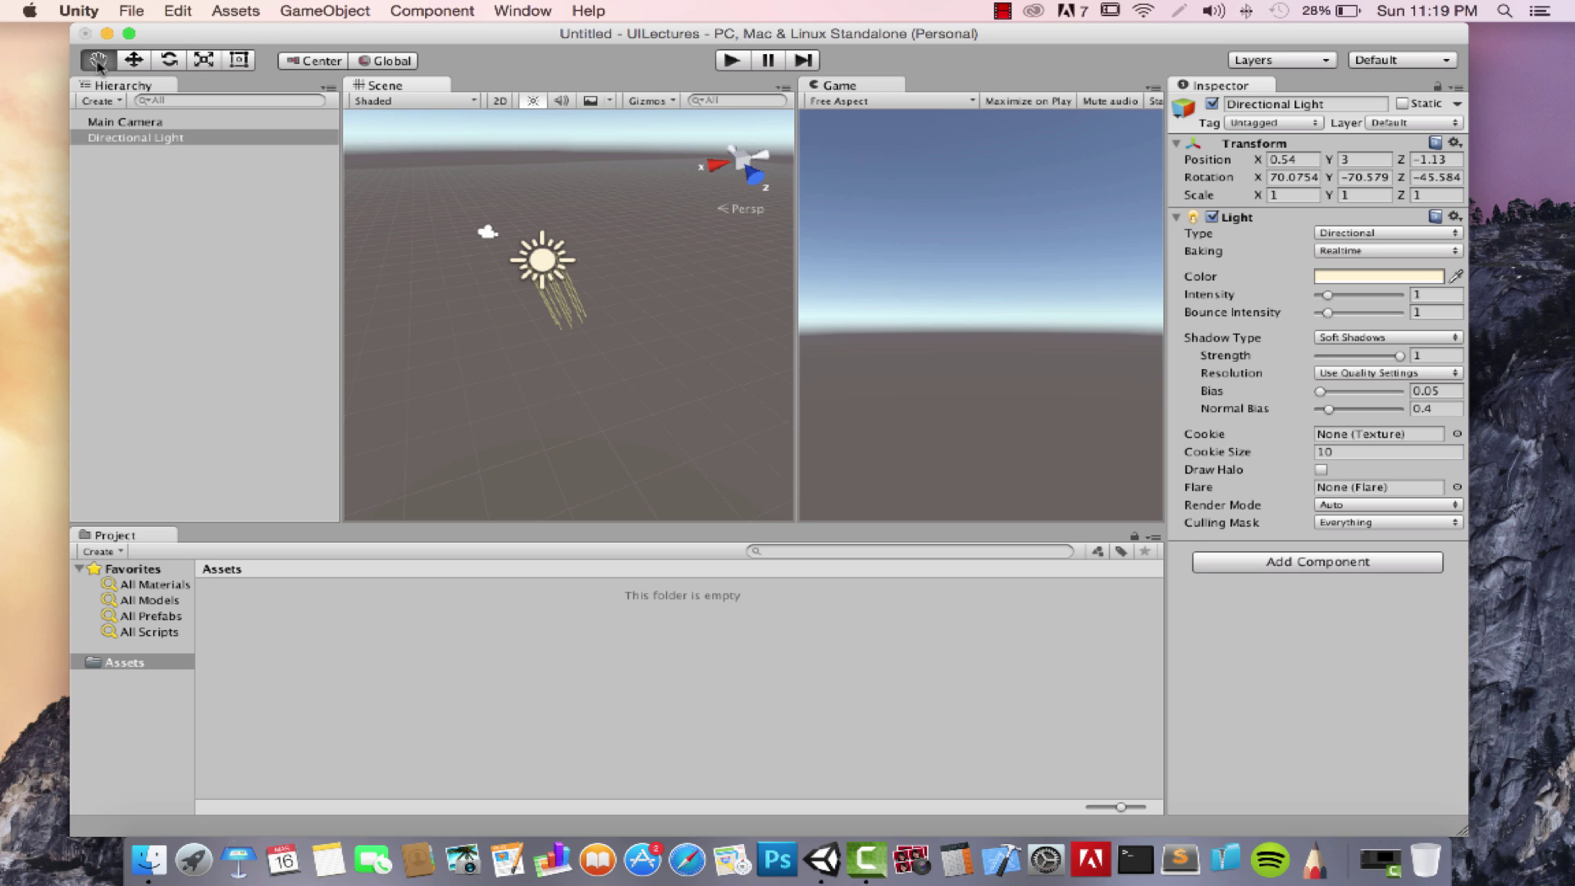
left_click(238, 62)
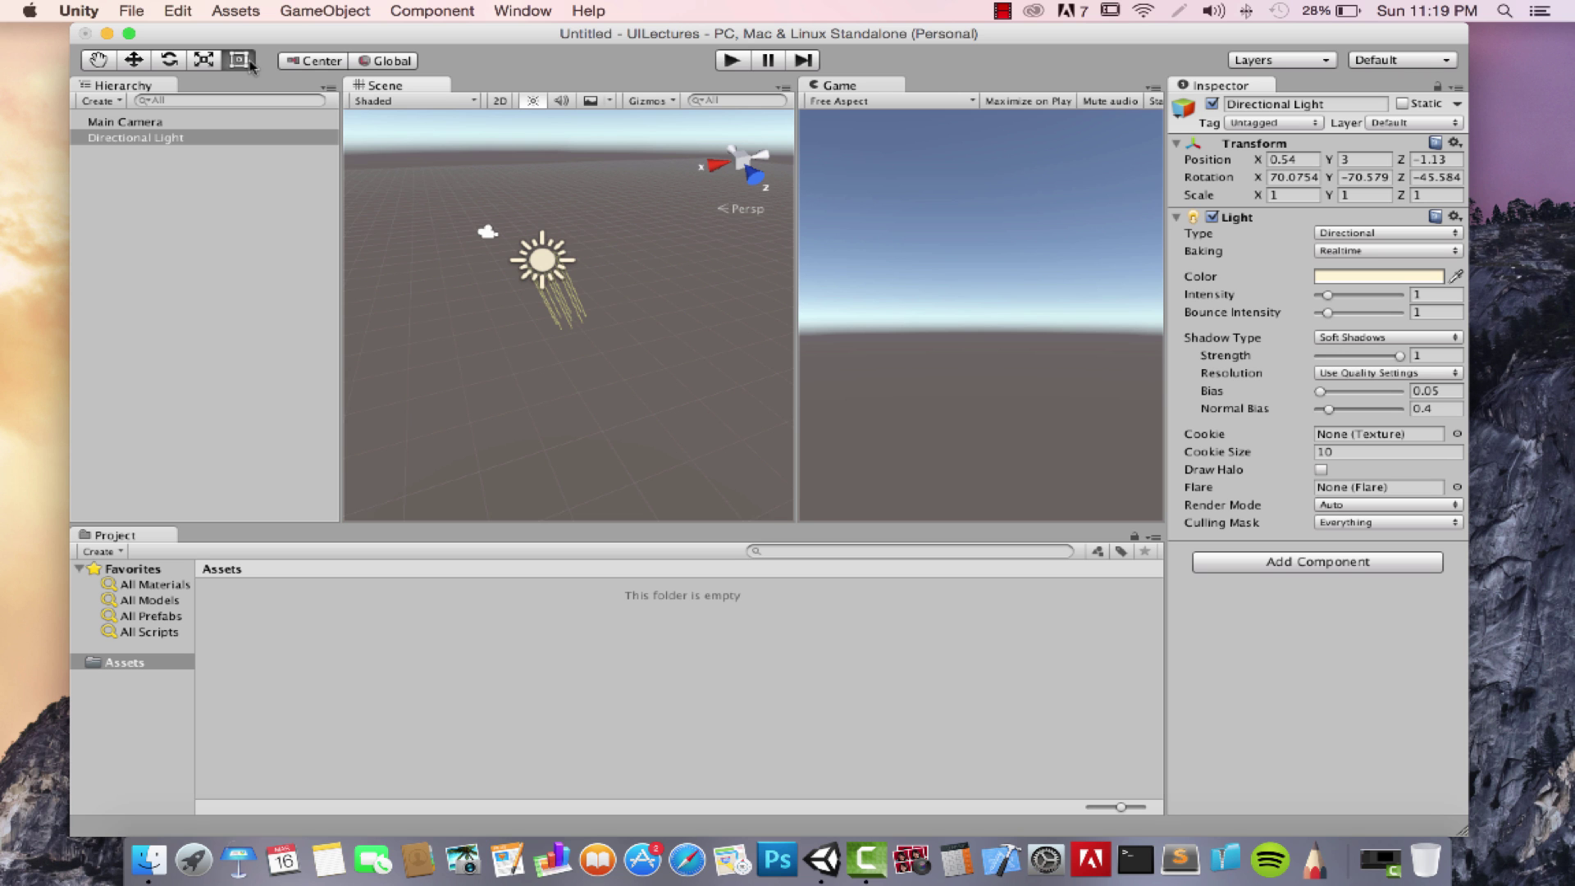
key("q")
left_click(133, 62)
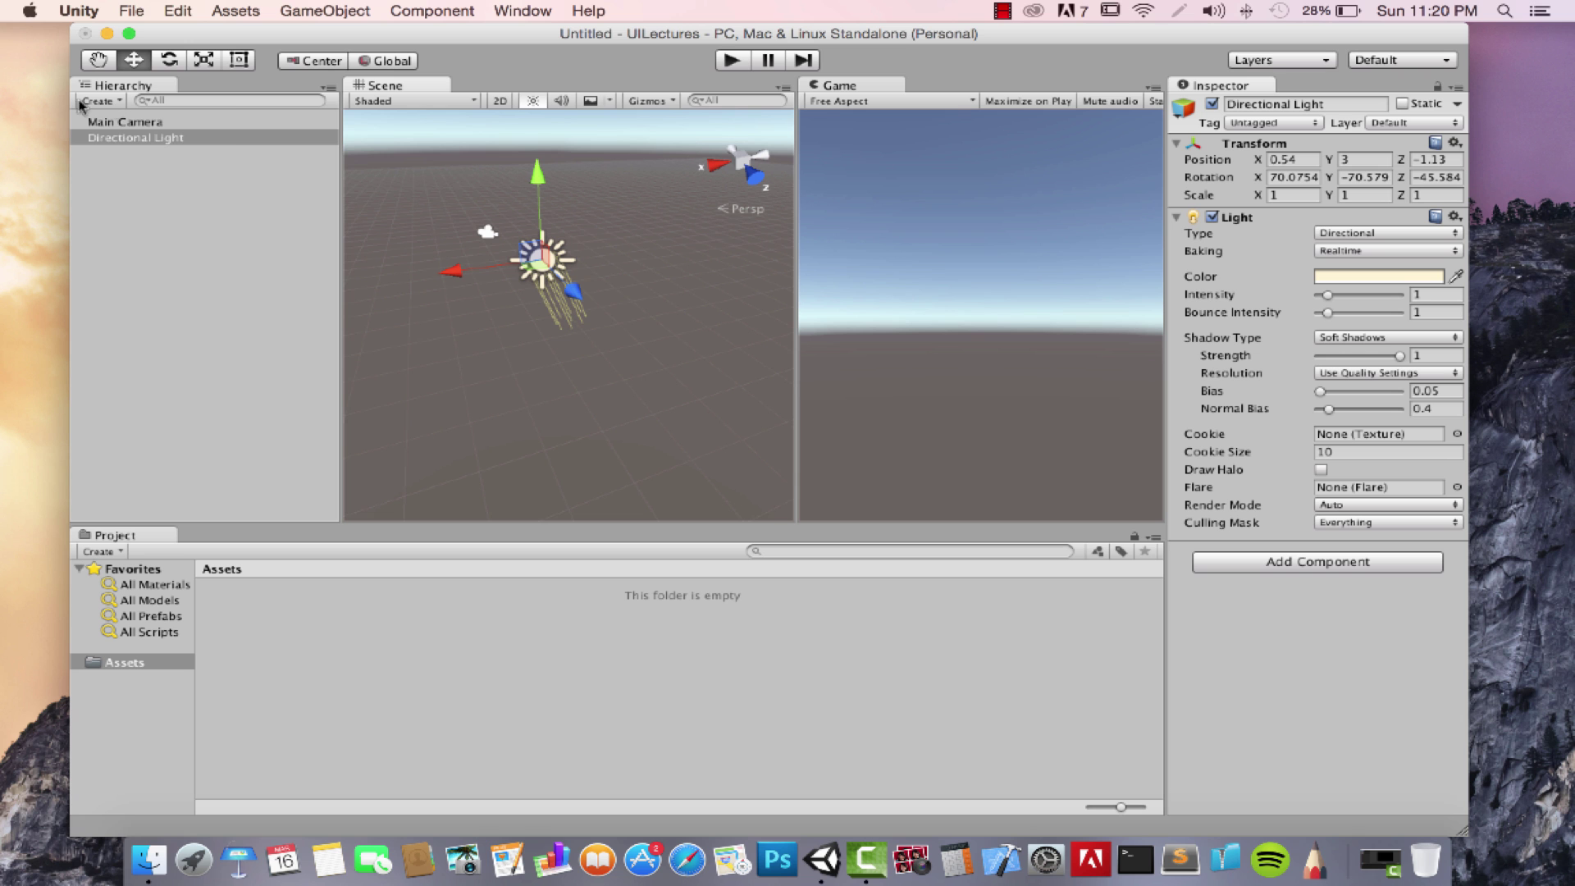
- Add a 3D sphere to the scene, deselect it, and view it from different angles
left_click(106, 102)
mouse_move(131, 152)
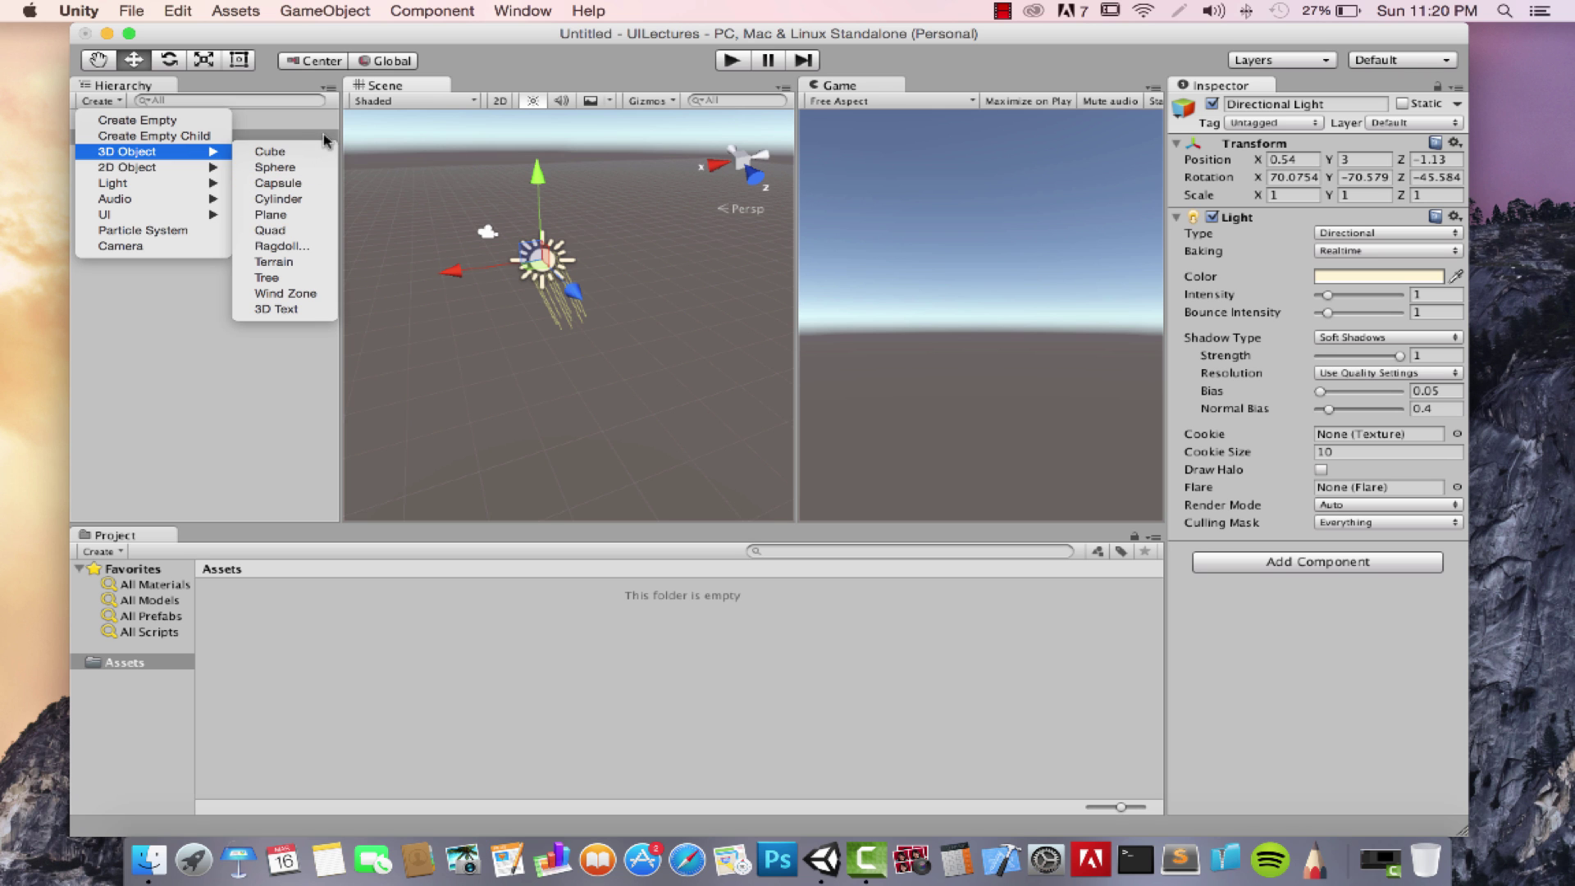
left_click(317, 13)
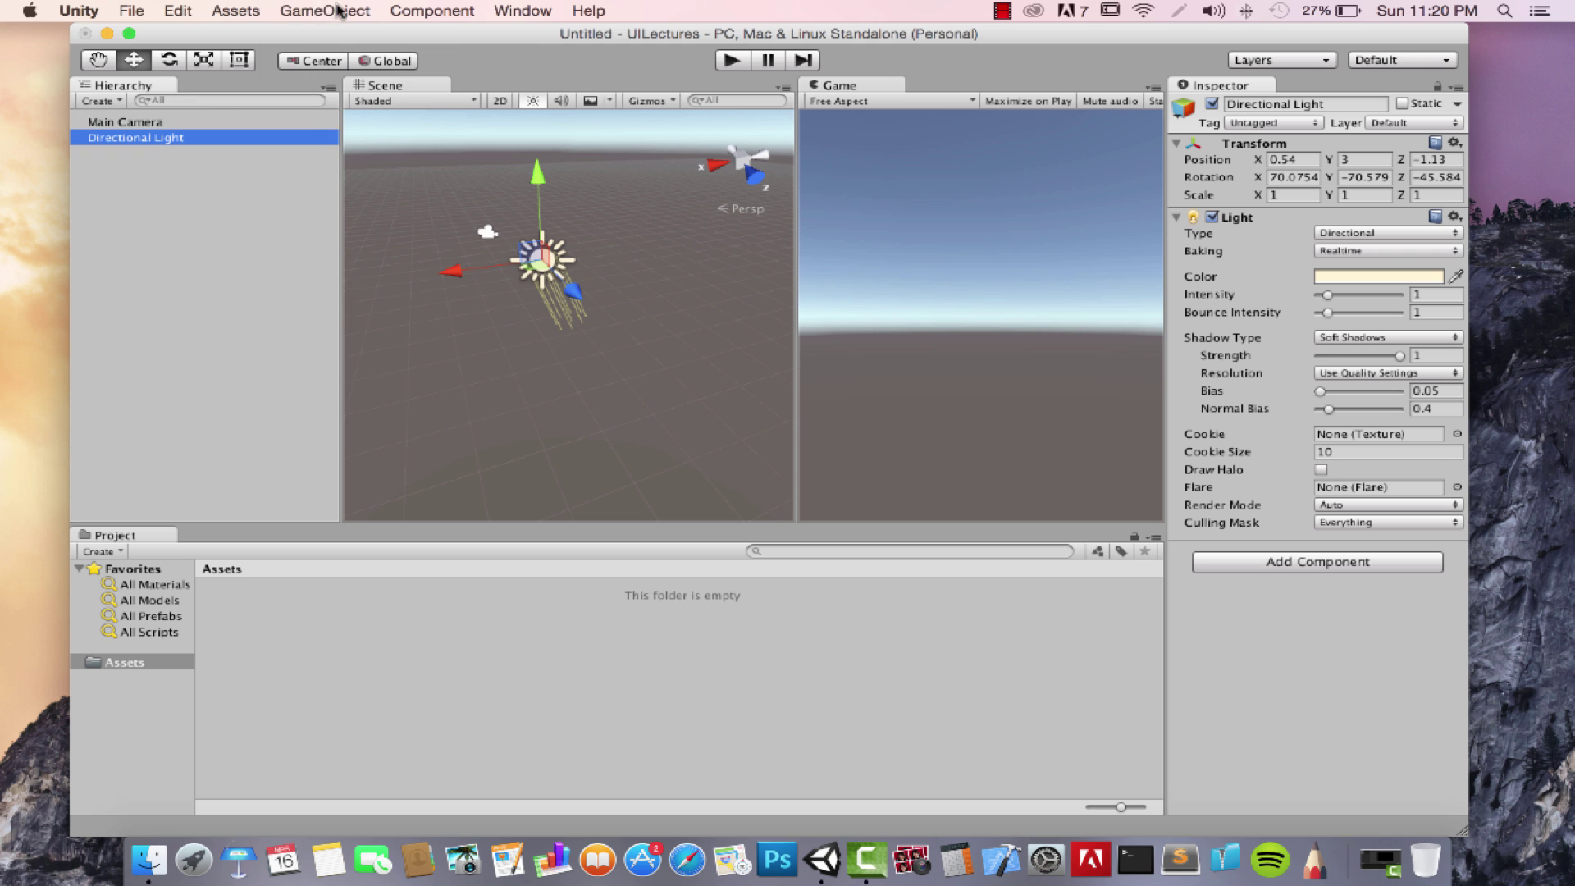
left_click(317, 13)
mouse_move(330, 76)
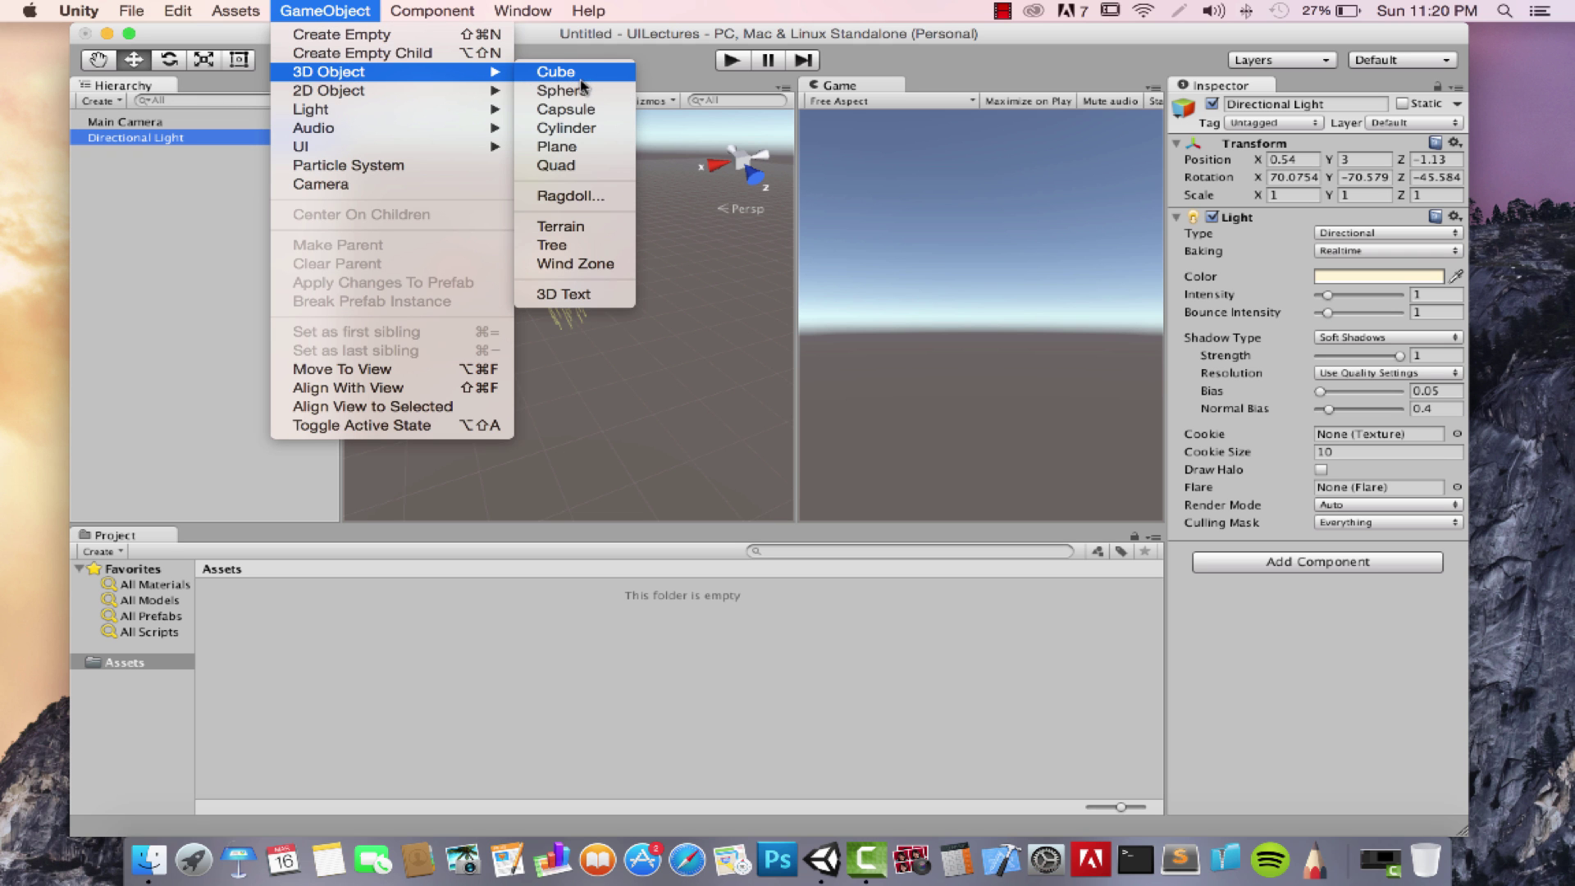
key("Escape")
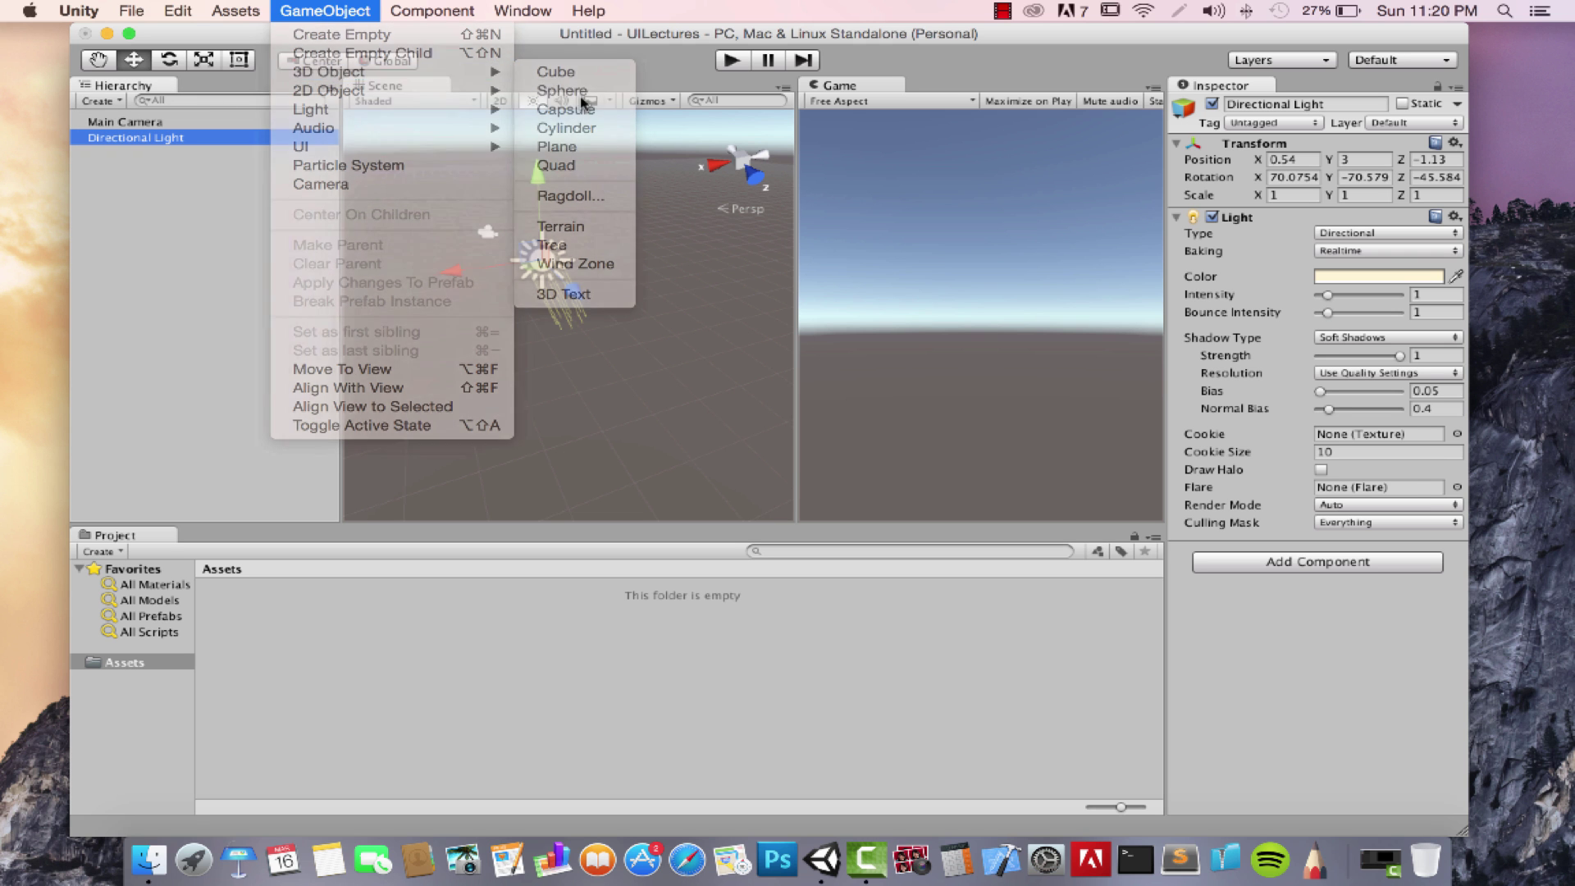
left_click(636, 276)
left_click_drag(531, 361, 545, 309, "alt")
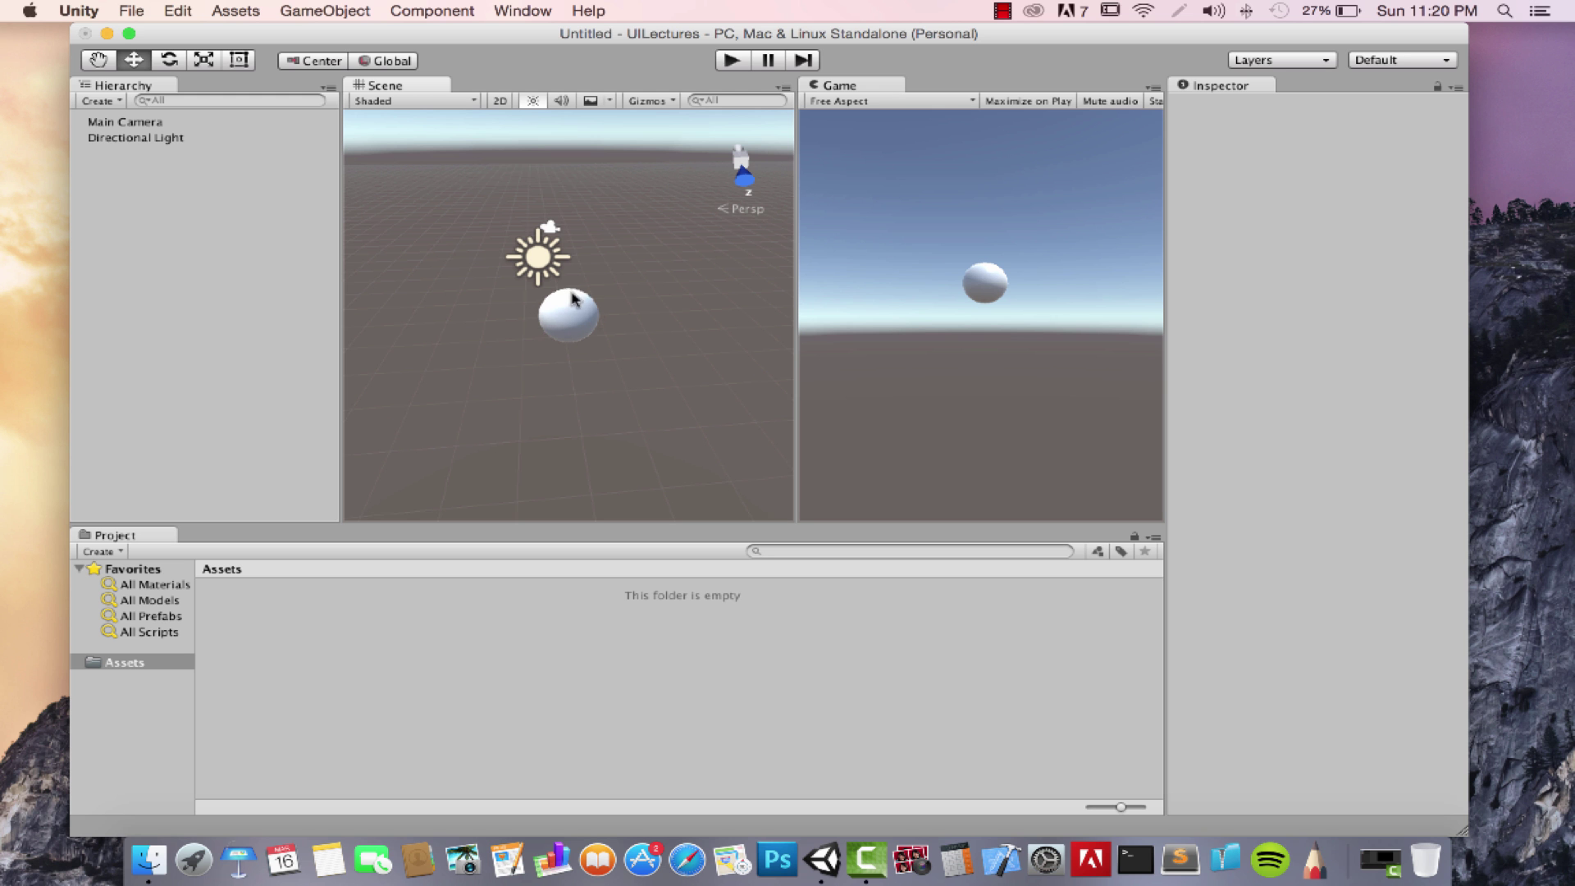
left_click_drag(598, 327, 517, 340, "alt")
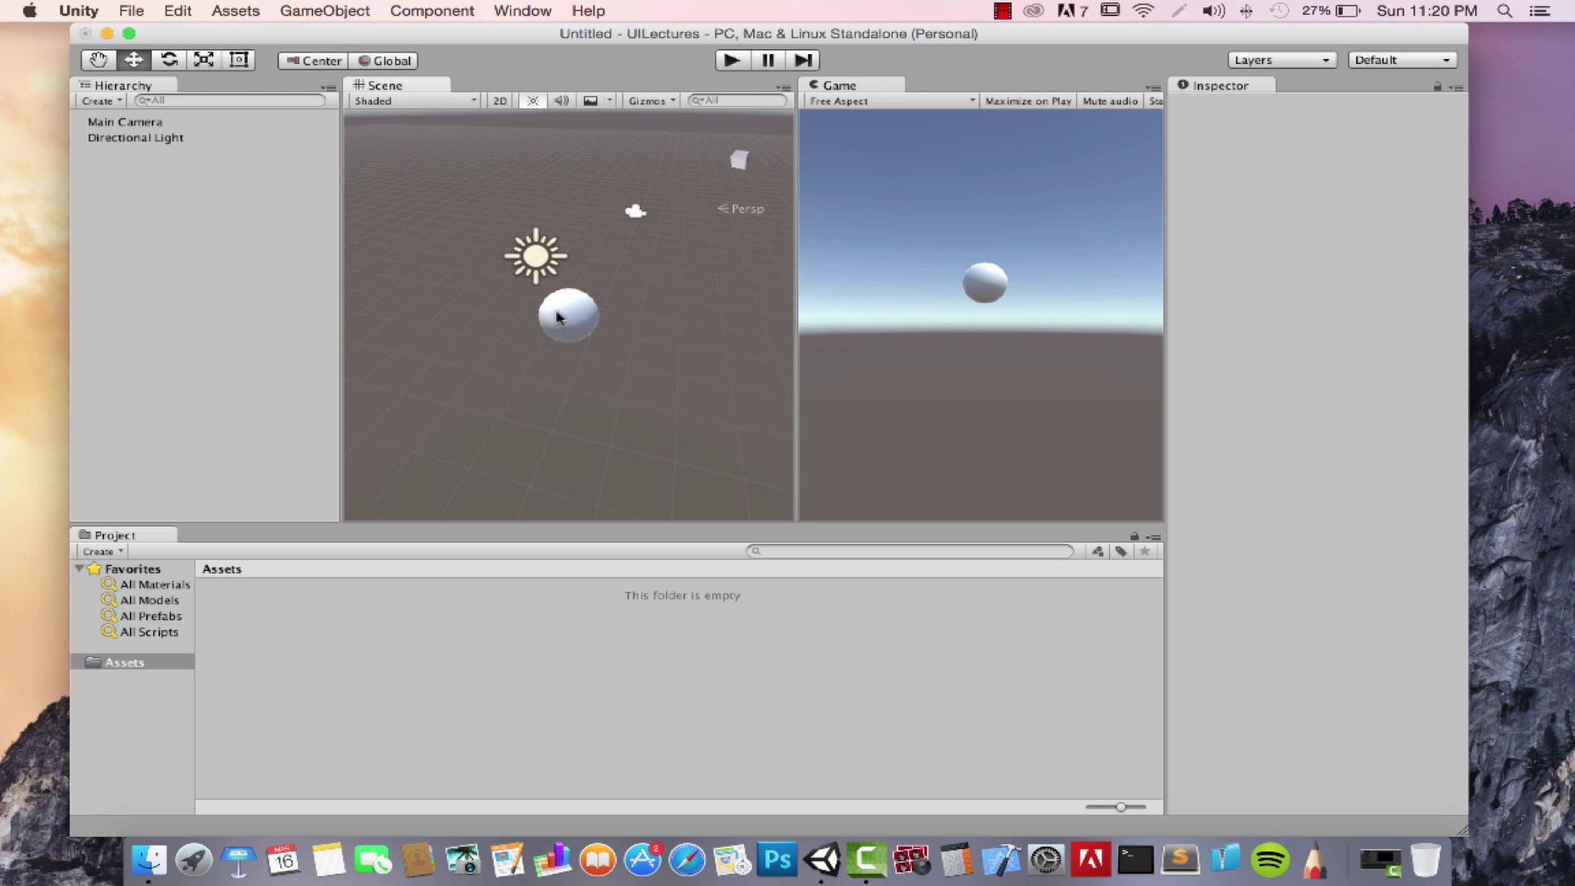
left_click(195, 267)
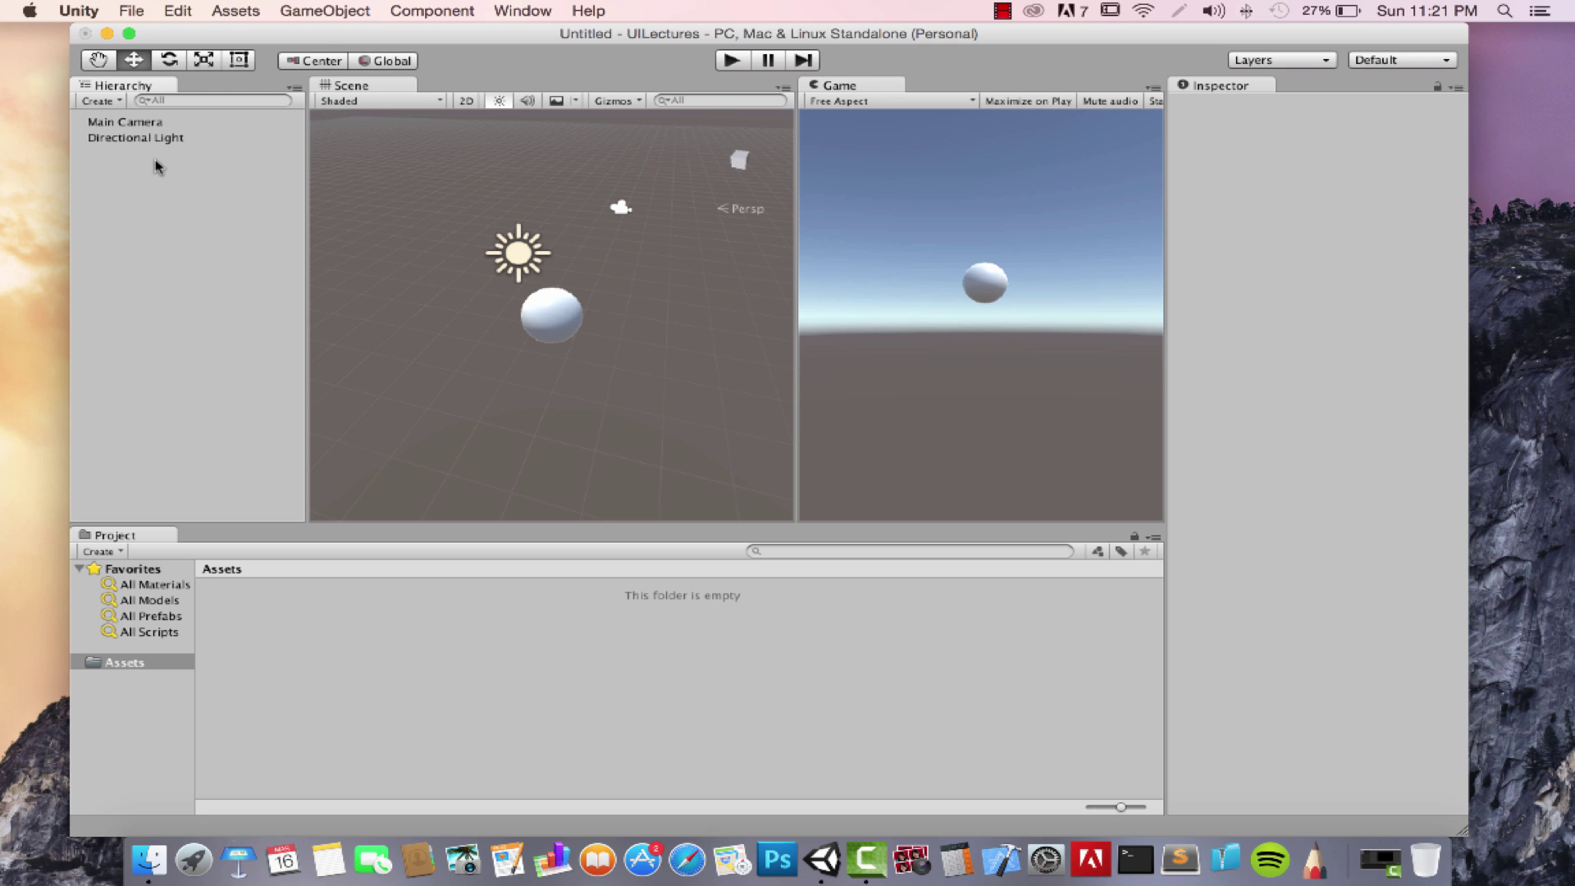
- Reopen the UILectures project from the recent projects without saving the changes to the untitled scene
left_click(136, 14)
left_click(219, 150)
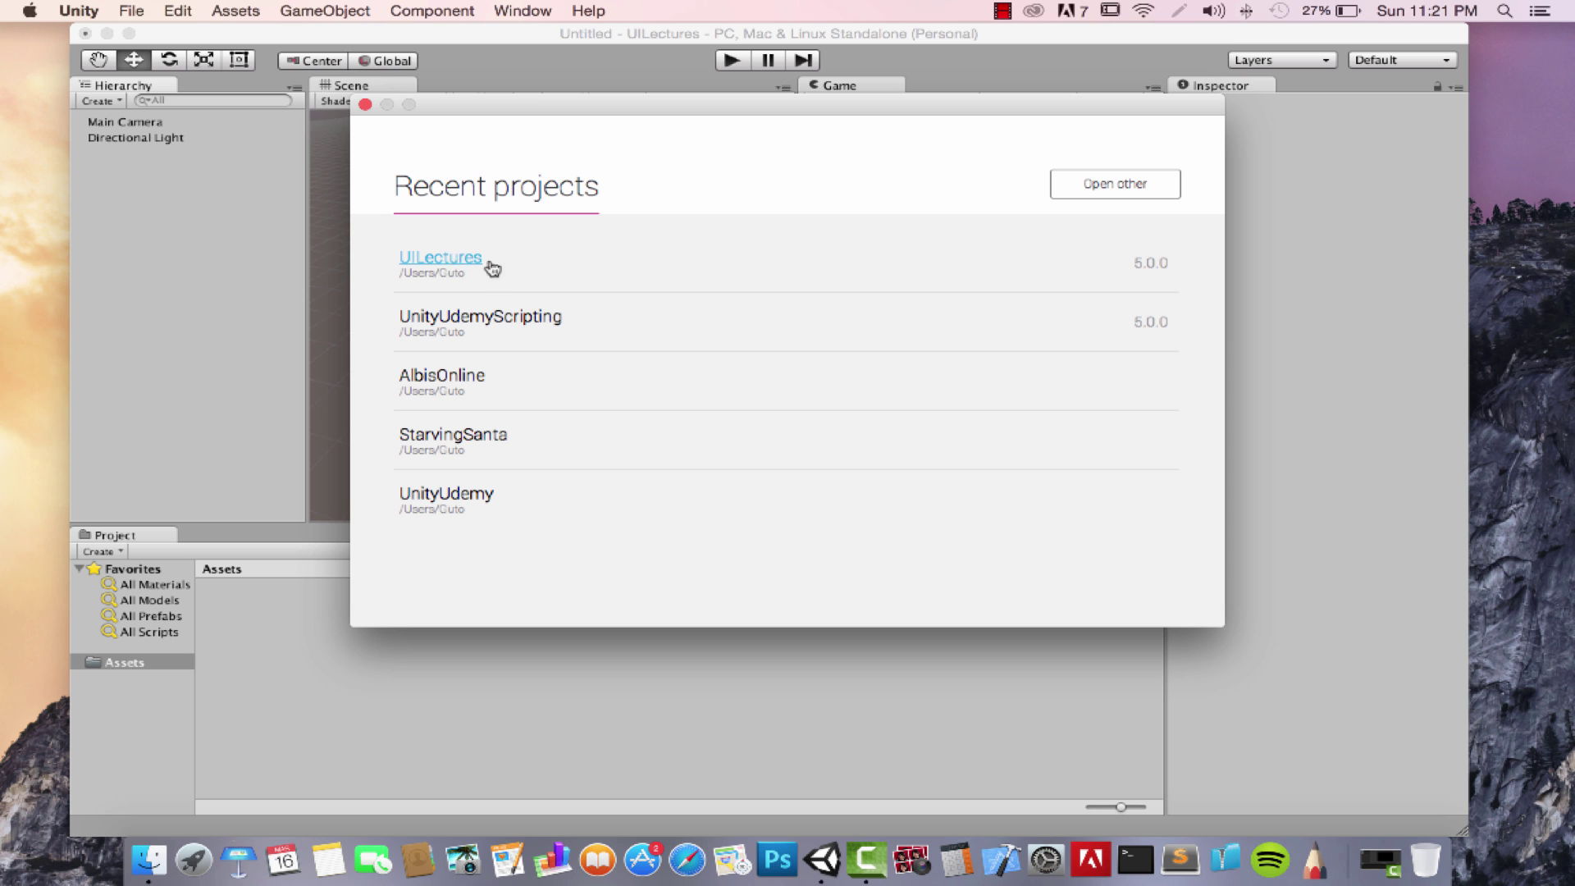
left_click(443, 264)
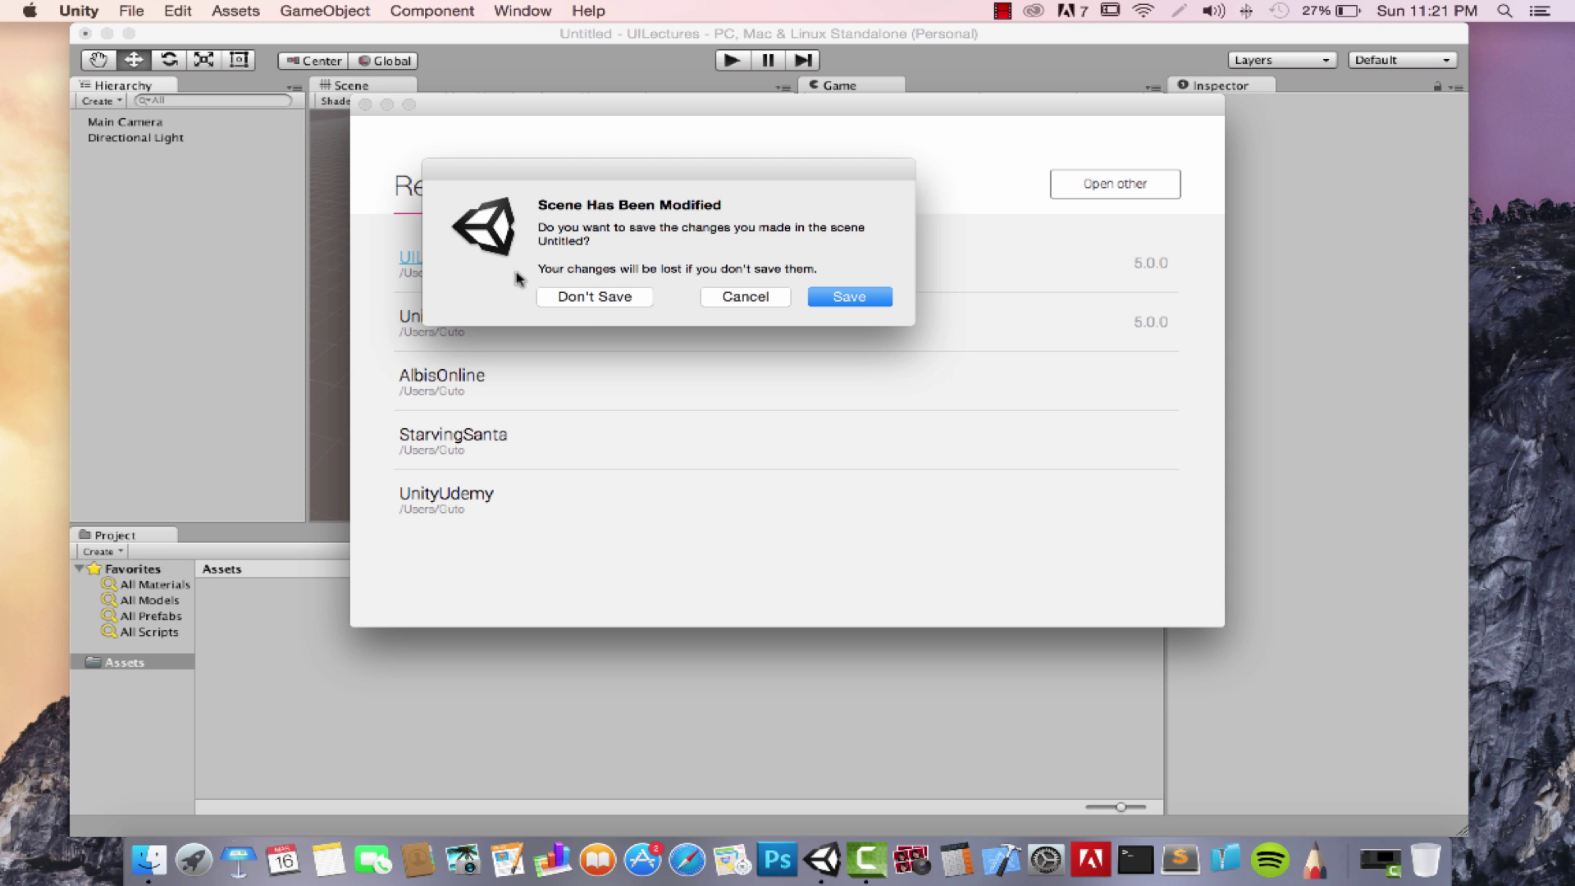
left_click(600, 300)
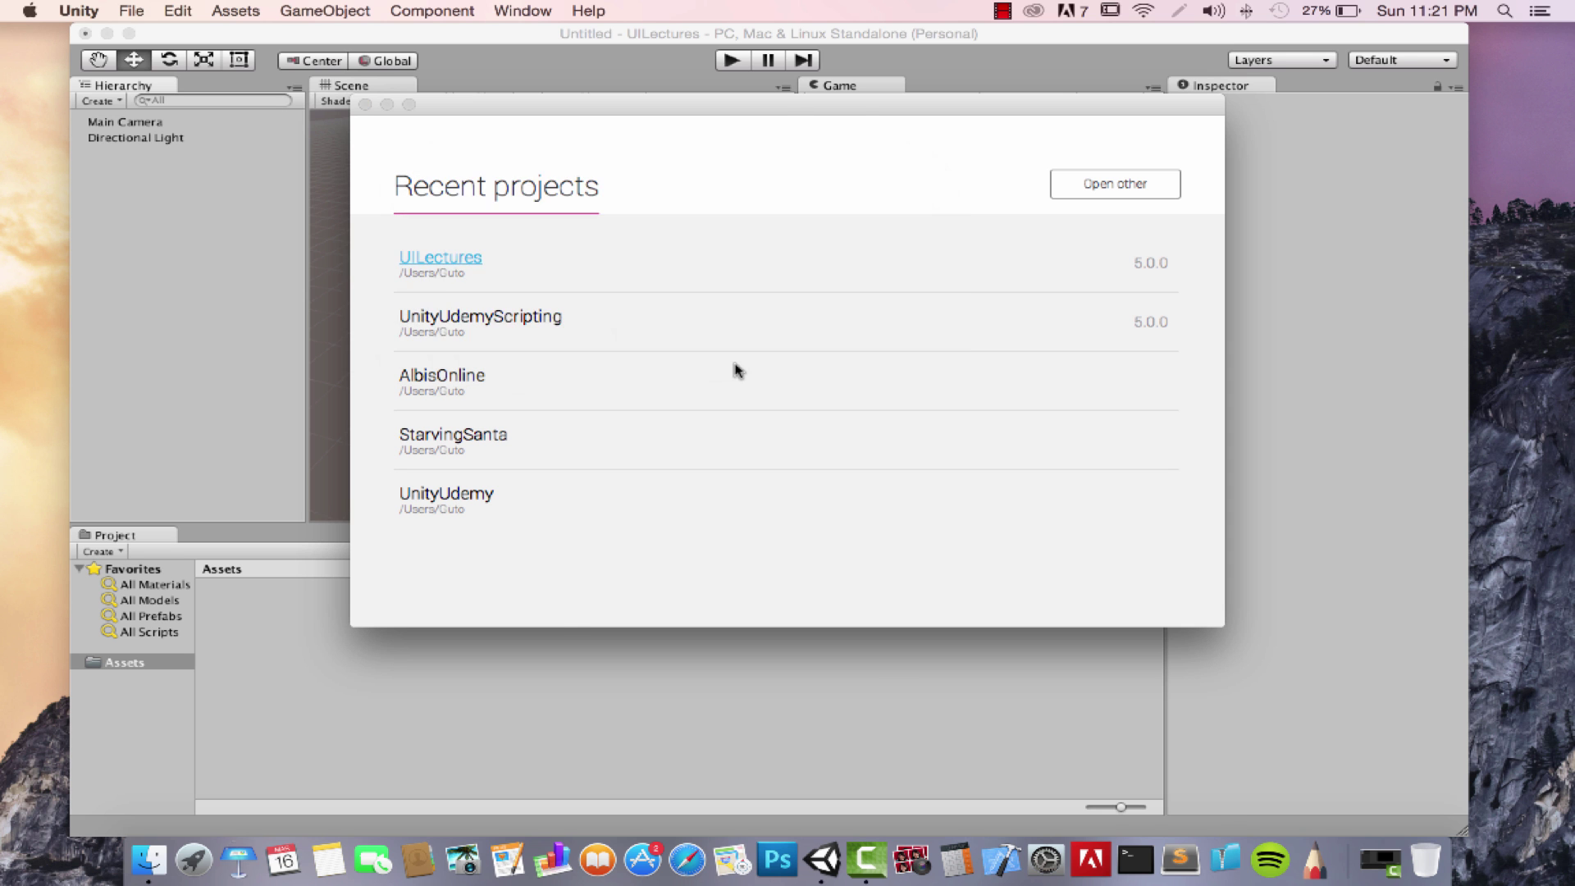
- Add a 3D sphere to the reopened scene
left_click(325, 10)
mouse_move(345, 71)
left_click(585, 99)
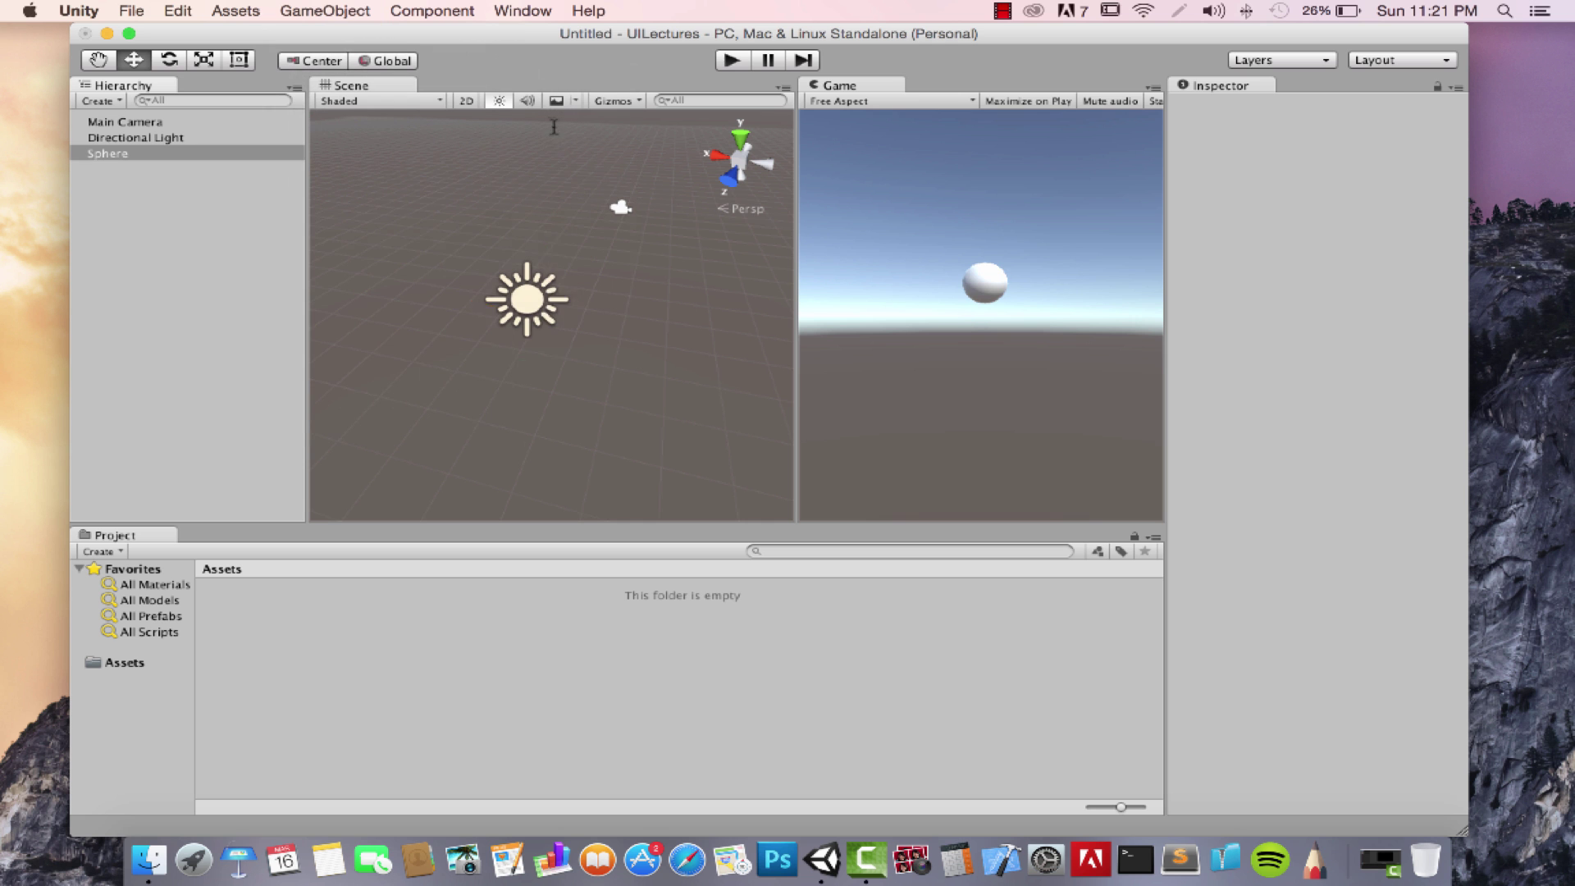
left_click_drag(574, 336, 508, 312, "alt")
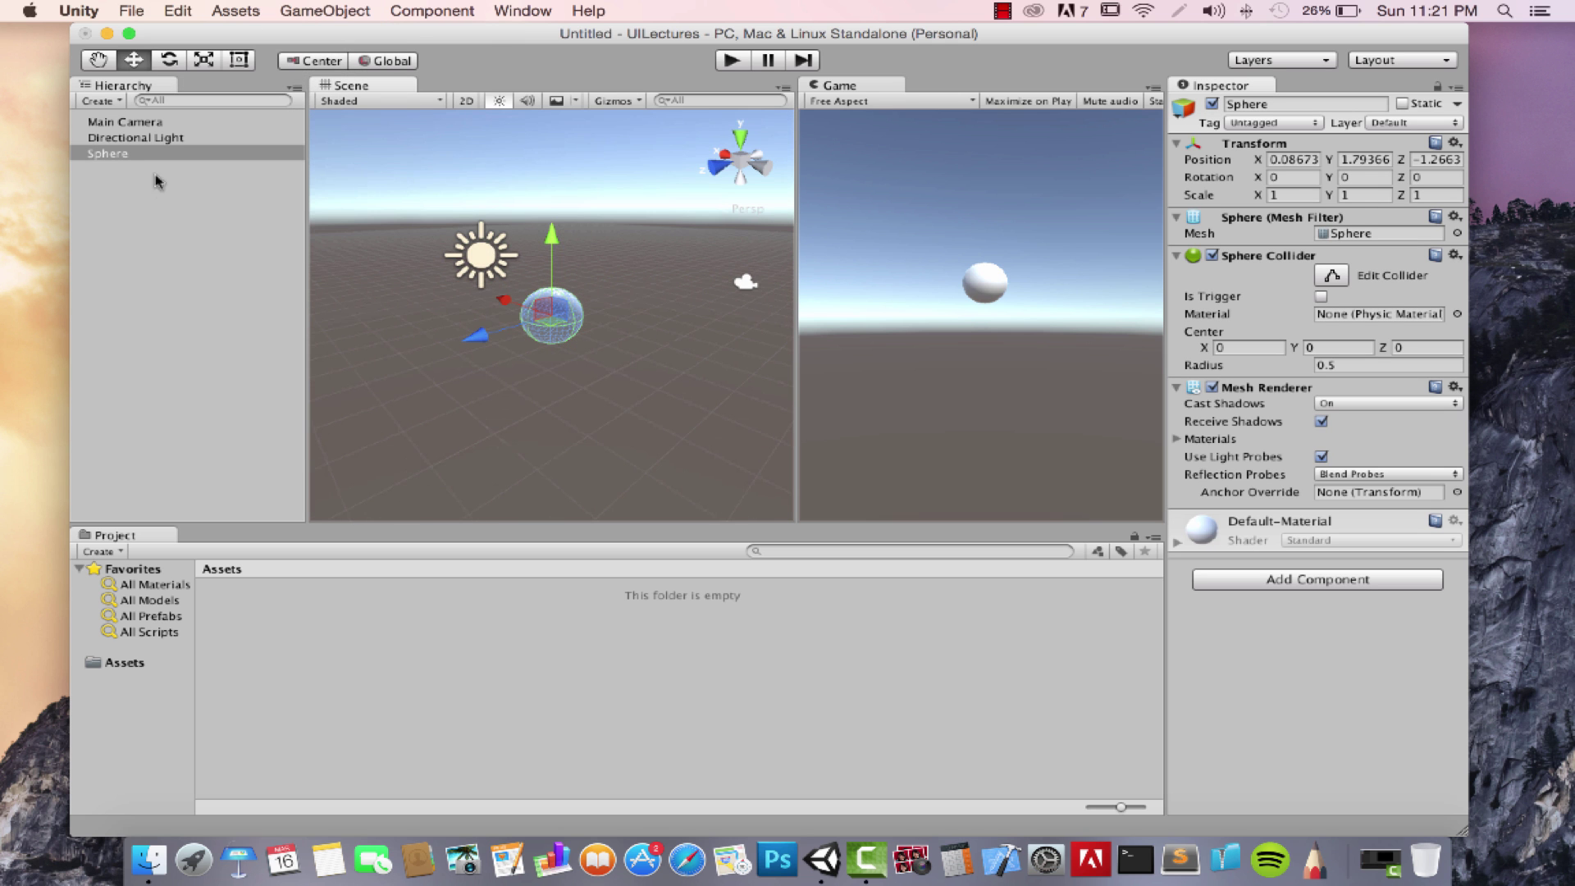
- Frame the sphere in the Scene view, deselect it, and inspect it from a raised angle
left_click(125, 158)
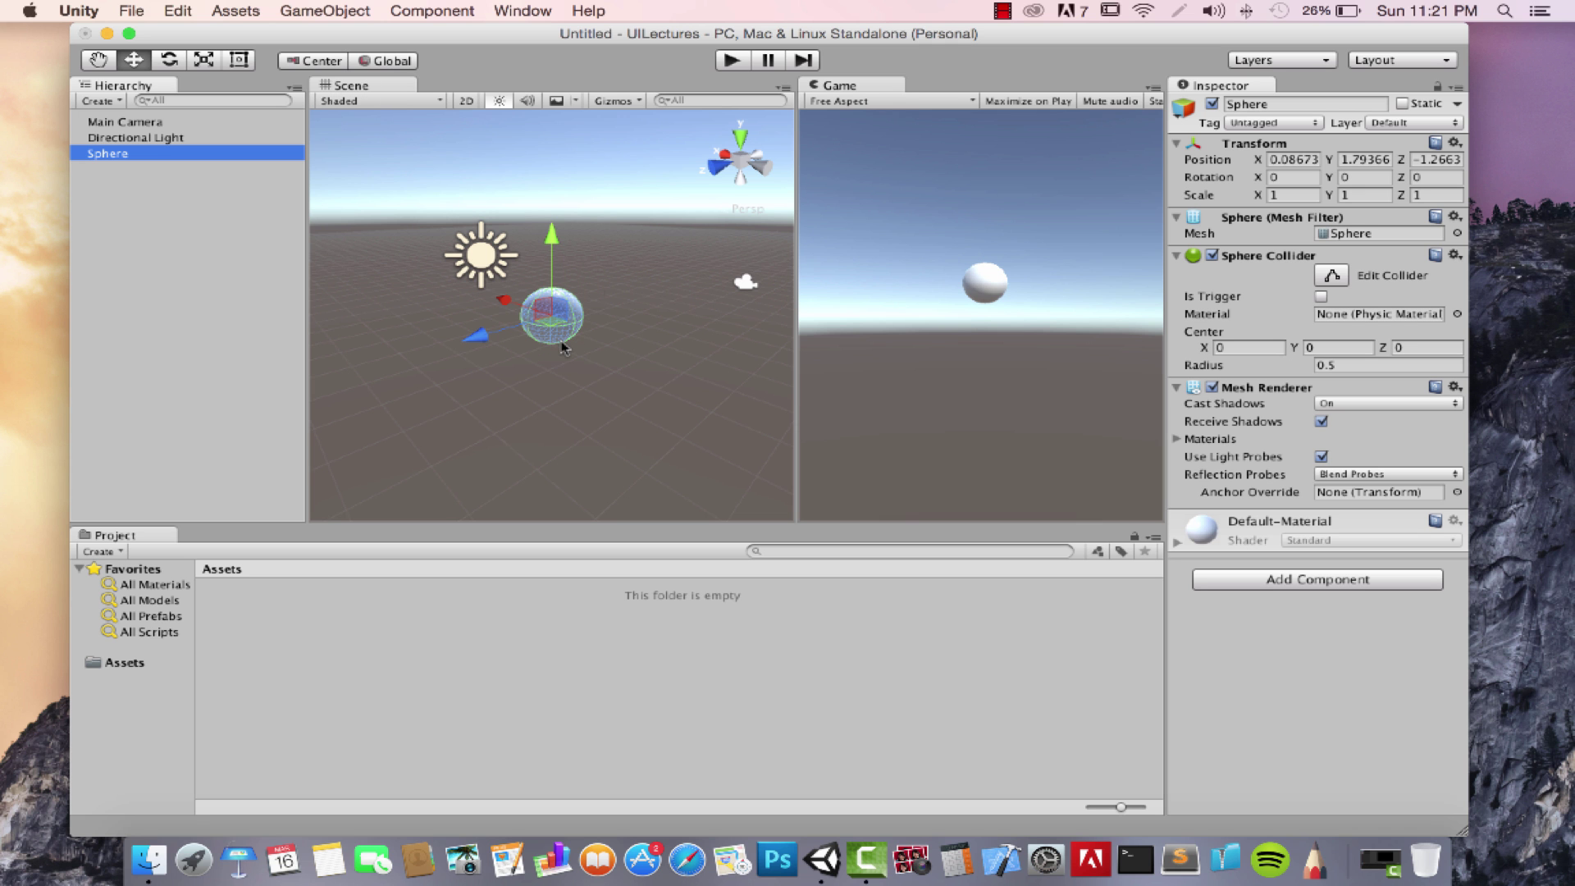
scroll(563, 348, "up", 3)
left_click_drag(677, 372, 425, 359, "alt")
scroll(426, 359, "down", 5)
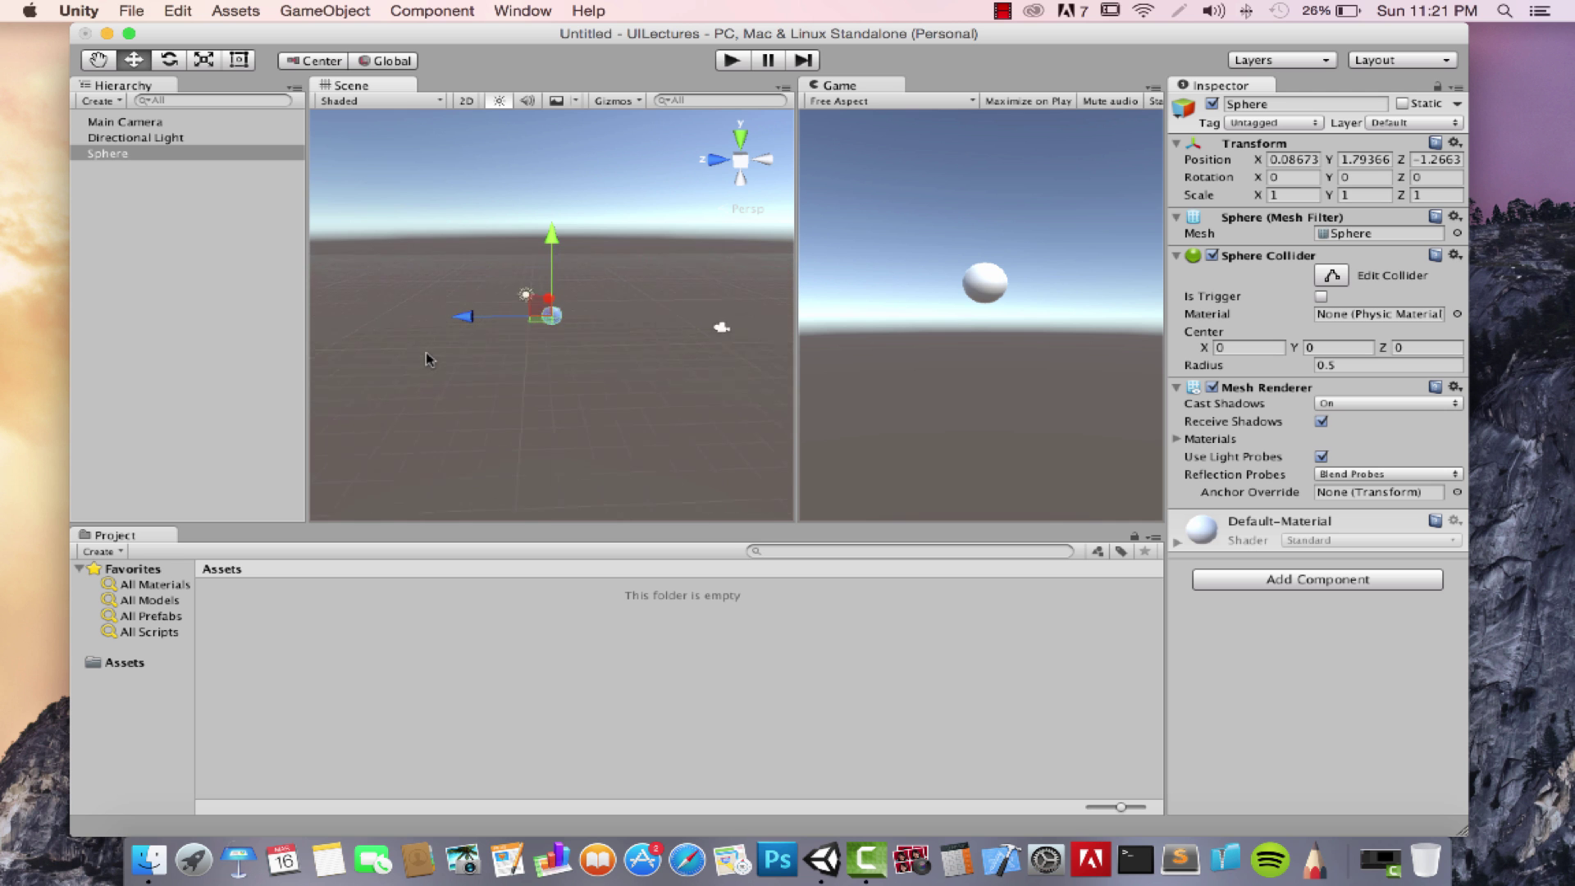
double_click(143, 155)
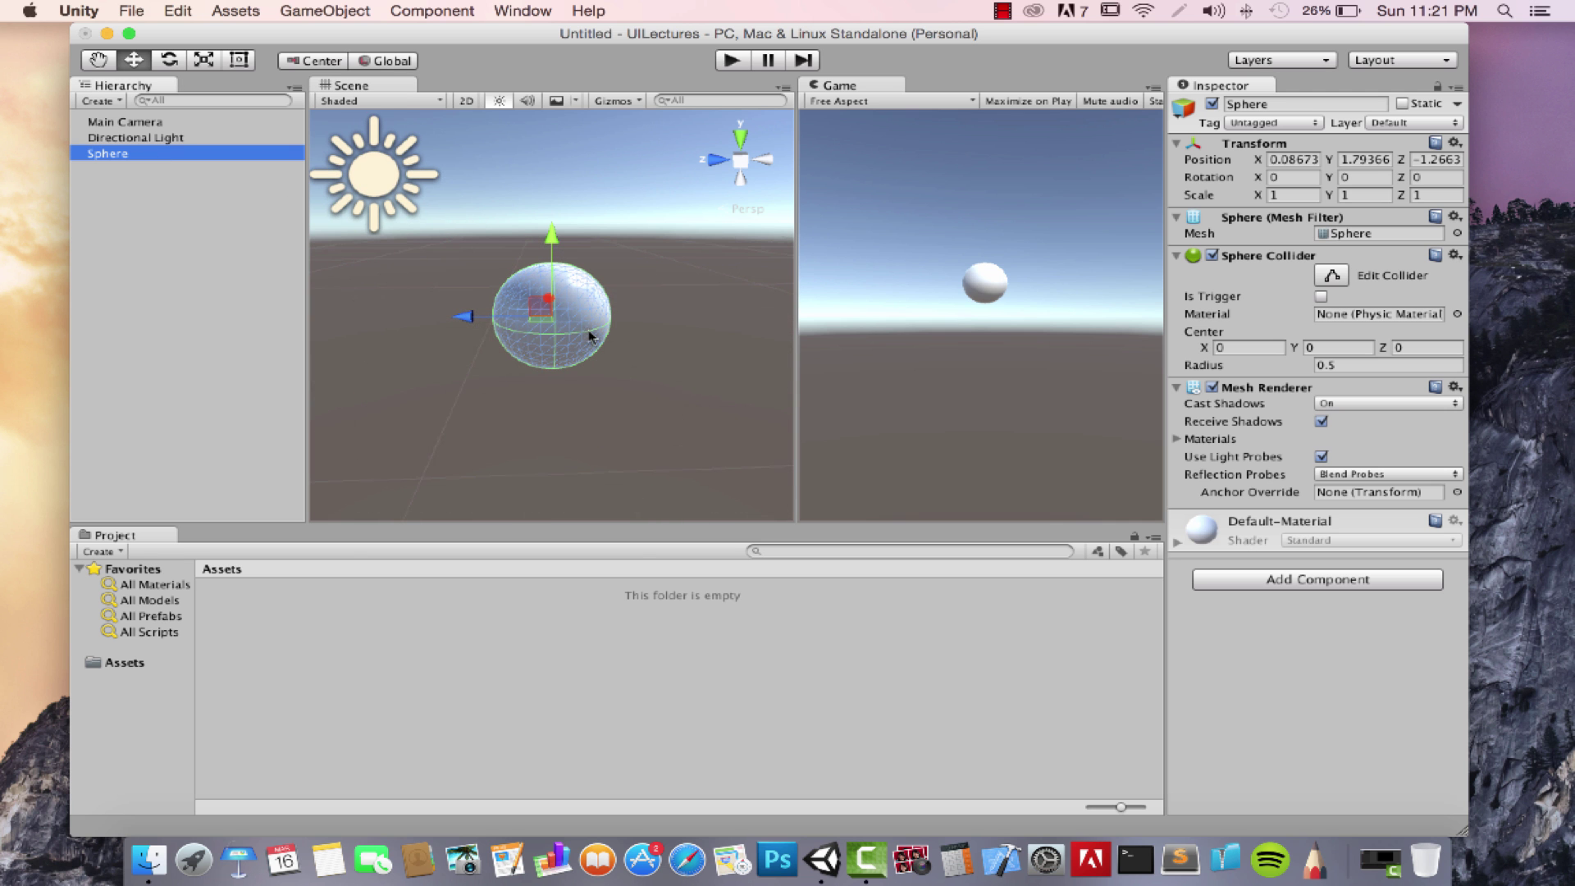
left_click(680, 361)
left_click_drag(678, 365, 615, 397, "alt")
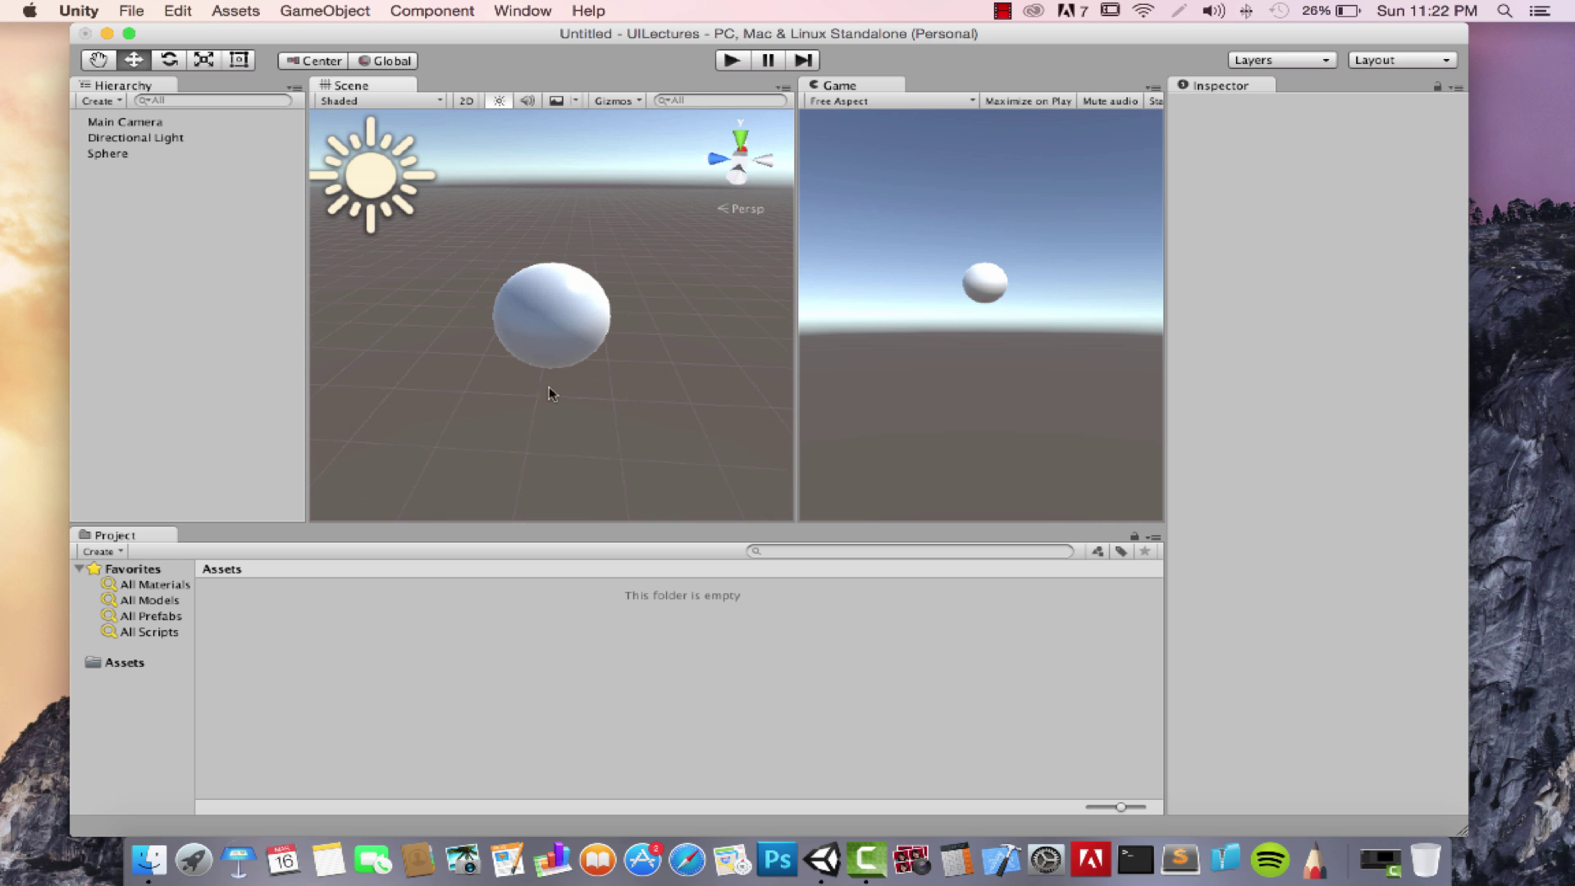
left_click(305, 11)
mouse_move(334, 71)
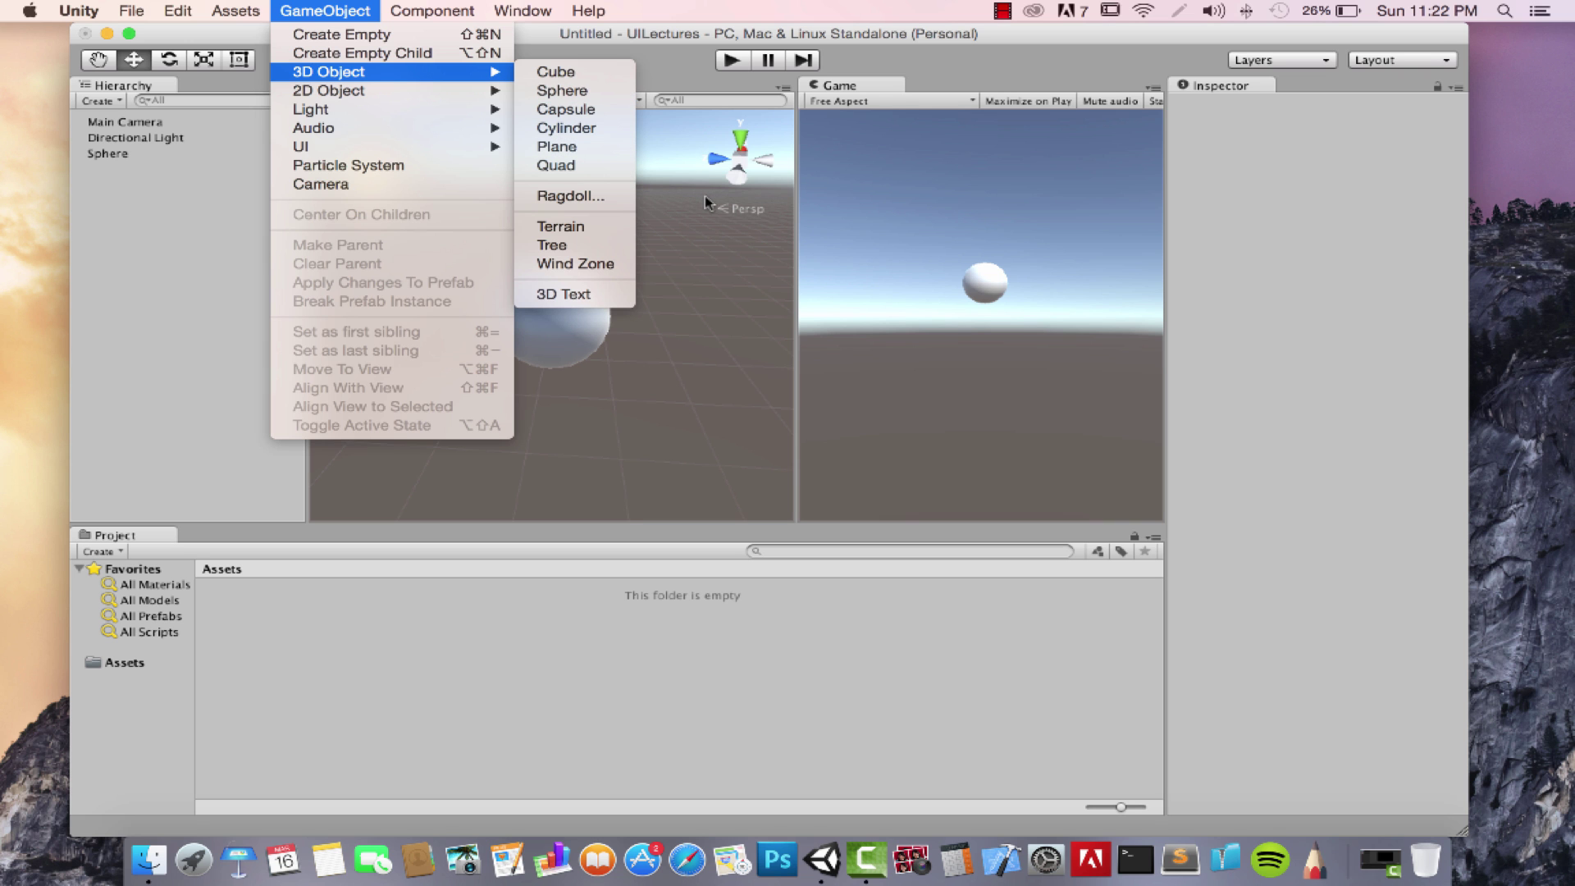
left_click(726, 237)
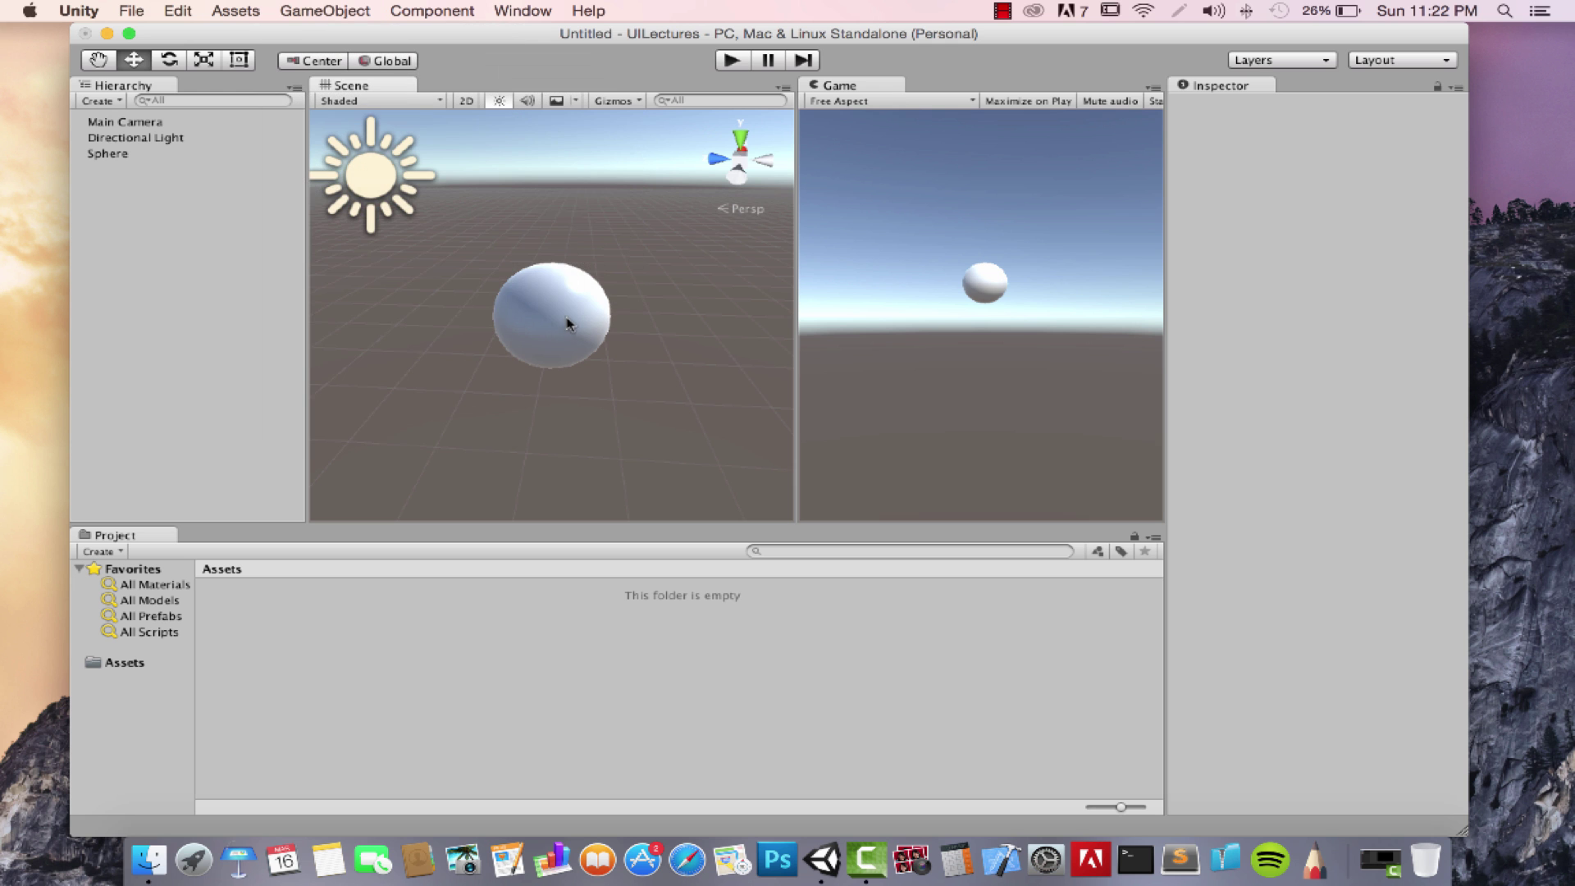
- Move the sphere along its Z and Y axes to about Z -0.41 and Y 1.33
left_click_drag(584, 305, 620, 298, "alt")
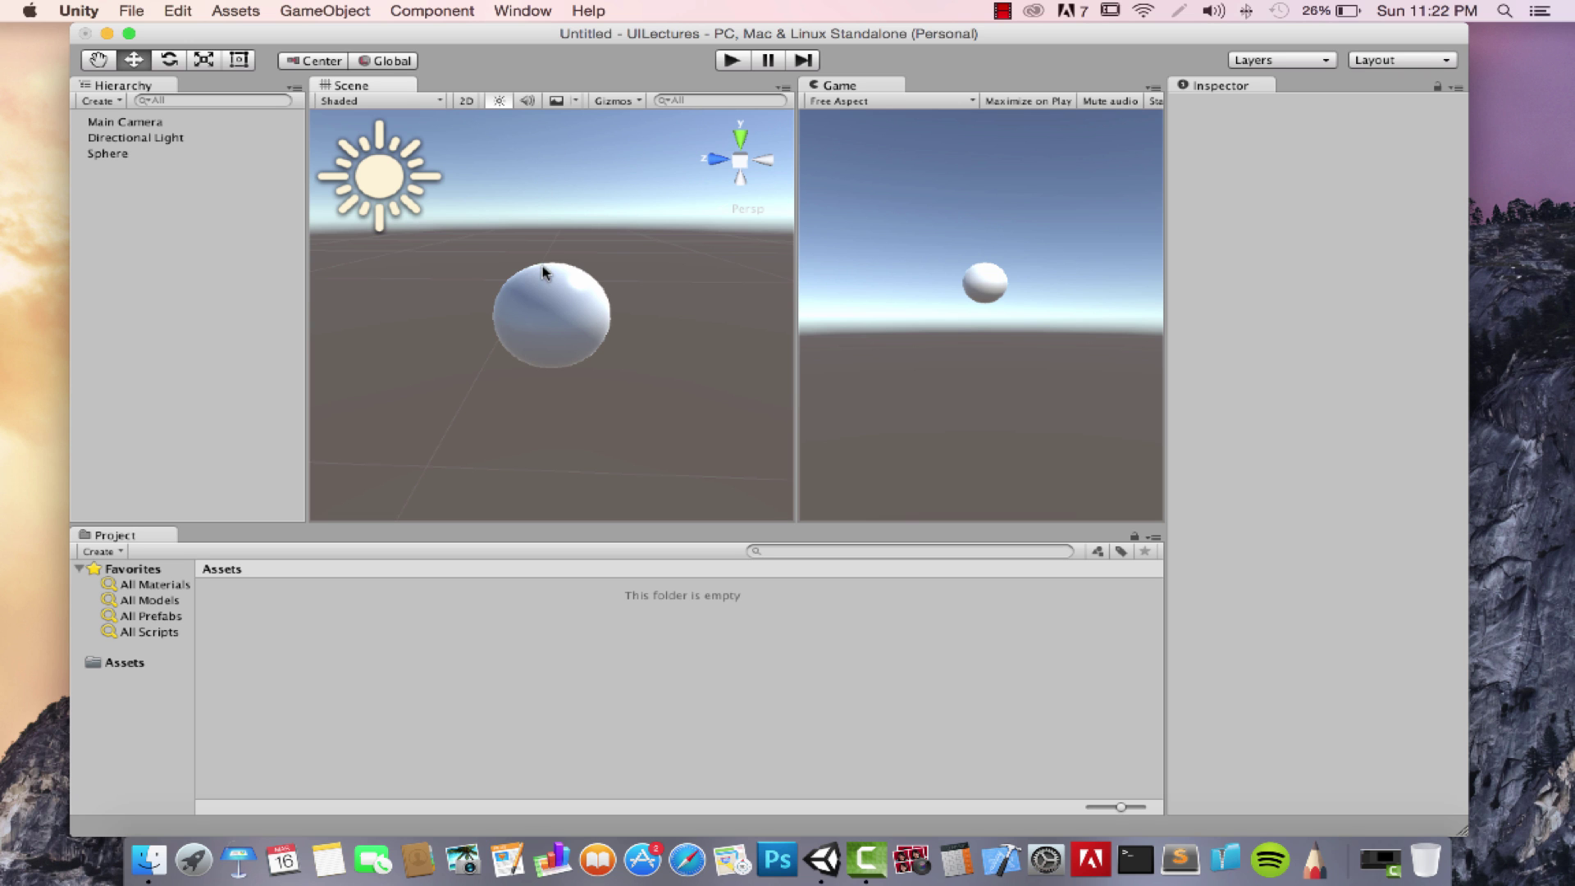
left_click(555, 319)
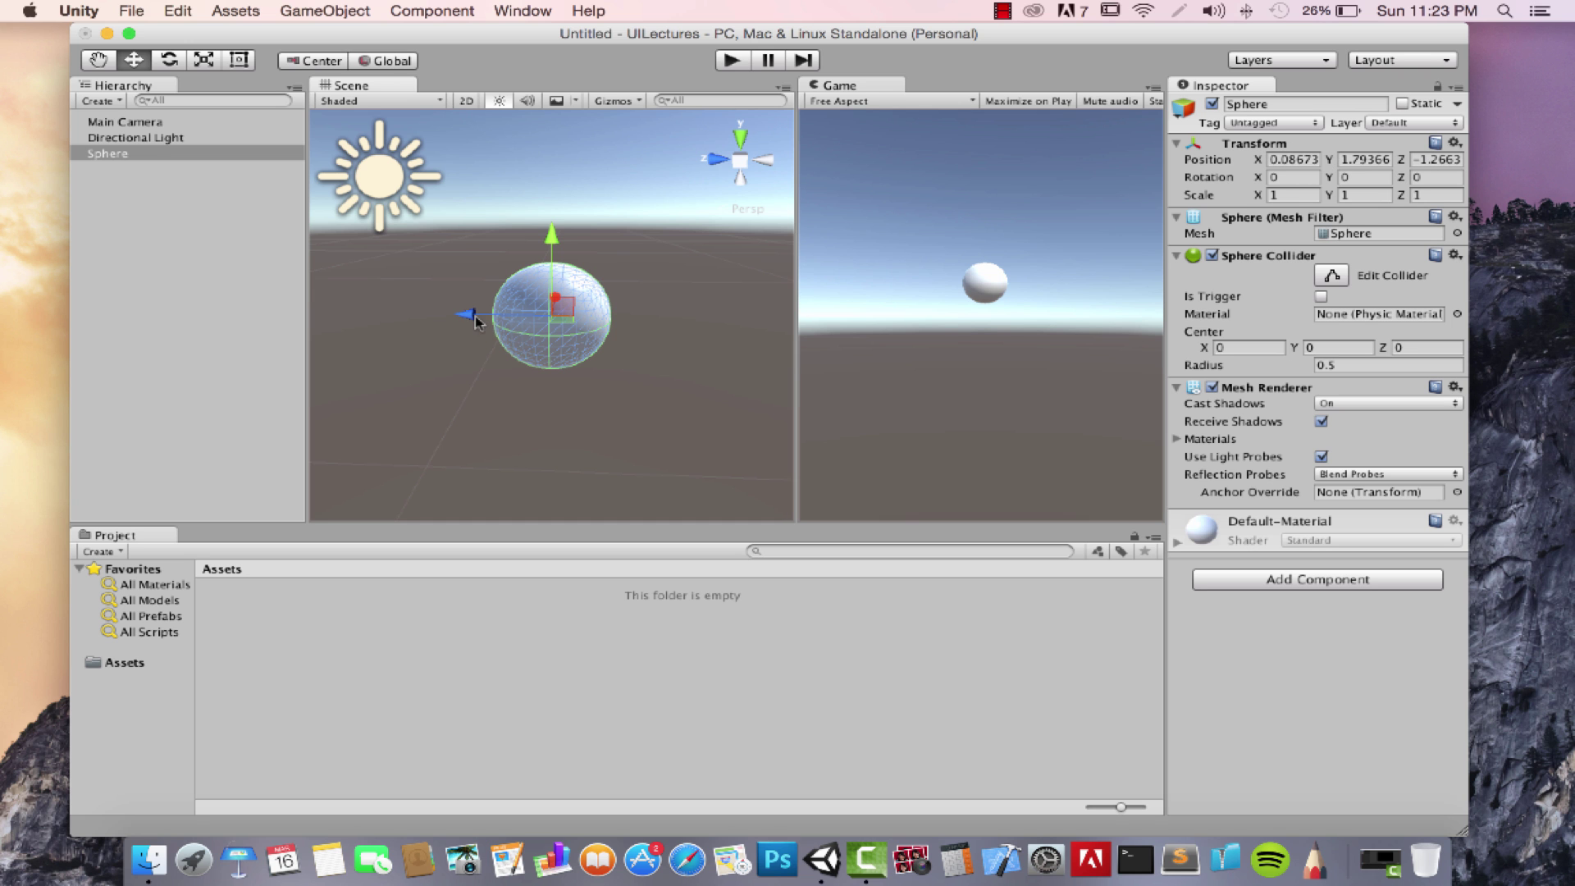
left_click_drag(475, 321, 404, 309)
left_click_drag(443, 255, 447, 297)
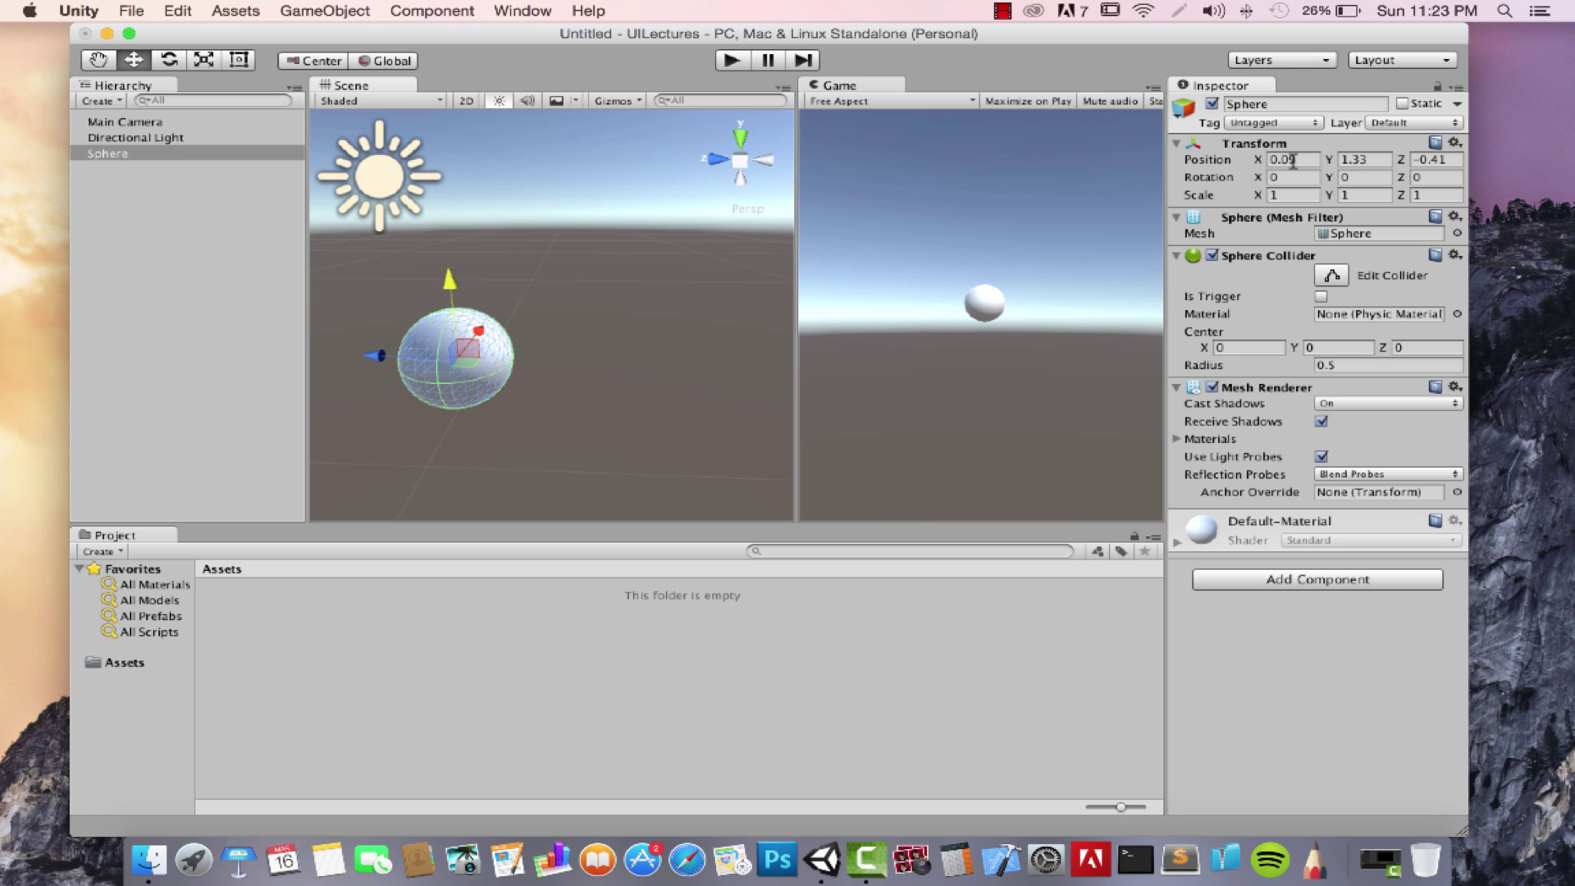
- Reset the sphere's Transform, centre the Scene view on it, and leave the sphere selected
left_click(1453, 145)
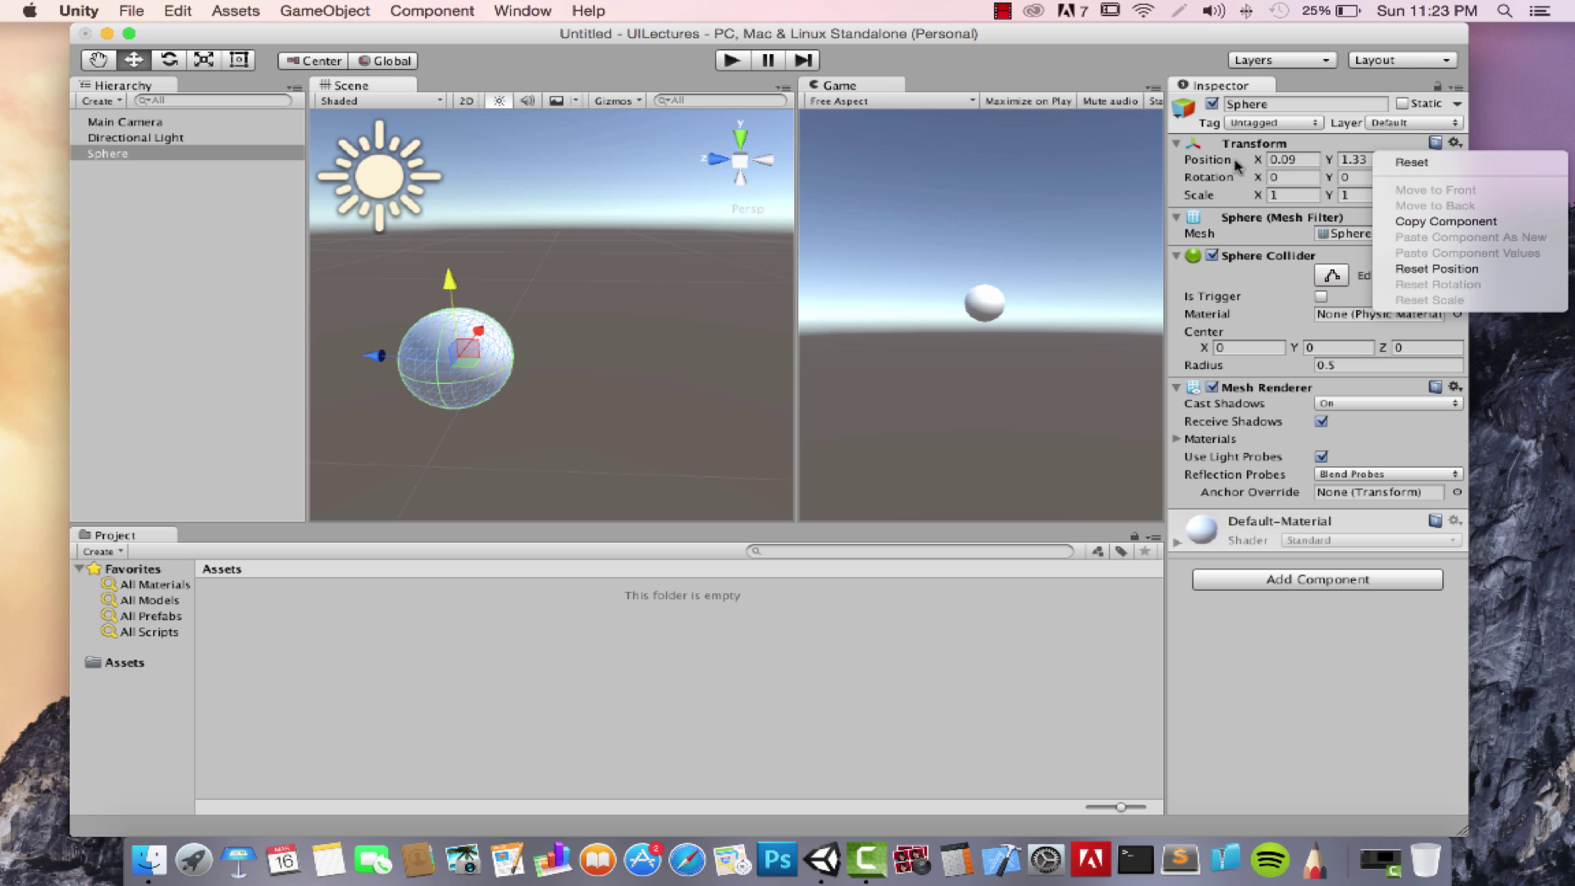
left_click(1411, 163)
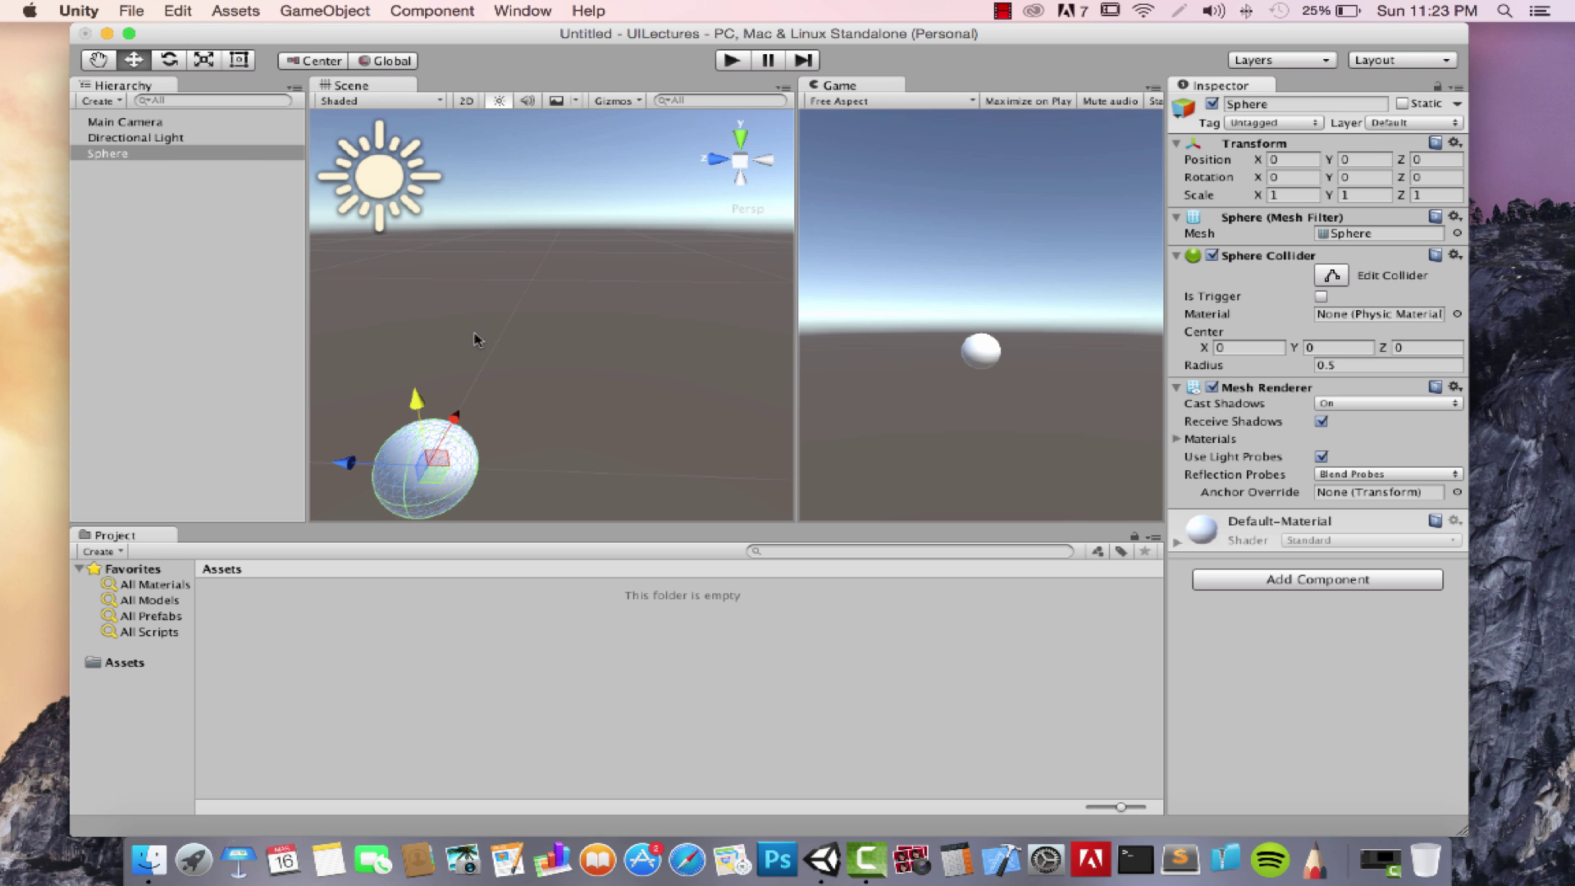
double_click(195, 154)
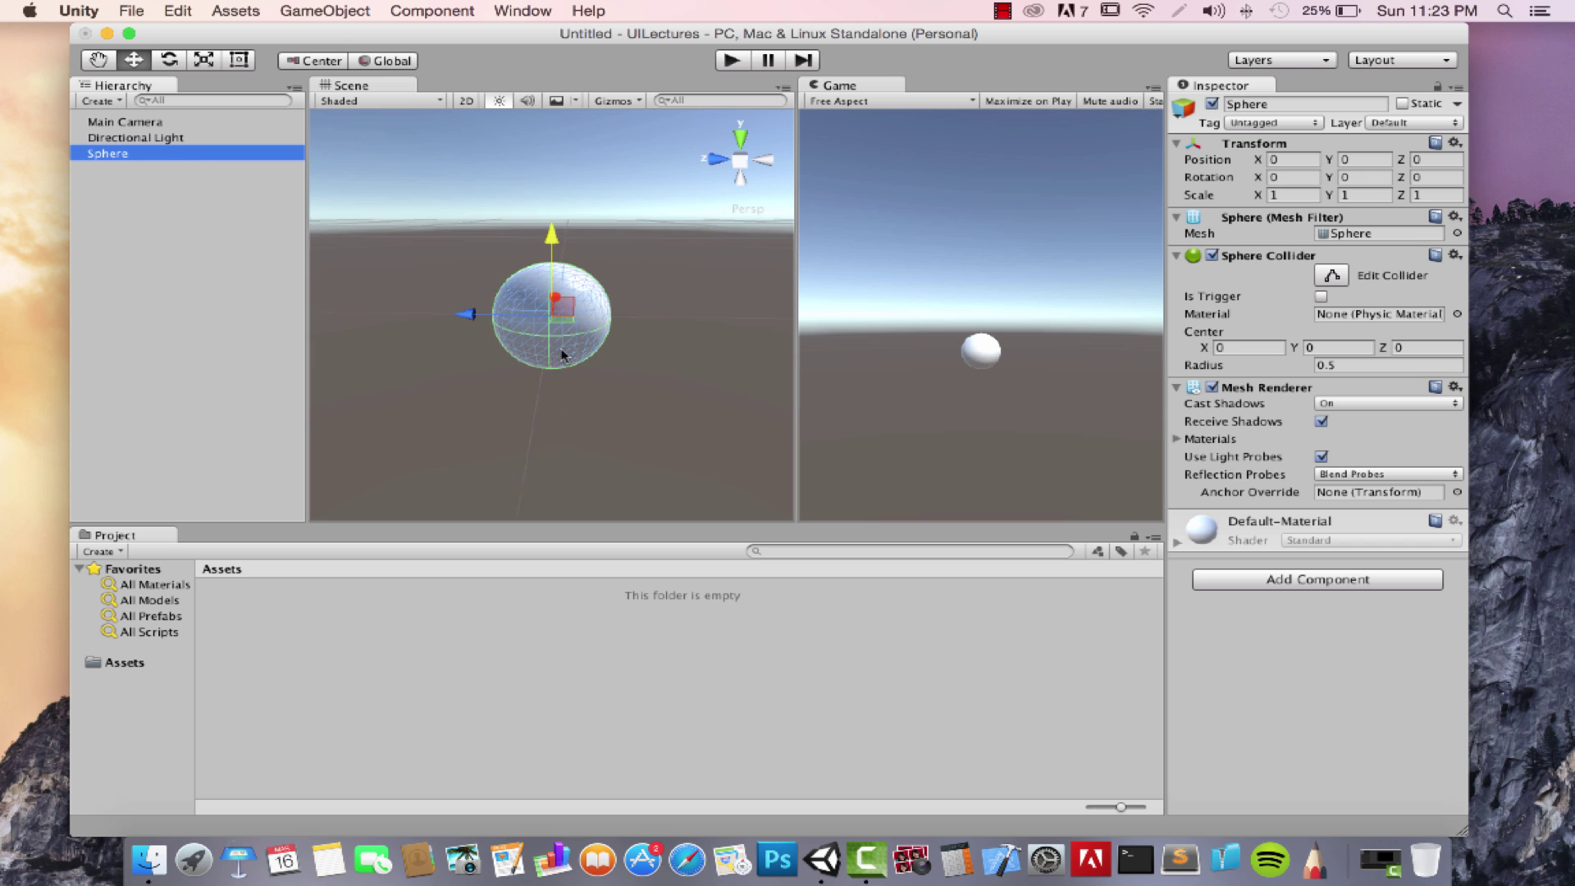
left_click(635, 393)
mouse_move(635, 392)
left_mouse_down("alt")
mouse_move(545, 327)
mouse_move(450, 292)
mouse_move(558, 397)
mouse_move(793, 355)
mouse_move(637, 369)
left_mouse_up("alt")
left_click(551, 354)
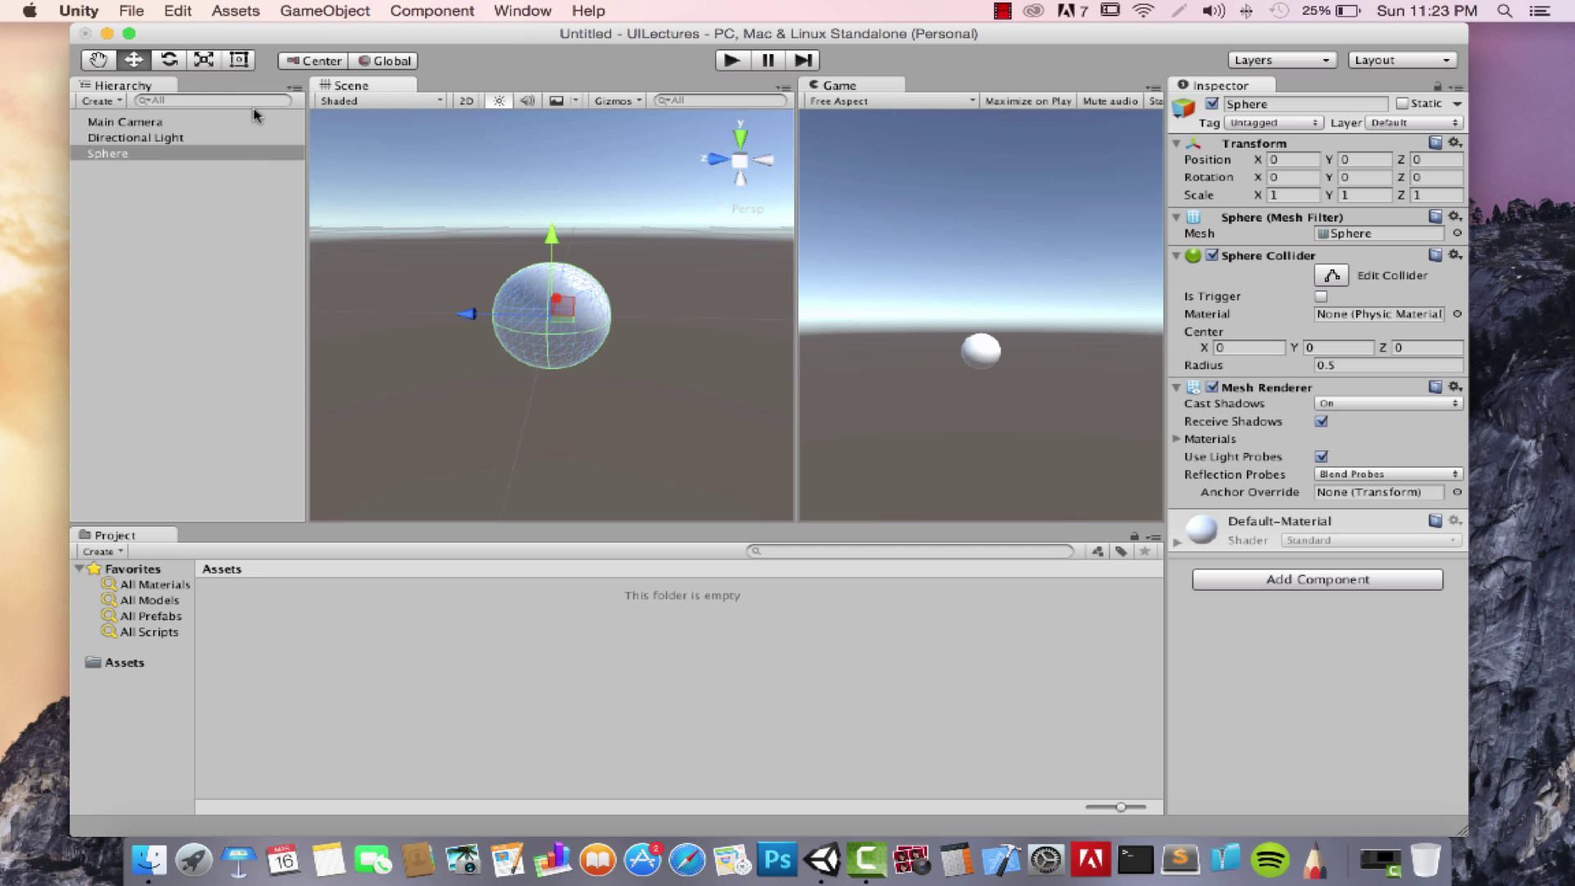
left_click(321, 11)
mouse_move(352, 74)
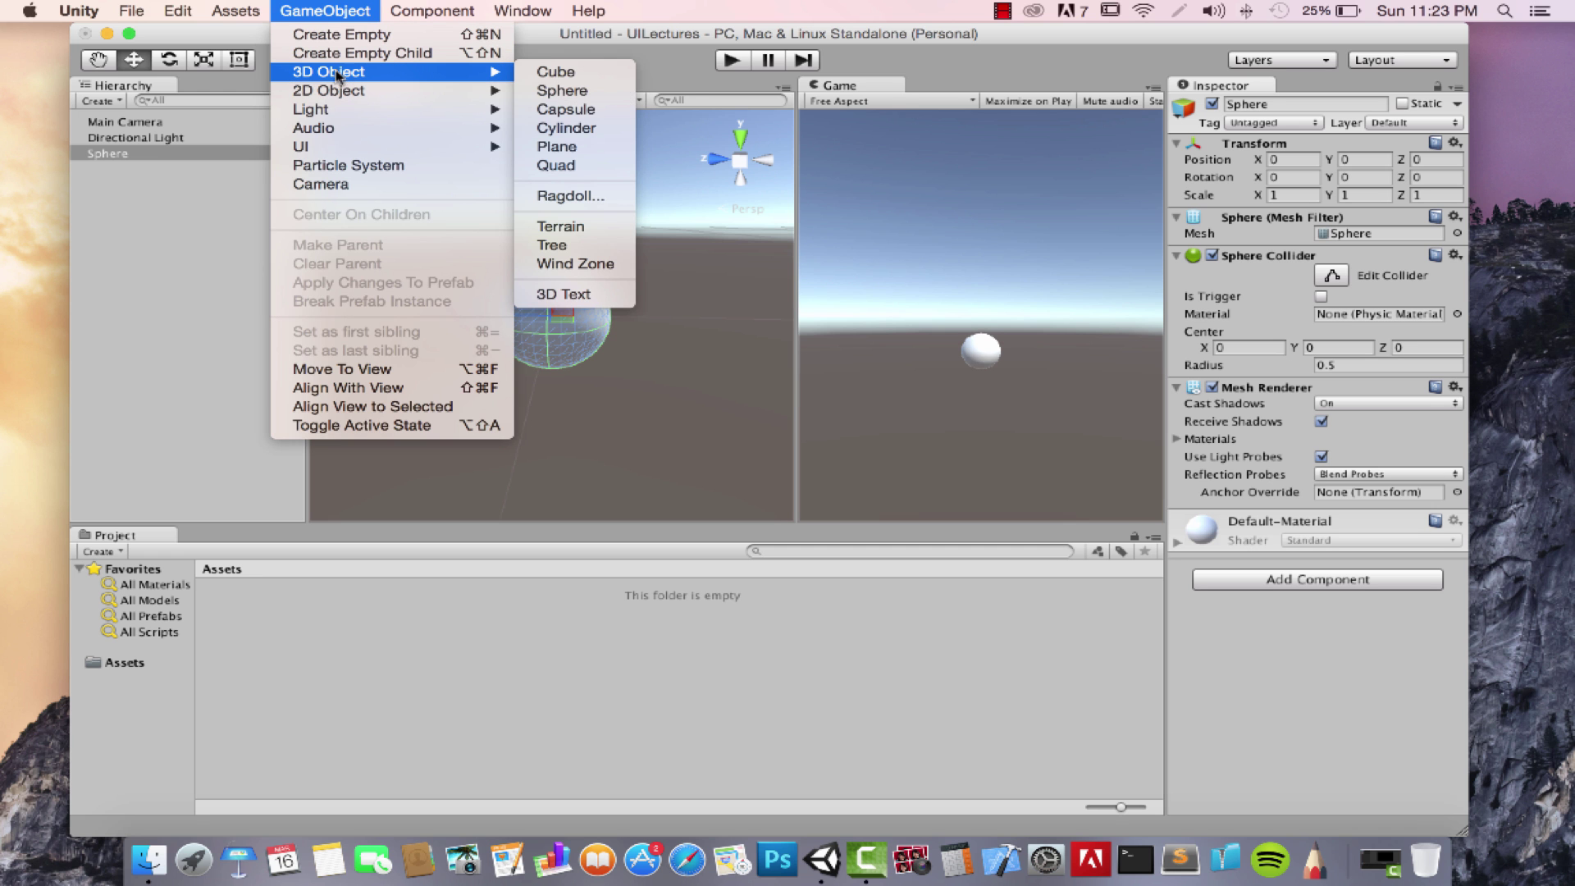
left_click(185, 160)
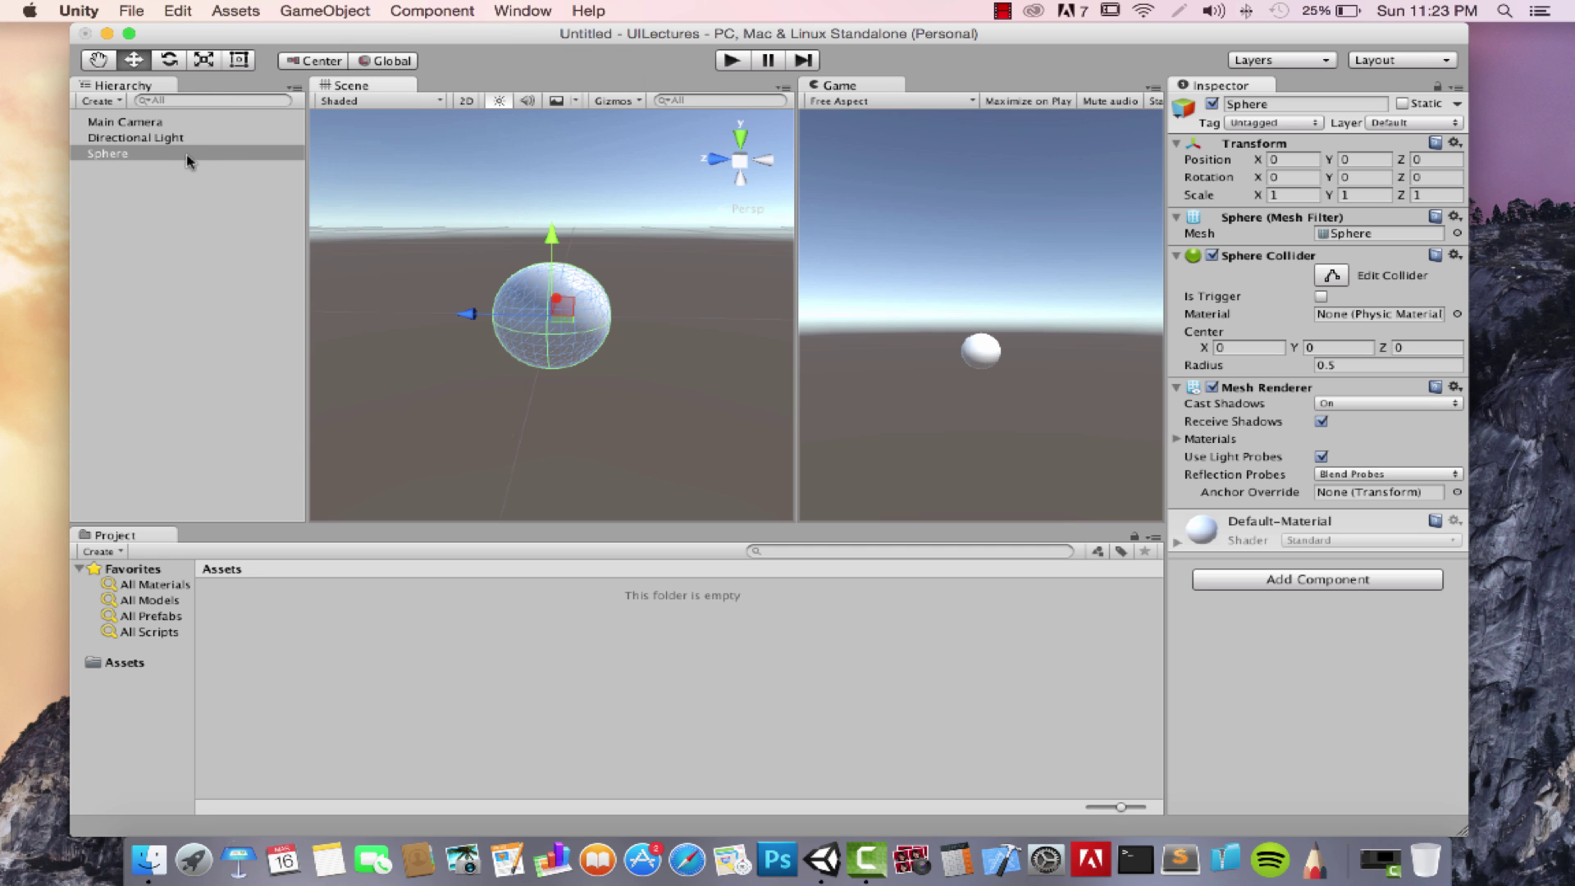
- Duplicate the sphere at the scene origin
left_click(156, 156)
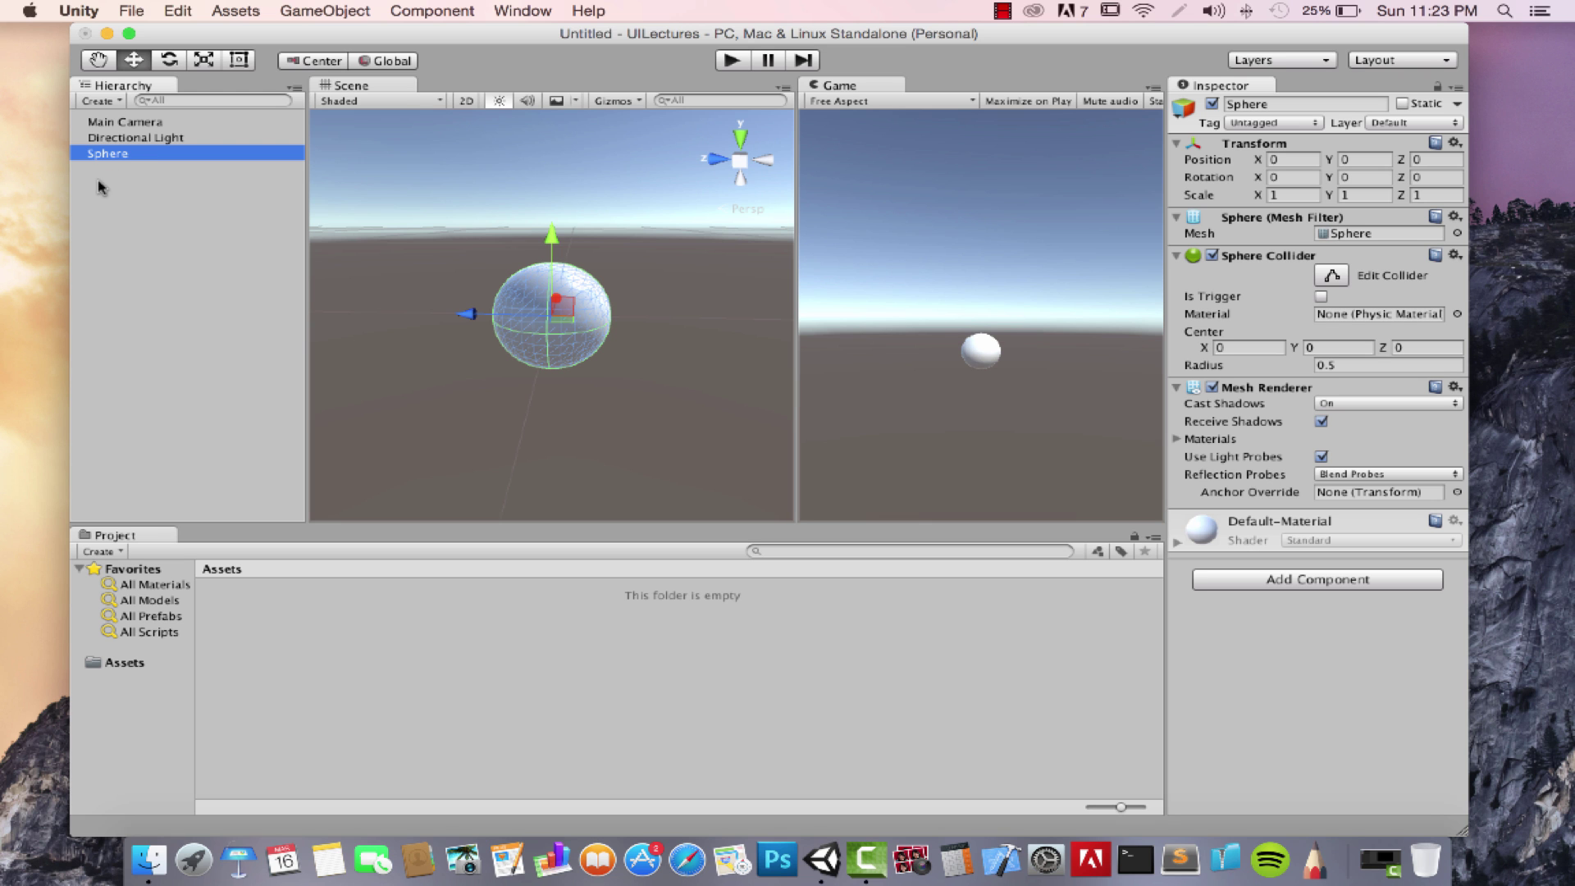
right_click(135, 157)
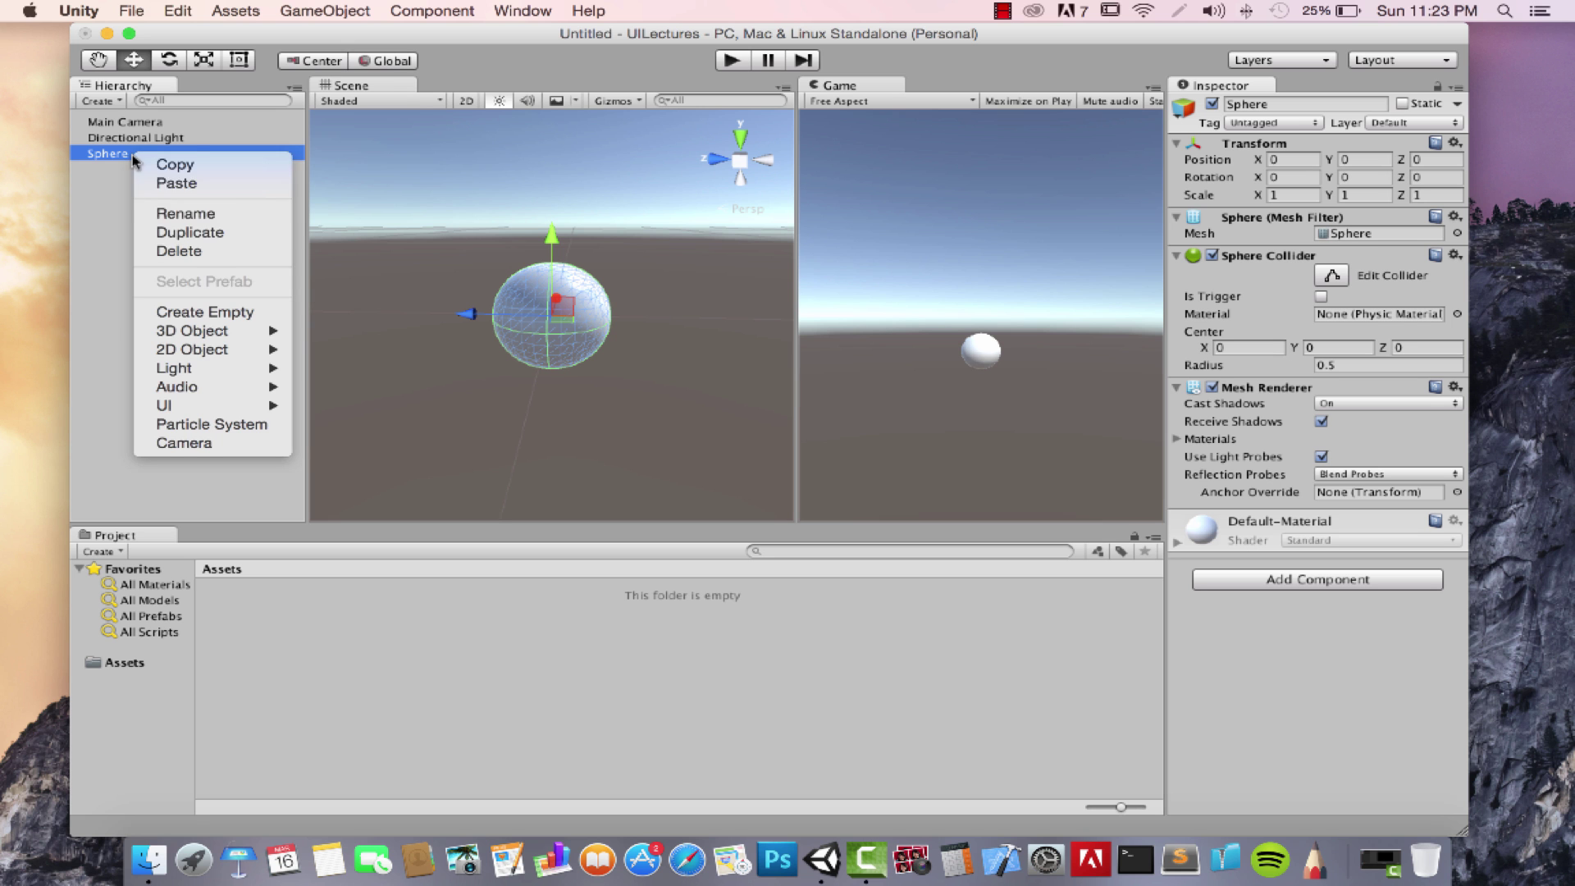
left_click(201, 235)
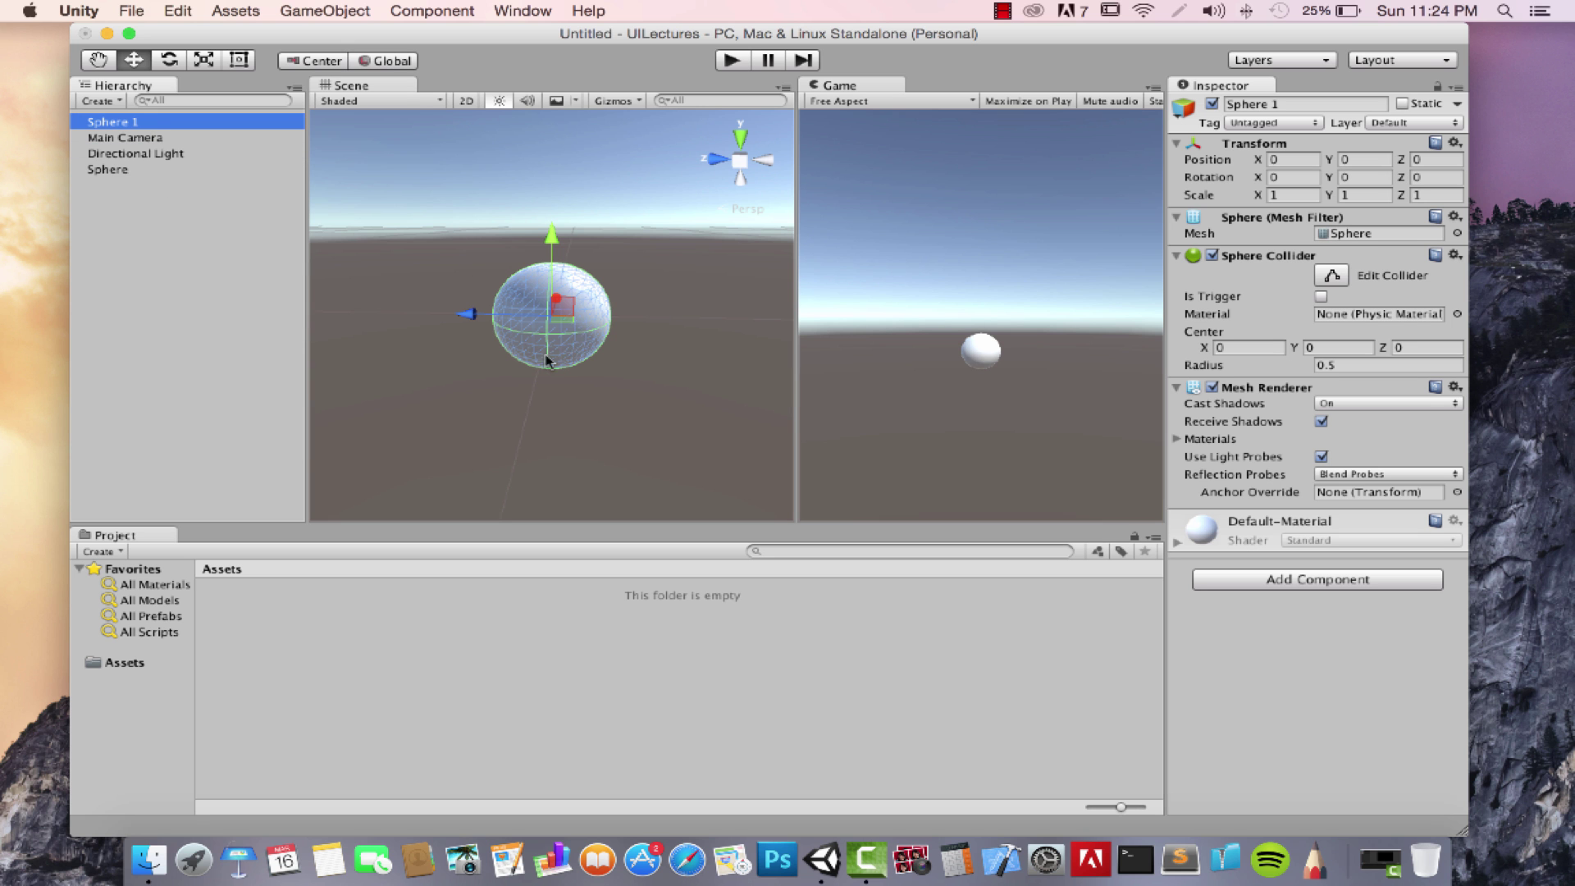
- Raise the duplicate sphere above the original along the Y axis to about Y 0.795
left_click_drag(547, 361, 586, 320, "alt")
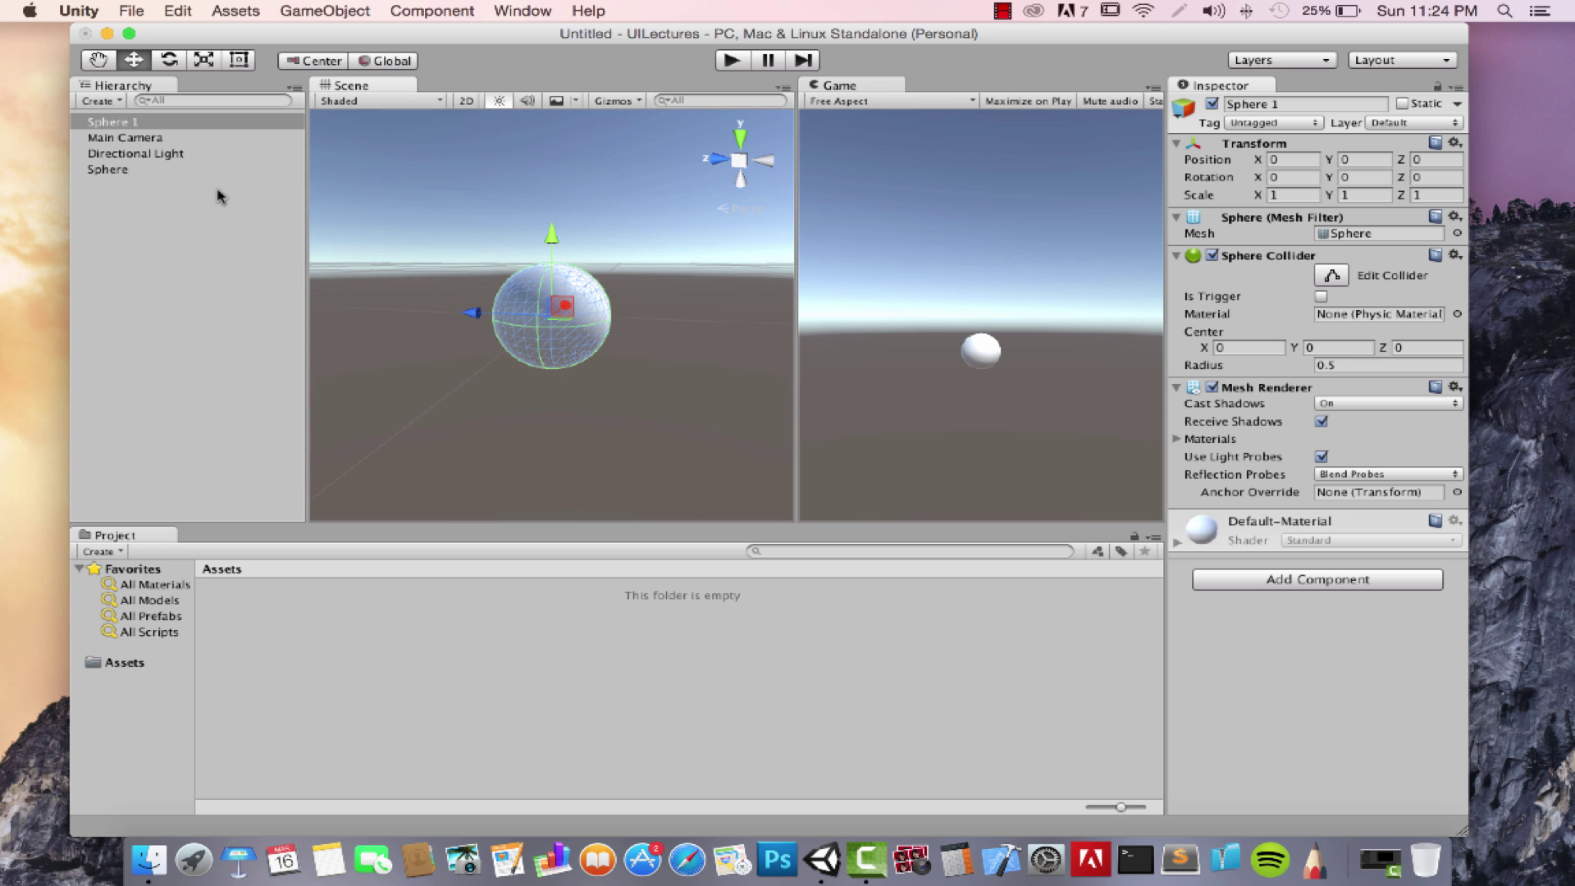
left_click_drag(551, 237, 562, 117)
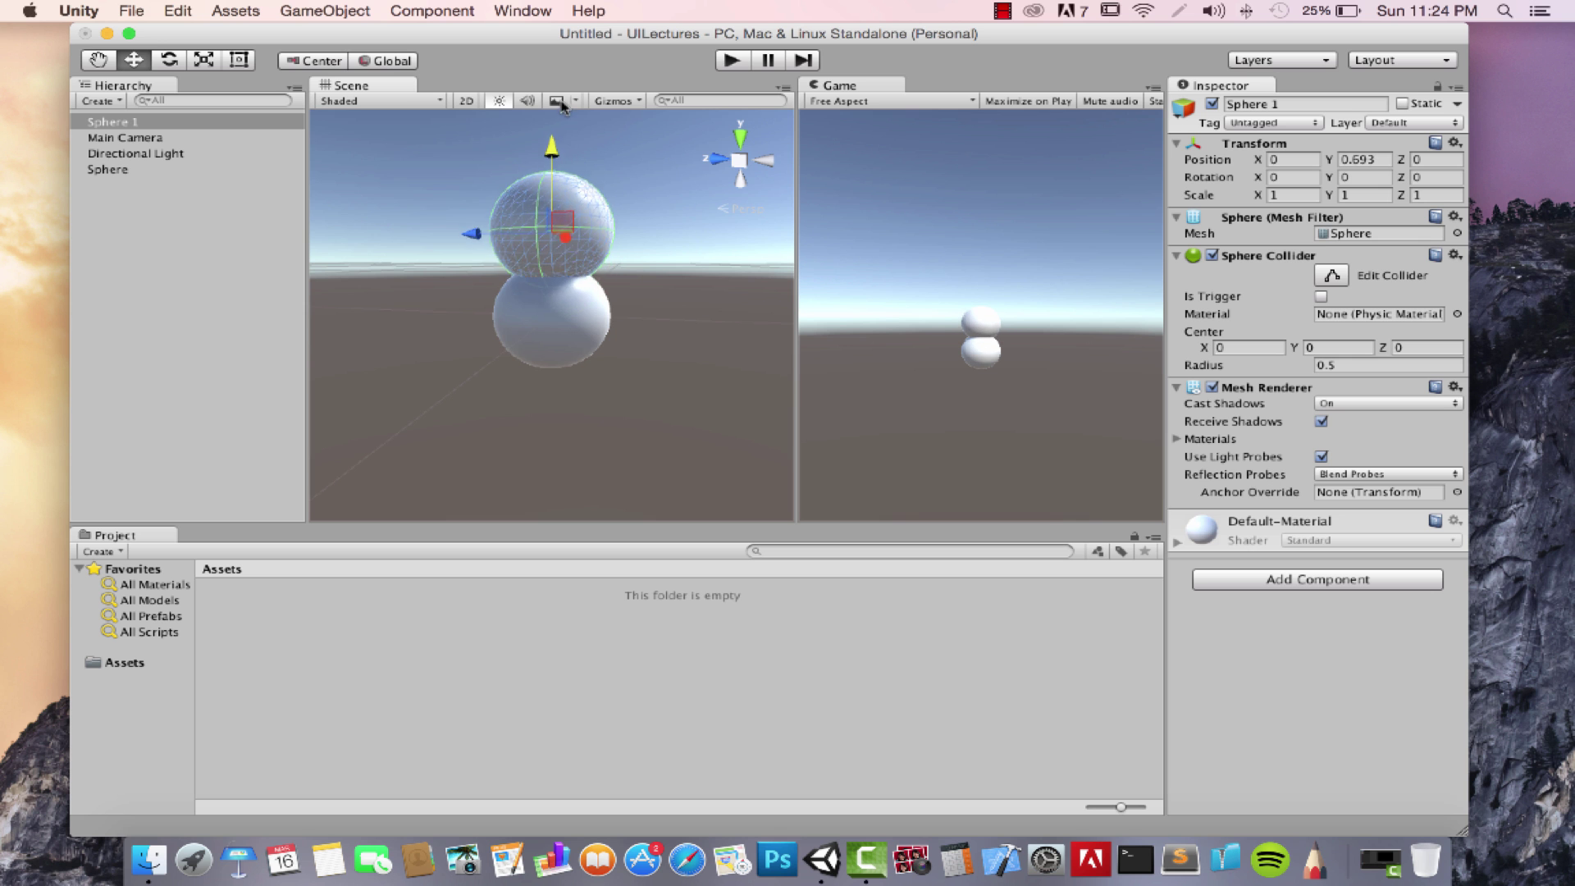
left_click(661, 292)
left_click_drag(668, 292, 578, 302, "alt")
left_click(558, 239)
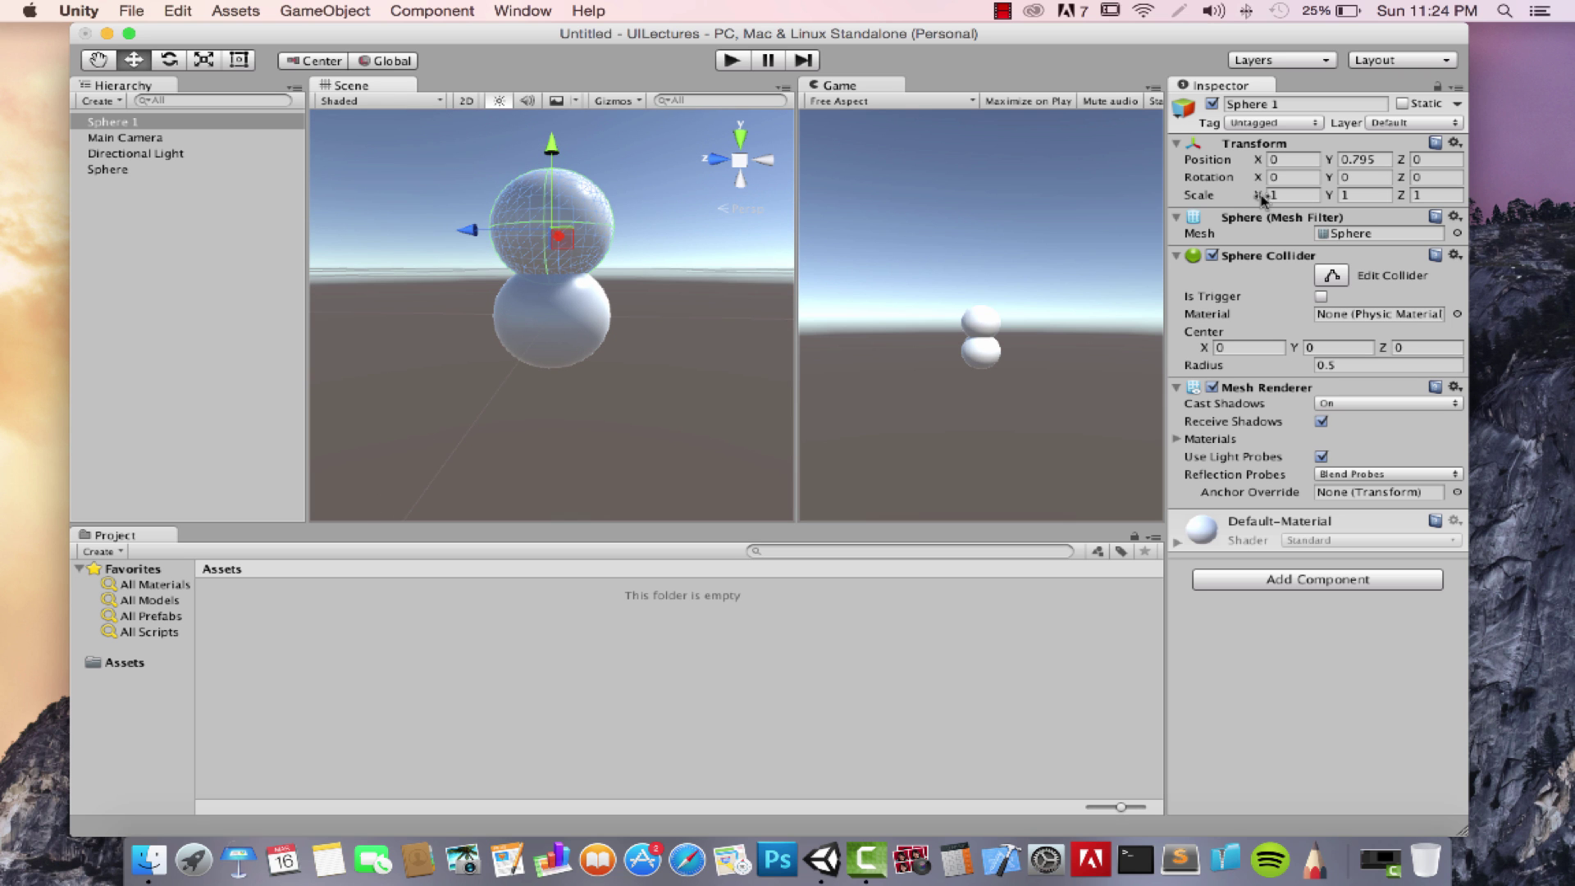
- Try an X scale of about -0.95 on the upper sphere and undo it
left_click_drag(1267, 199, 1146, 209)
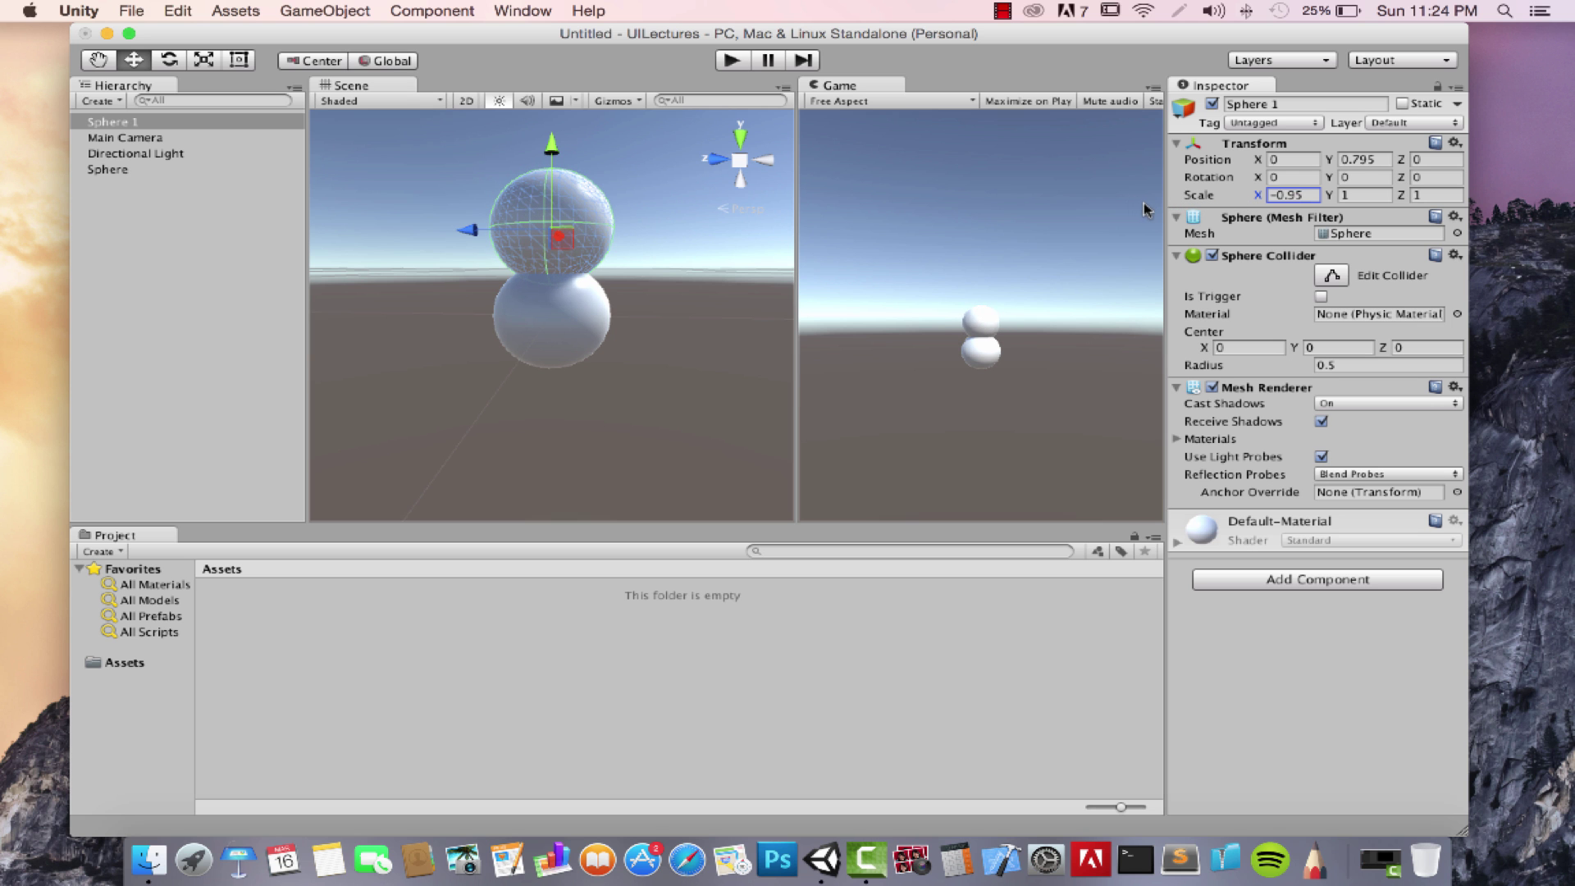
key("super+z")
- Scale the upper sphere down uniformly to about 0.77 with the Scale tool and deselect it
left_click(204, 60)
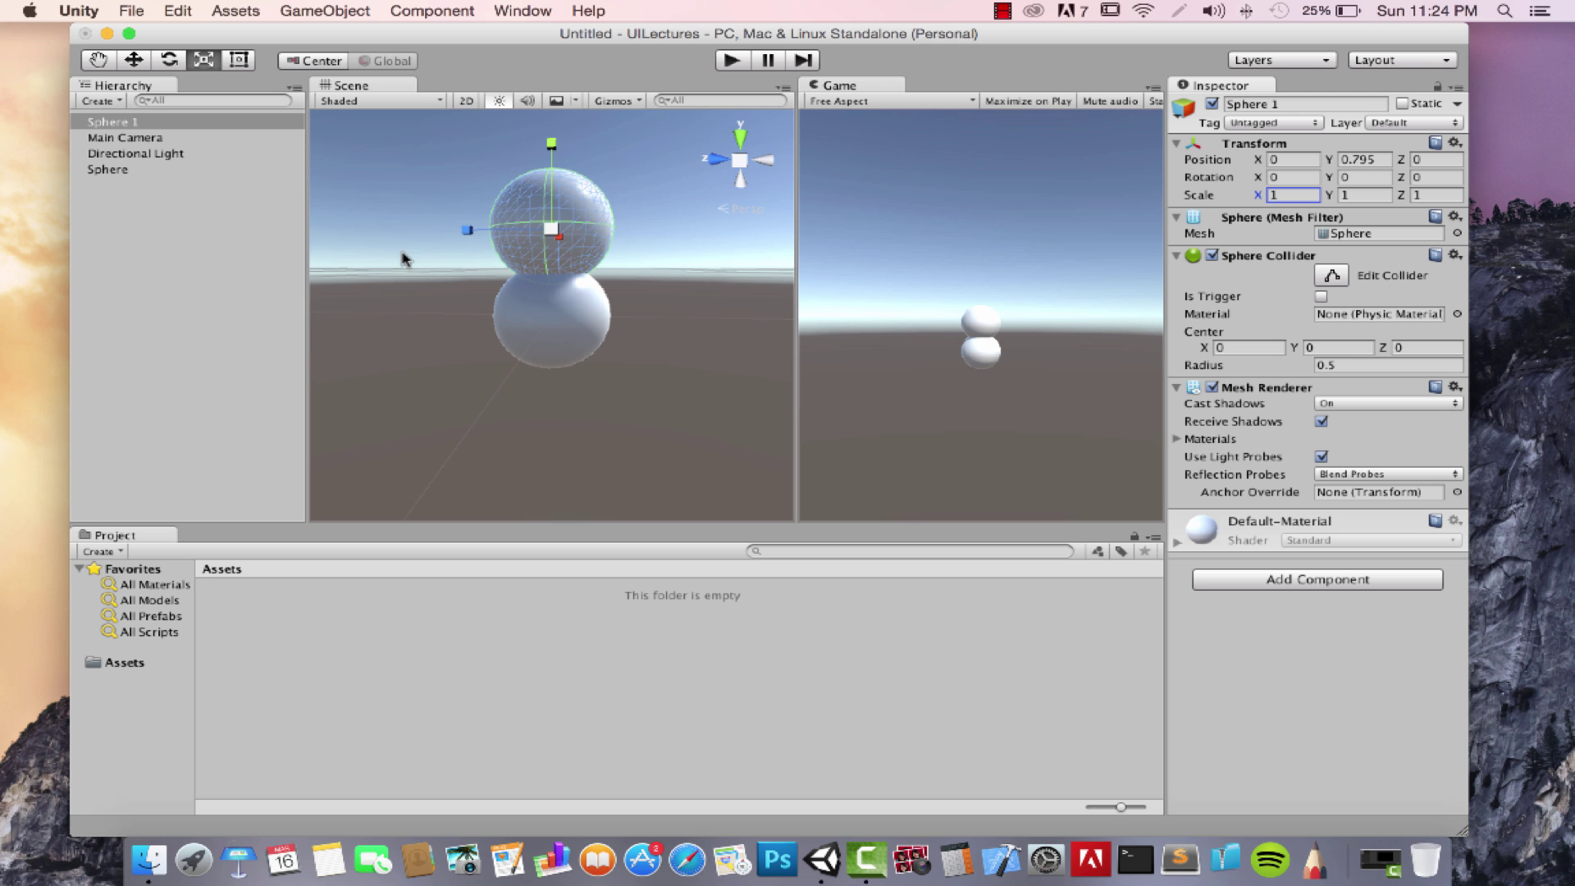
left_click_drag(520, 299, 564, 251, "alt")
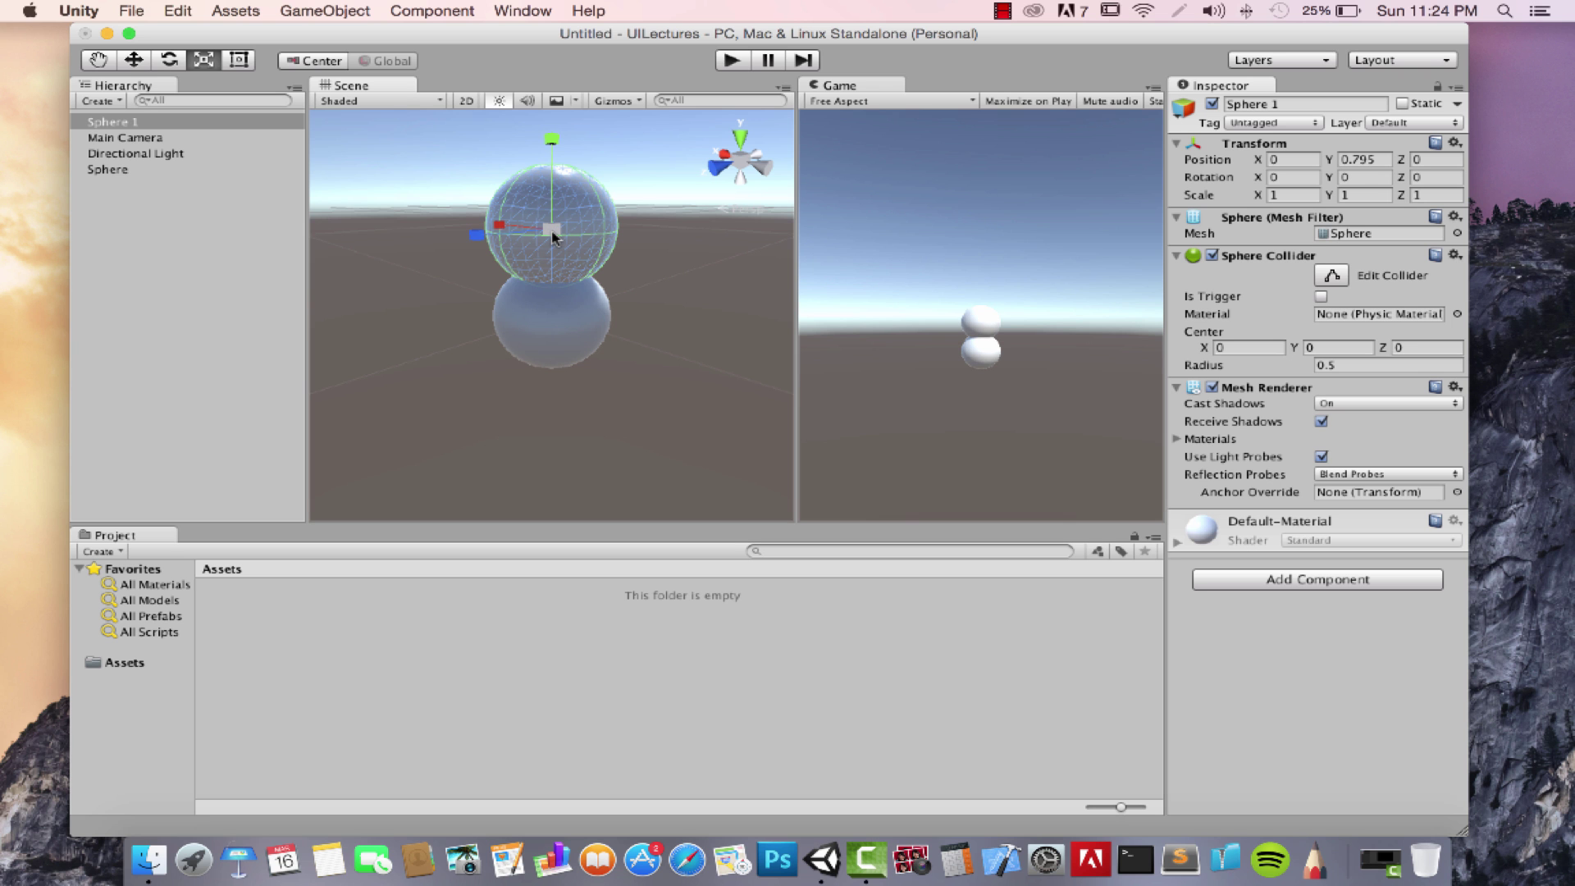
left_click_drag(554, 236, 593, 316)
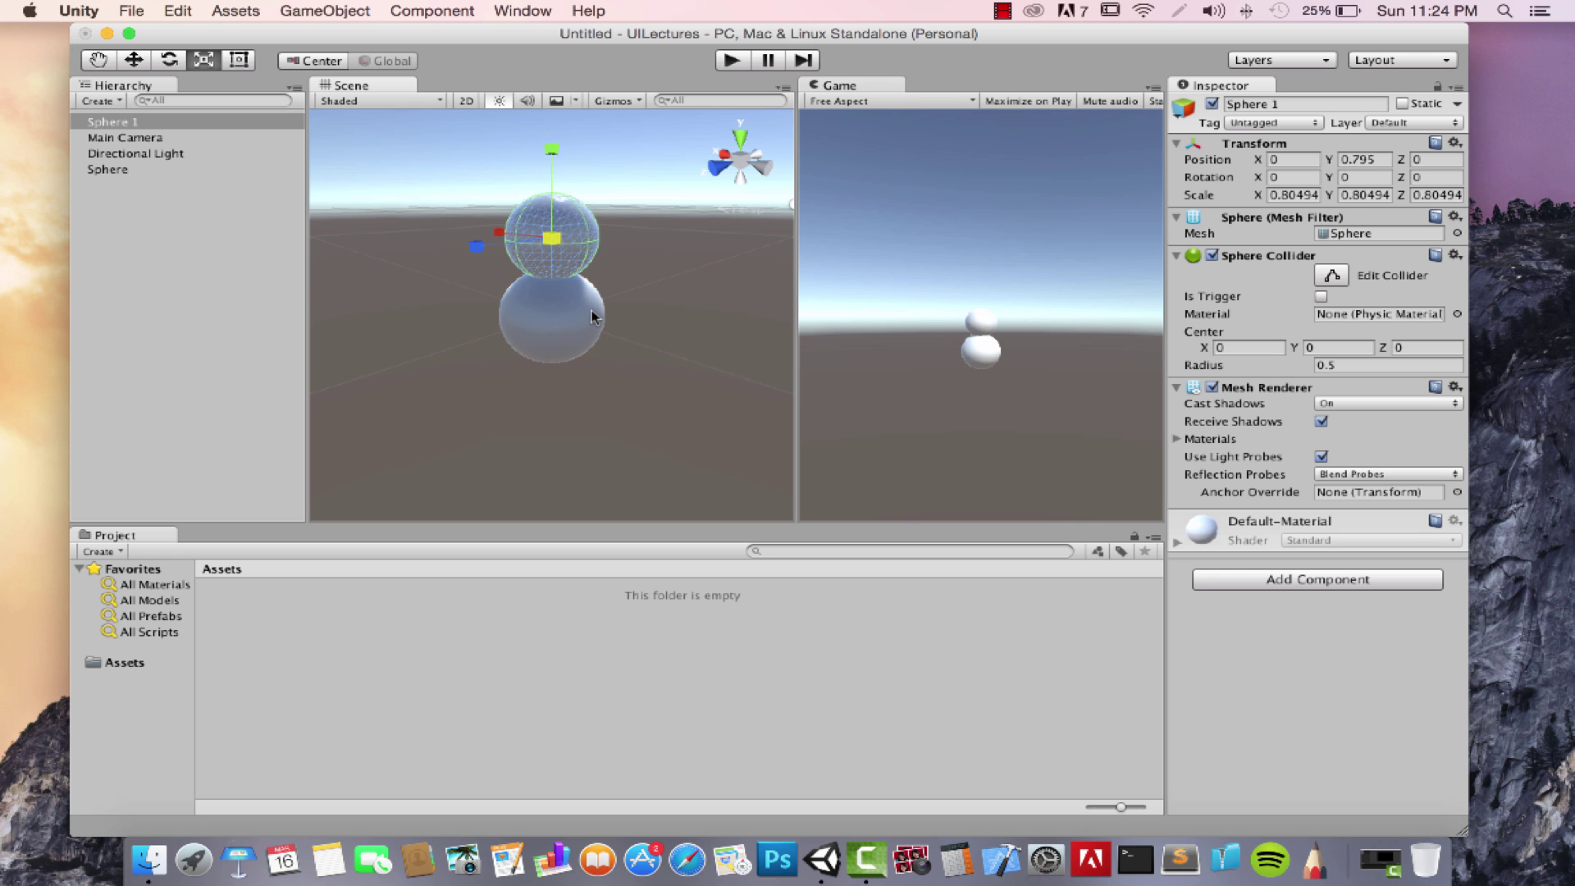
left_click_drag(558, 252, 563, 256)
left_click(490, 305)
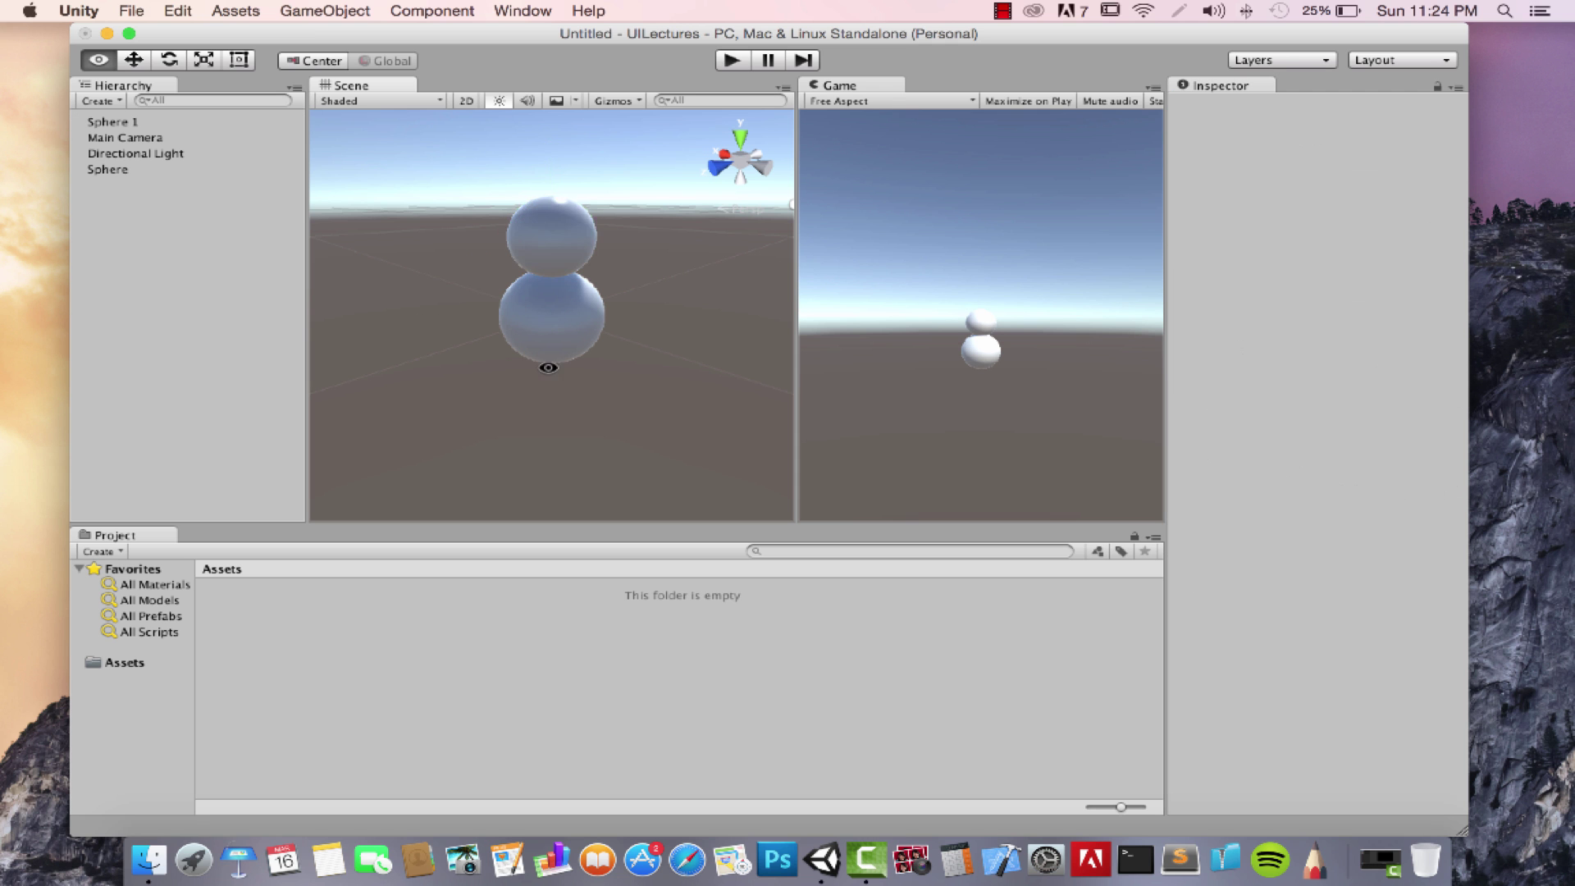
left_click_drag(492, 303, 541, 267, "alt")
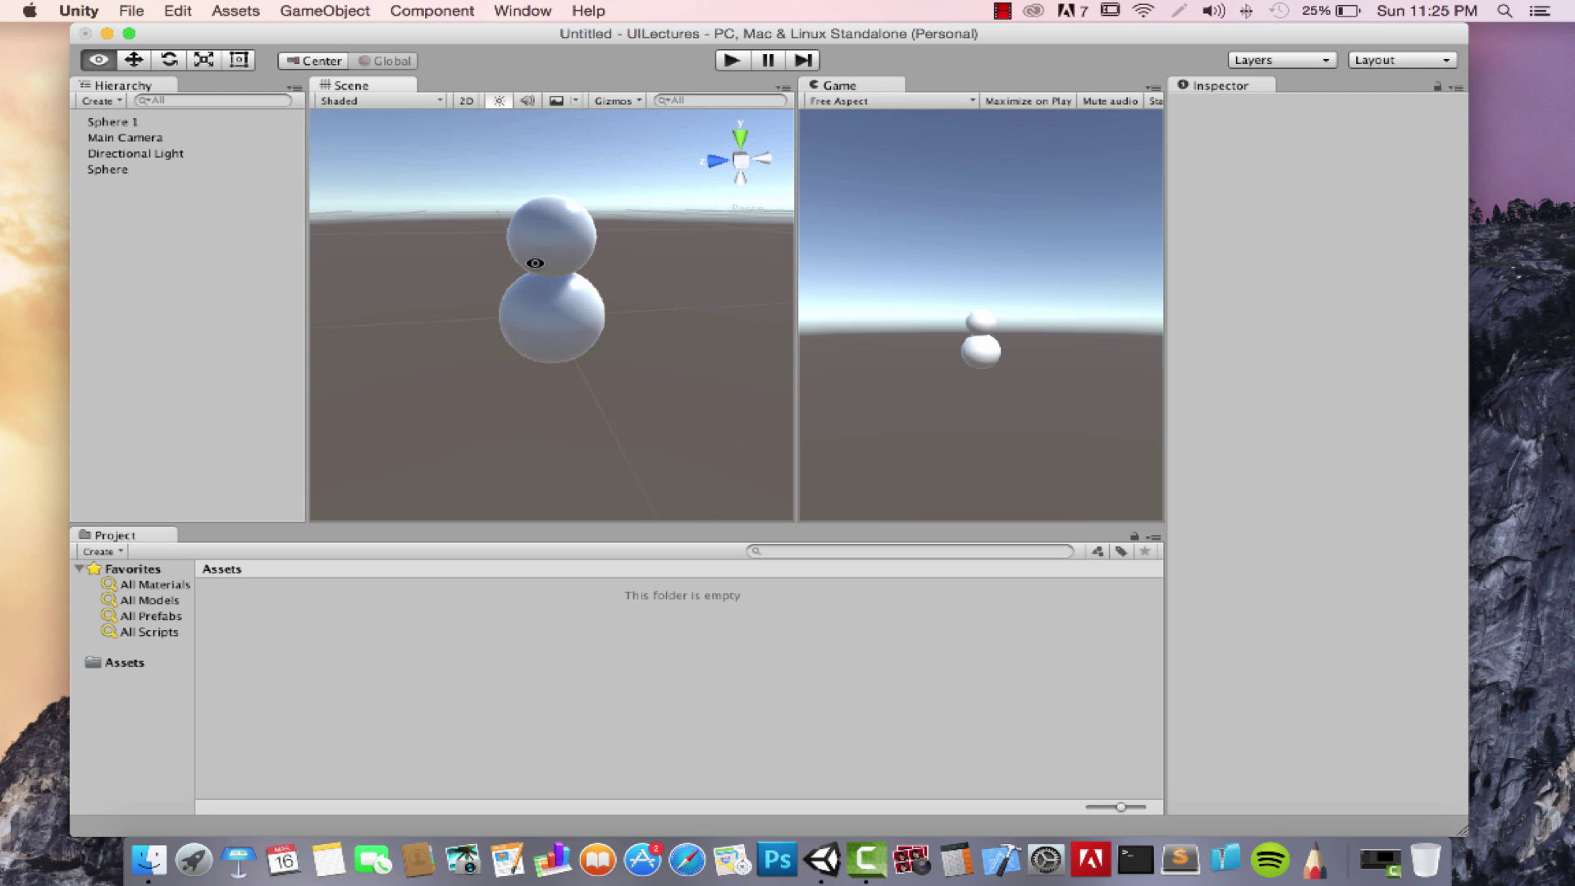
- Duplicate the upper sphere and raise the copy above it to about Y 1.53
left_click(546, 253)
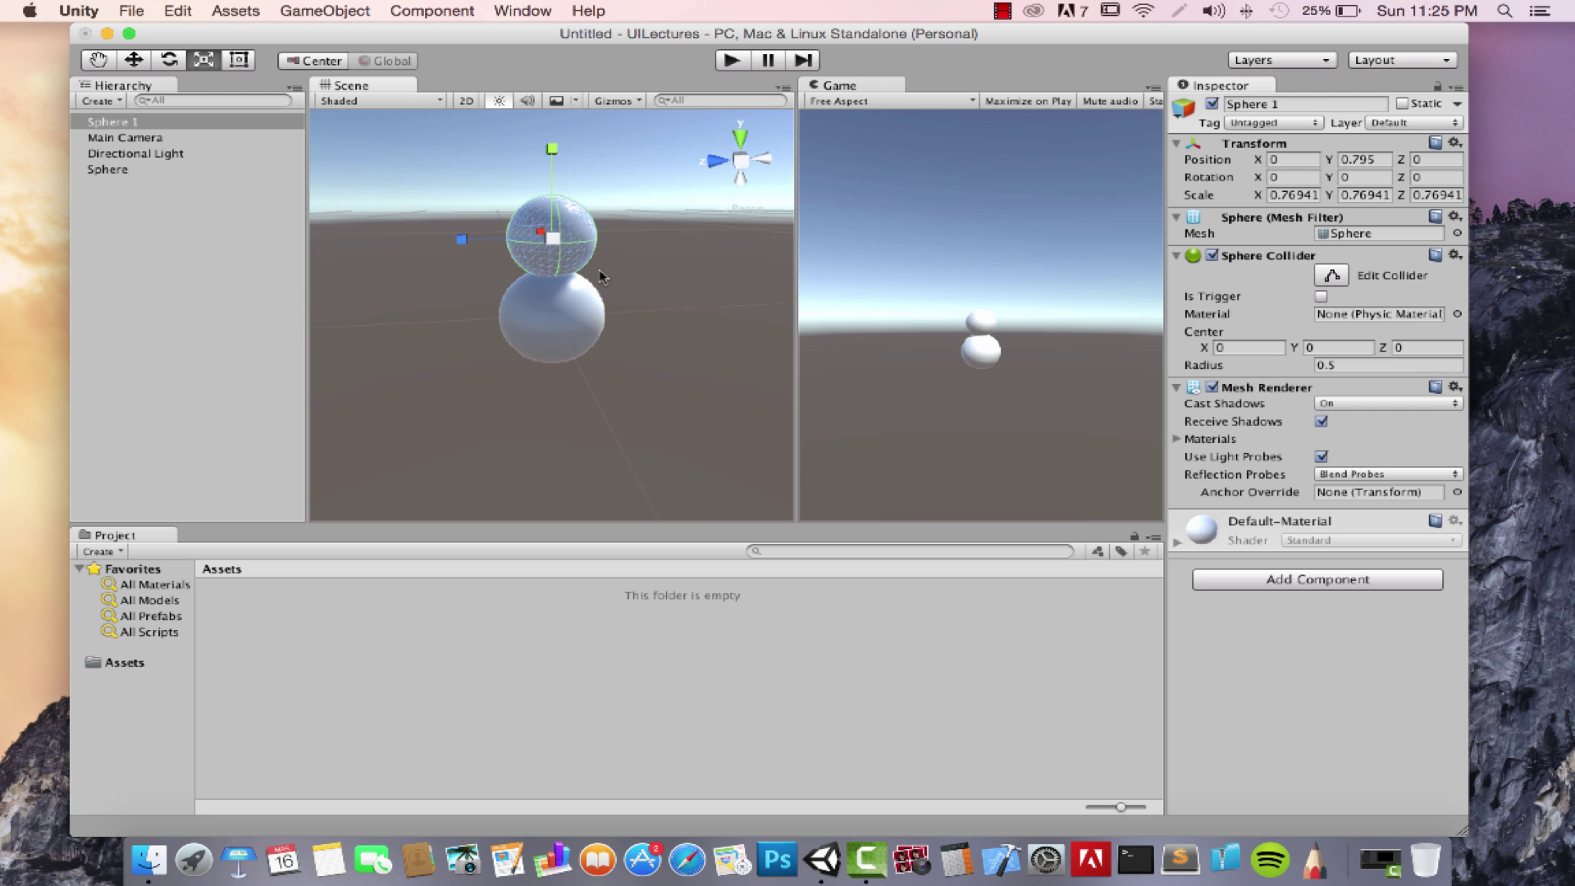
key("super+d")
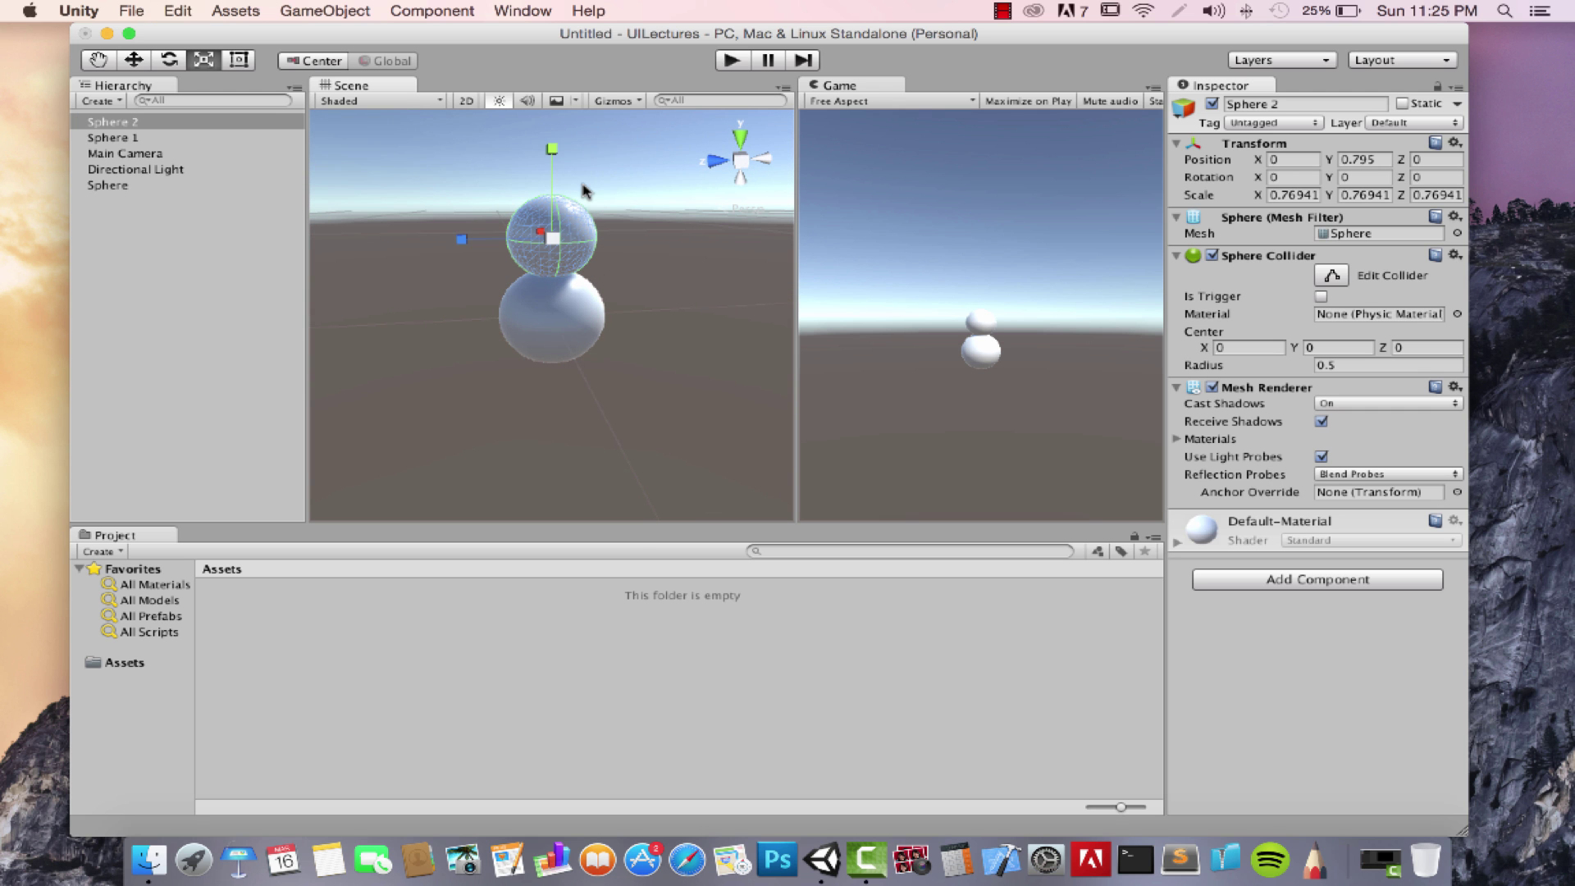
key("w")
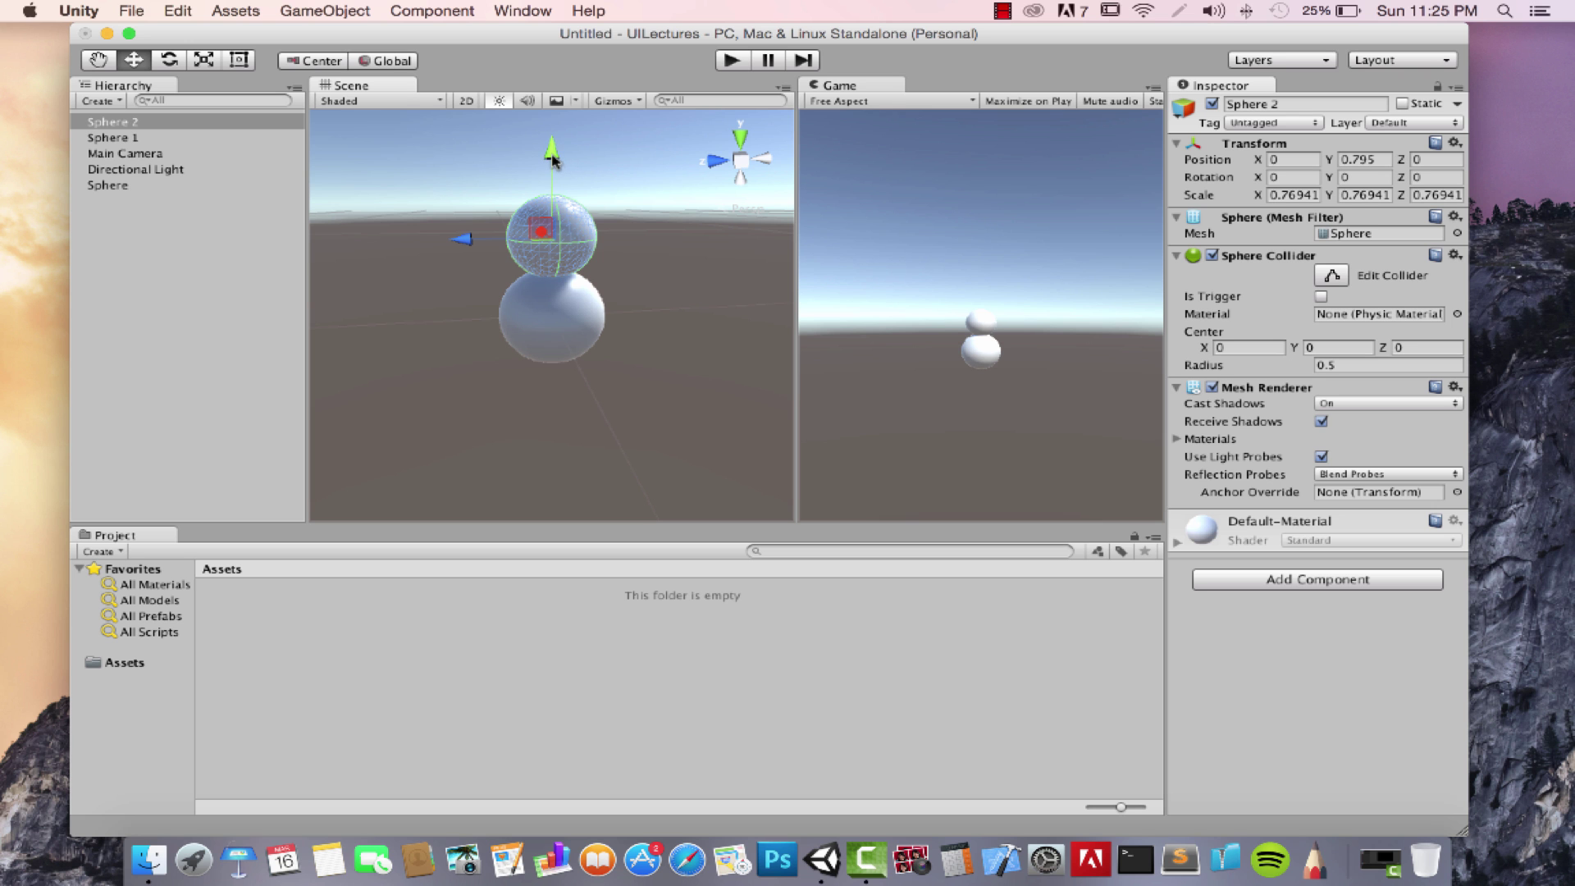
left_click_drag(553, 158, 552, 55)
- Scale the top sphere down uniformly to about 0.44, lower it onto the middle sphere, and deselect it
key("r")
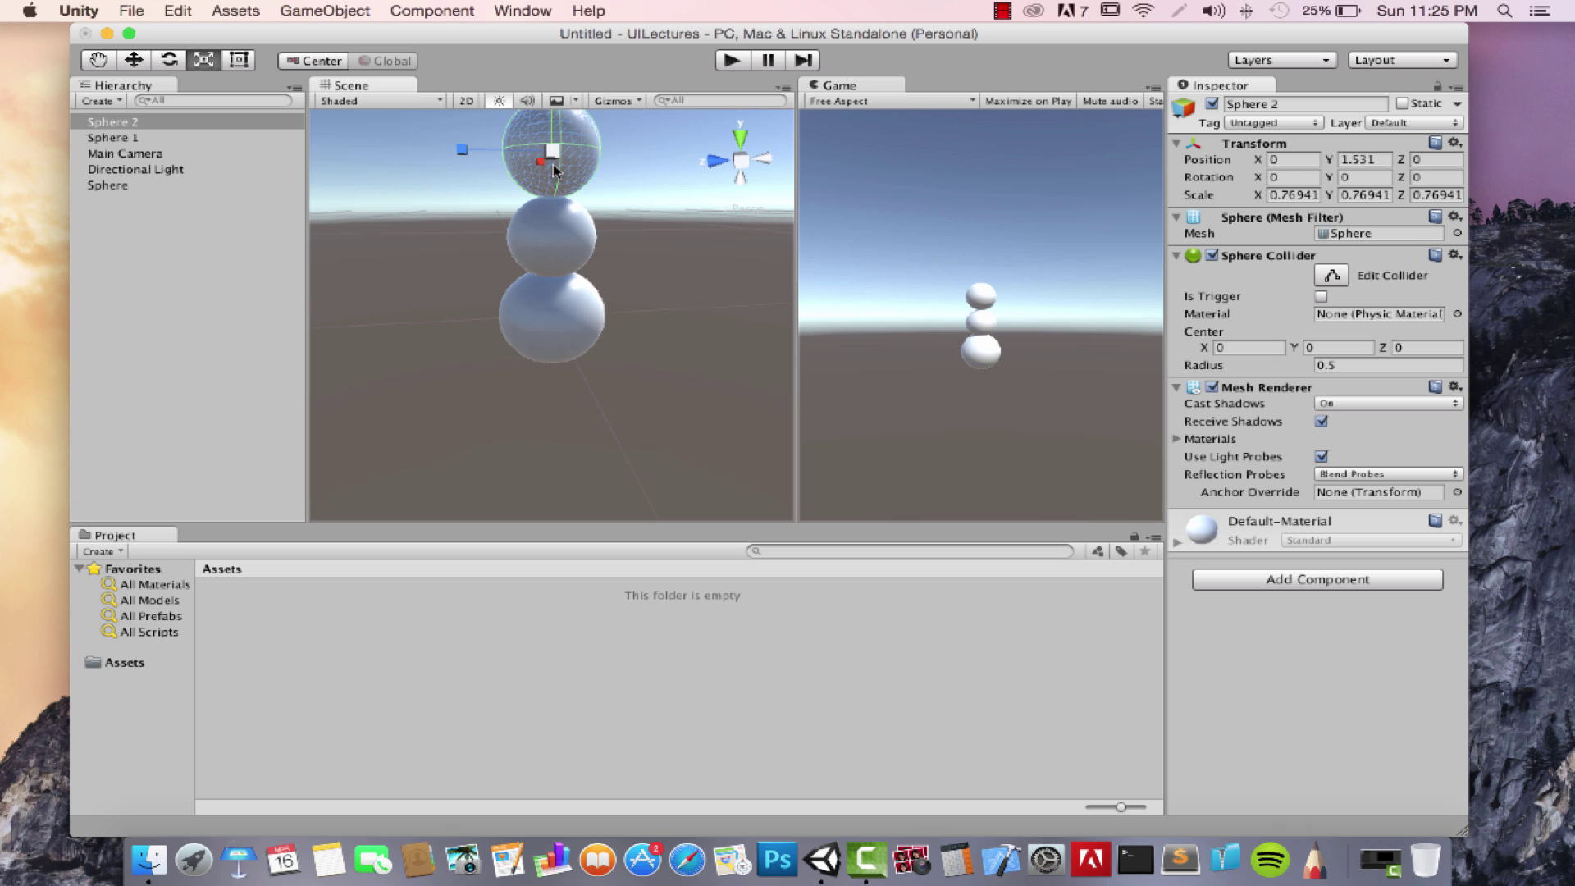
left_click_drag(552, 154, 553, 228)
key("w")
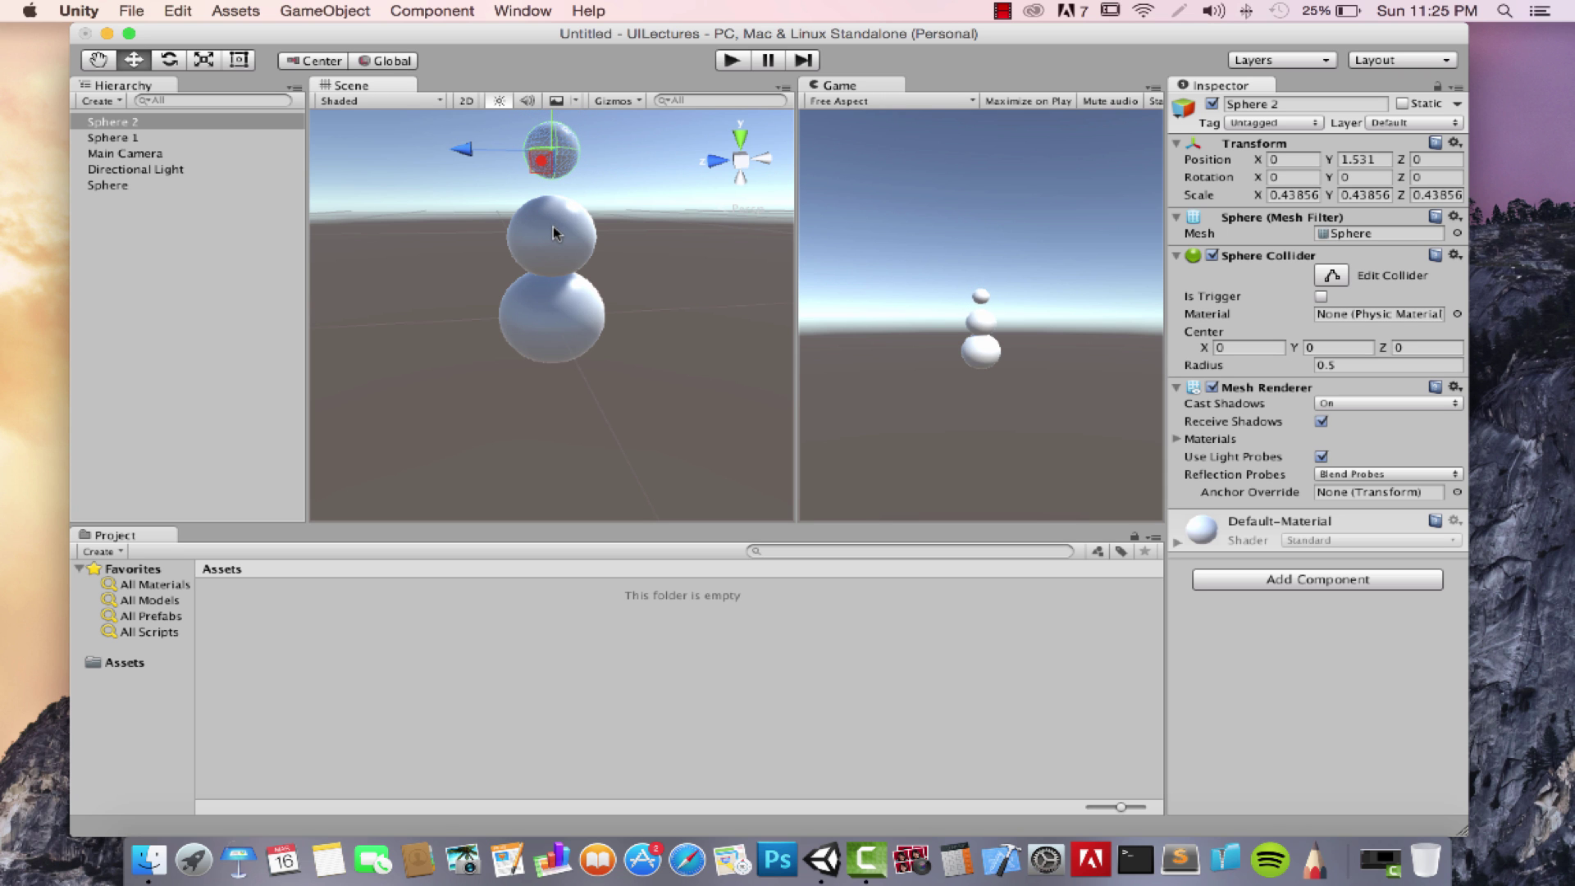
left_click_drag(553, 123, 554, 144)
left_click(611, 194)
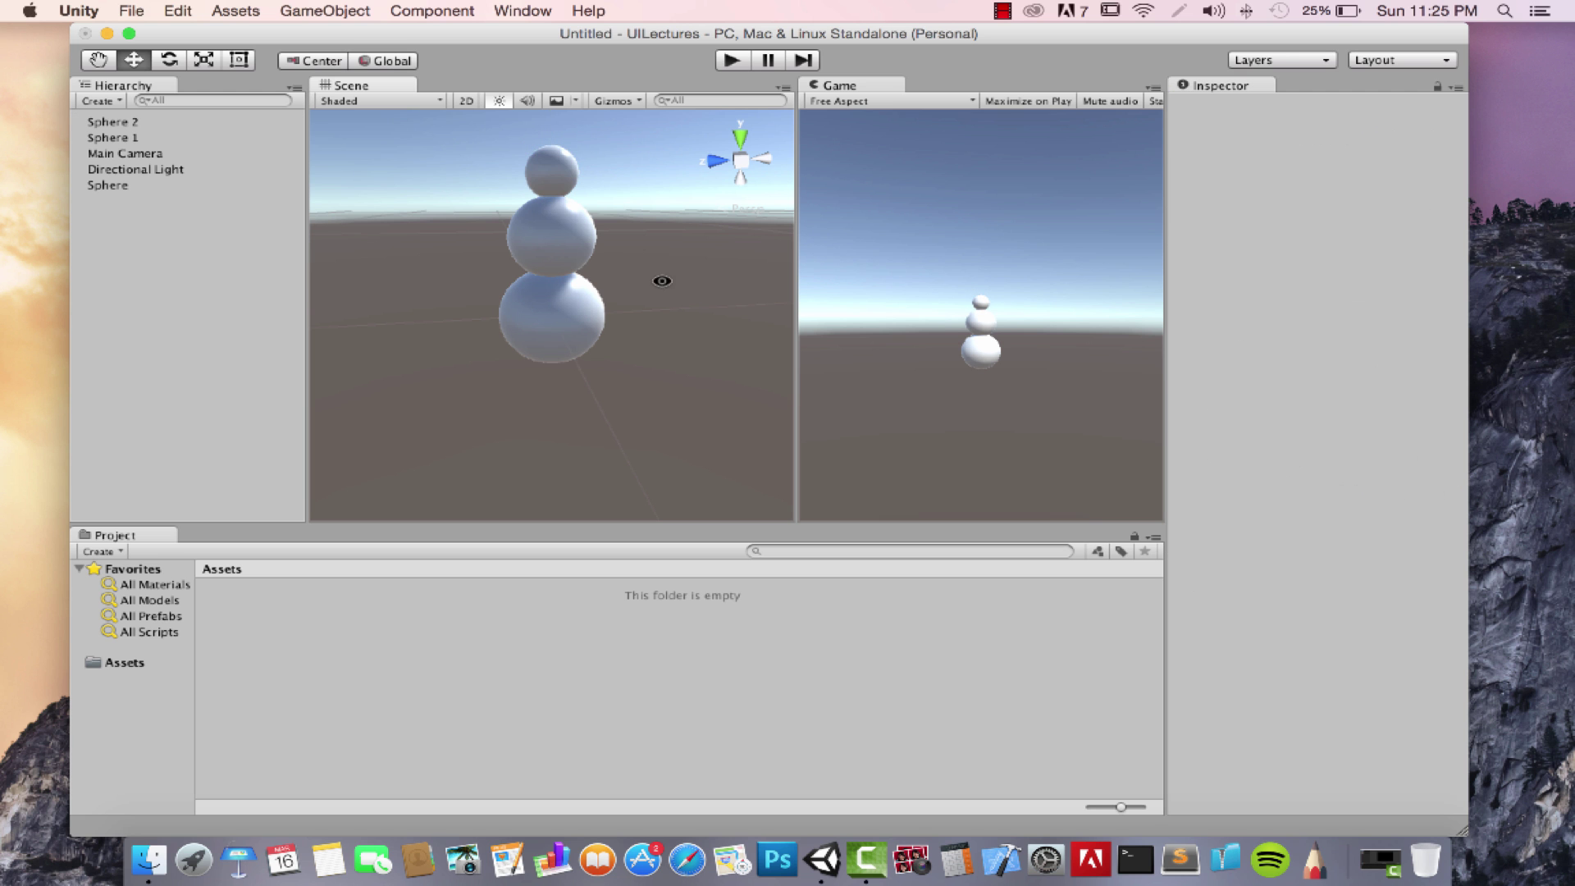
left_click_drag(646, 278, 547, 211, "alt")
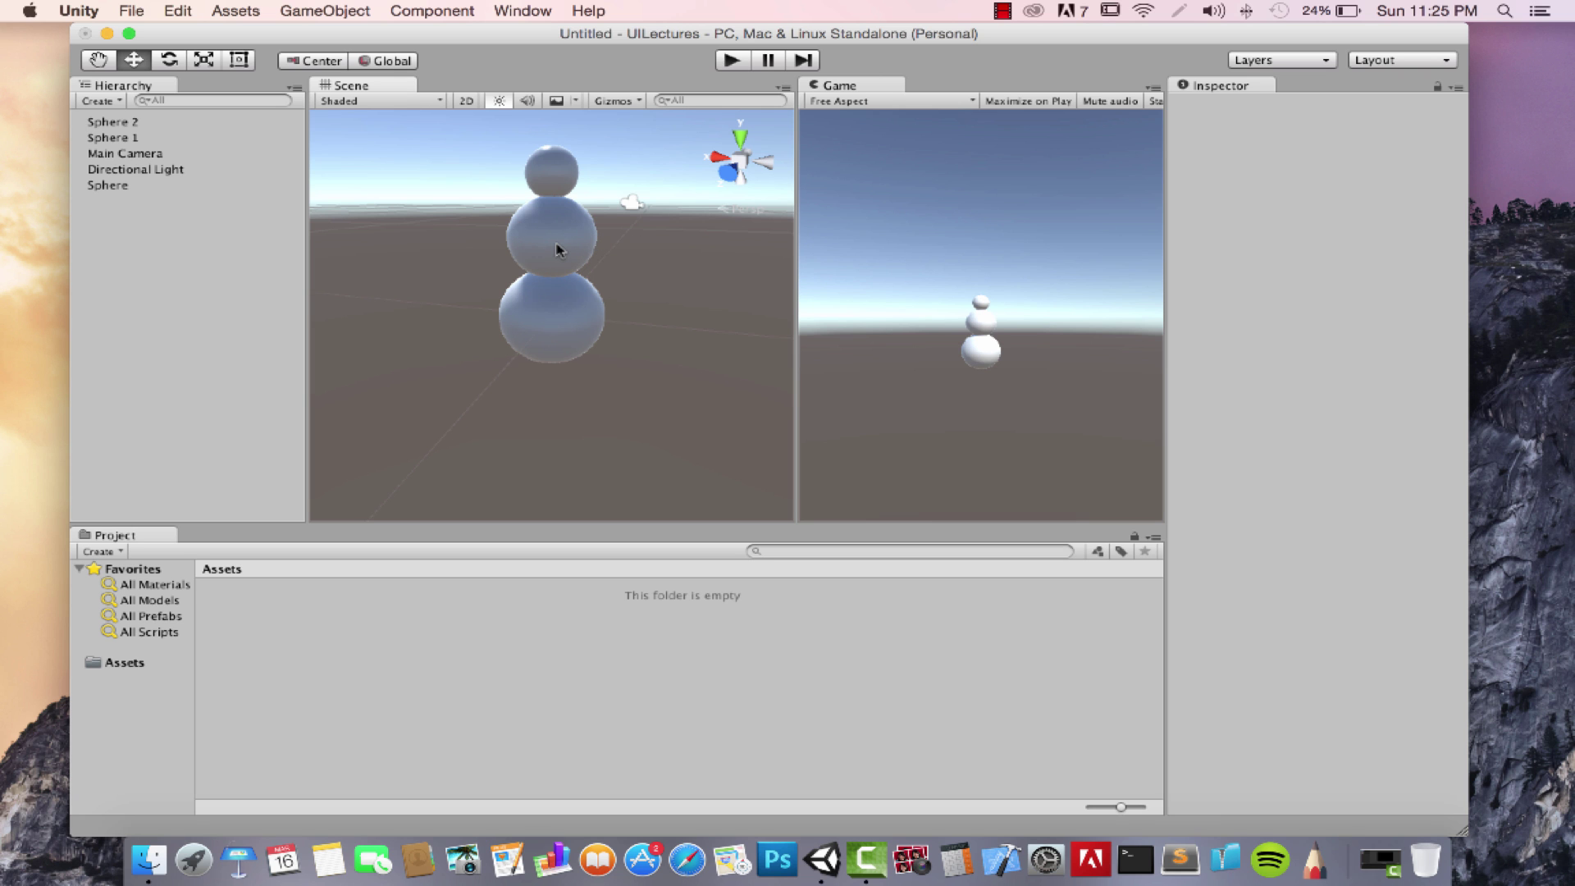
- Add a Capsule 3D object to the scene
left_click(341, 11)
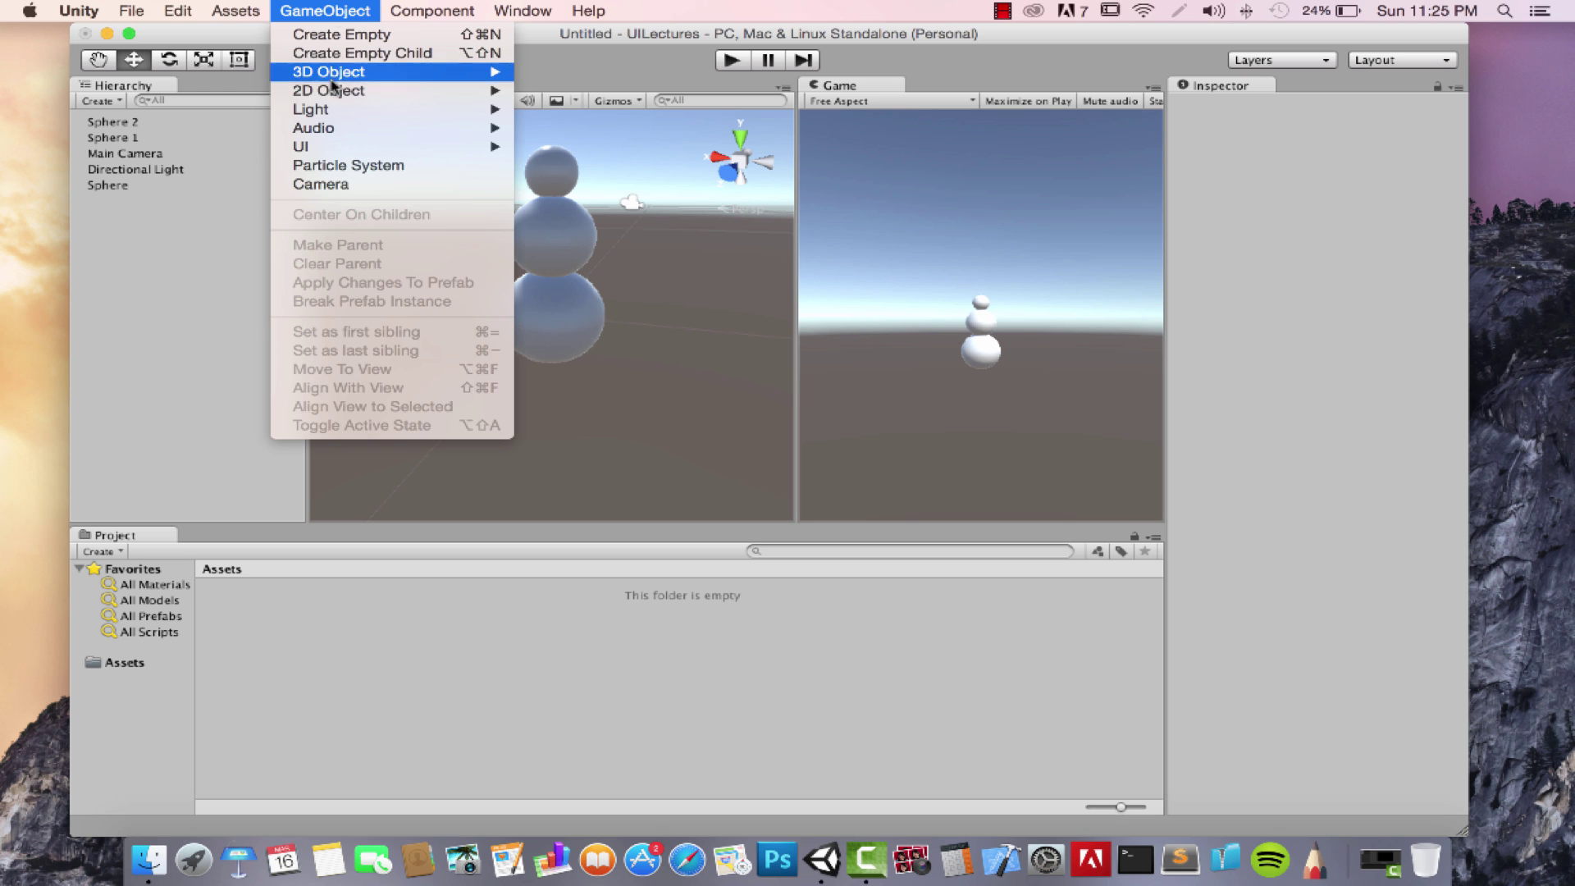
mouse_move(335, 74)
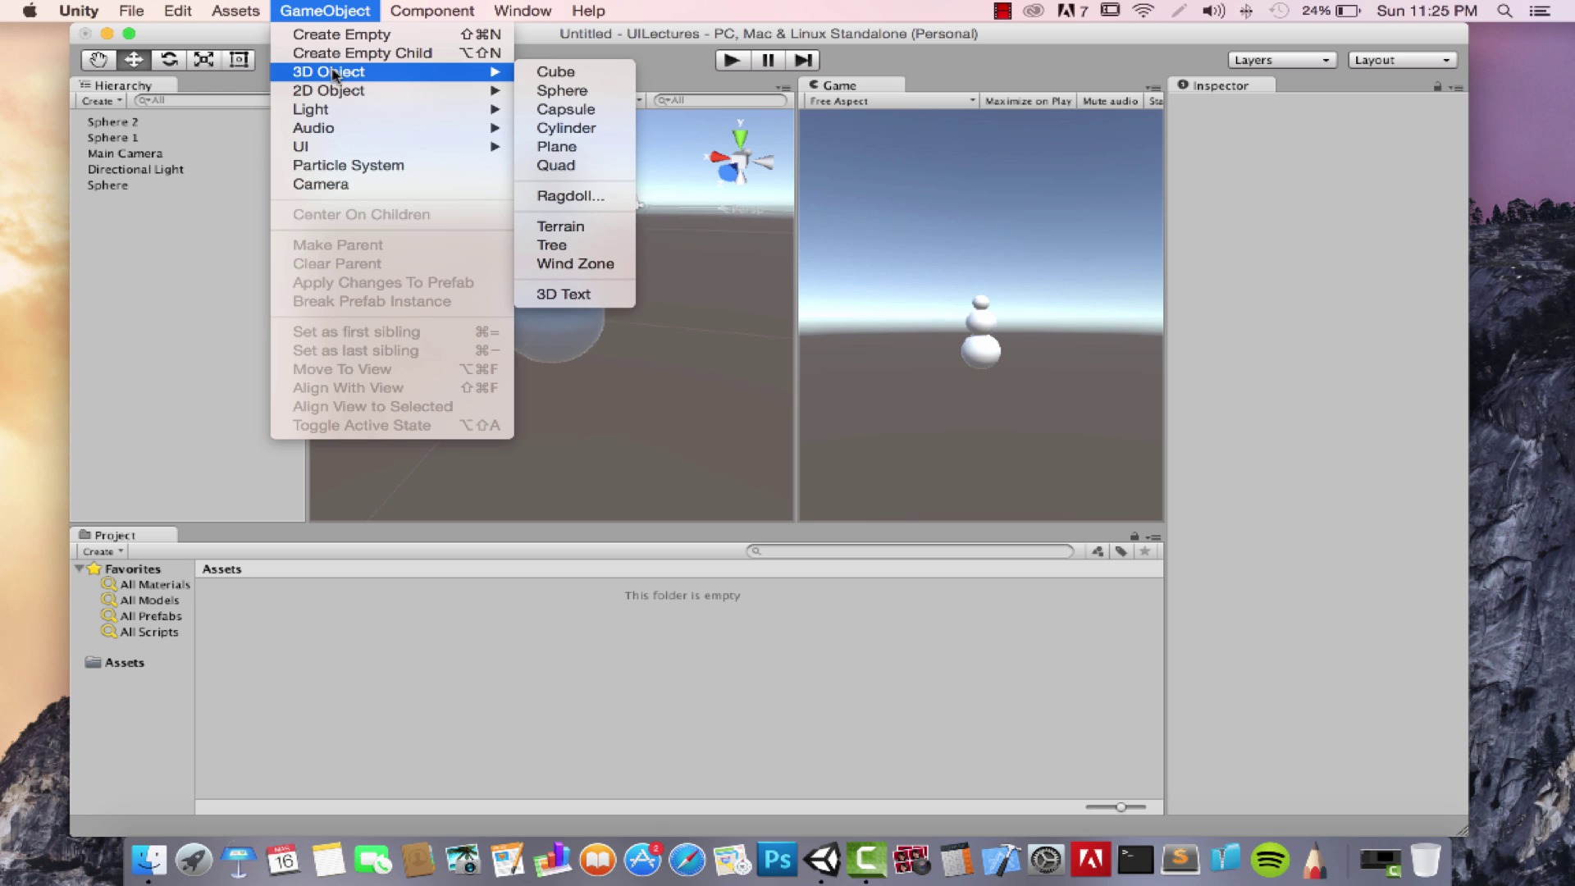
left_click(590, 112)
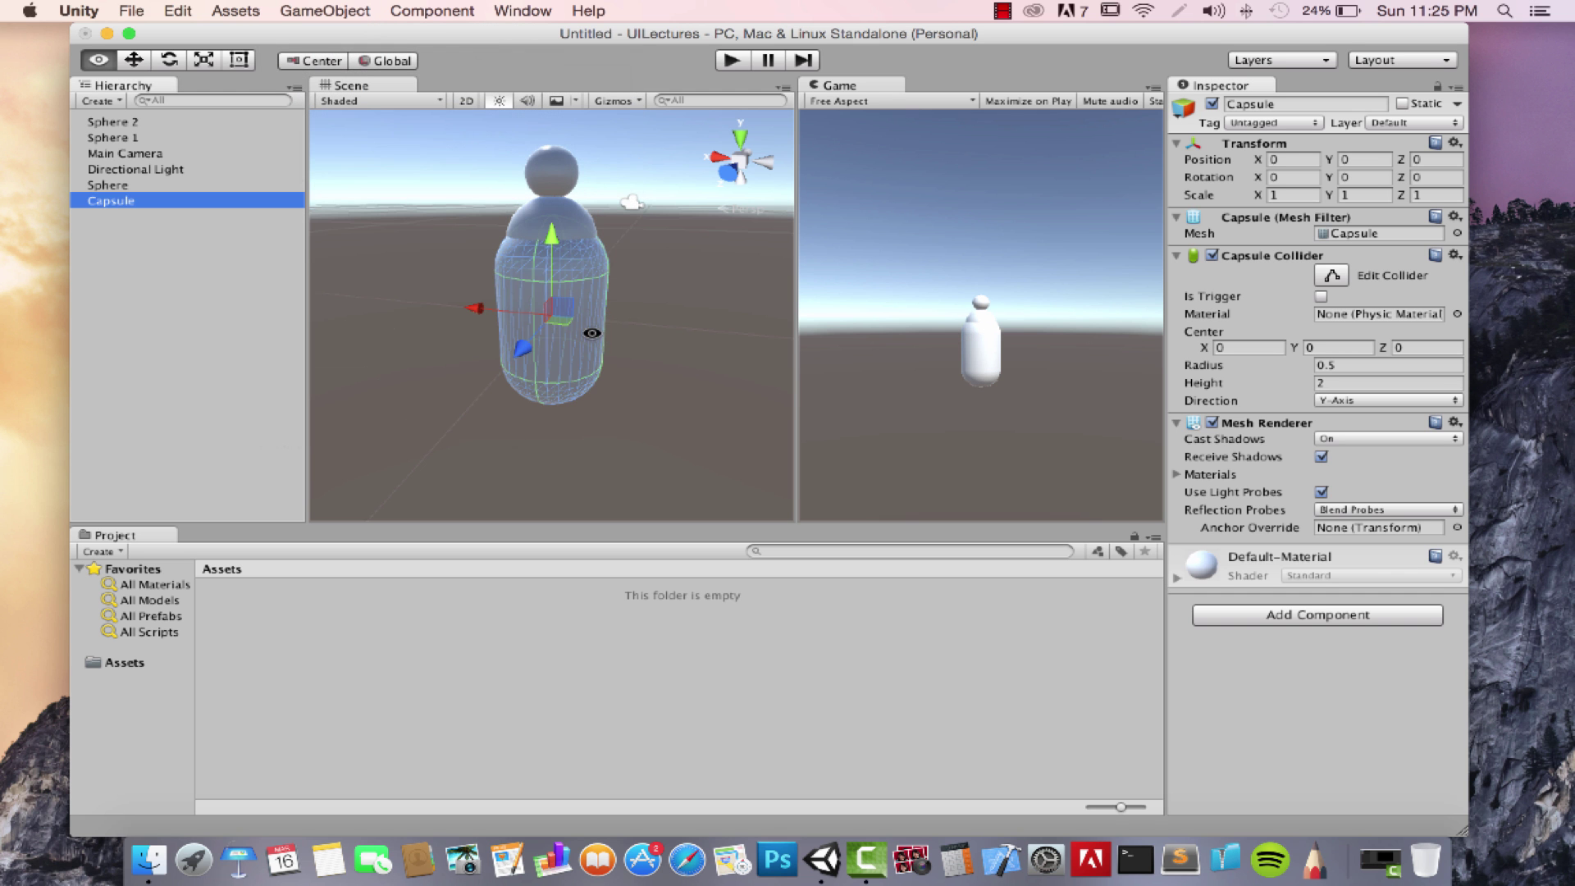
left_click_drag(596, 332, 632, 344, "alt")
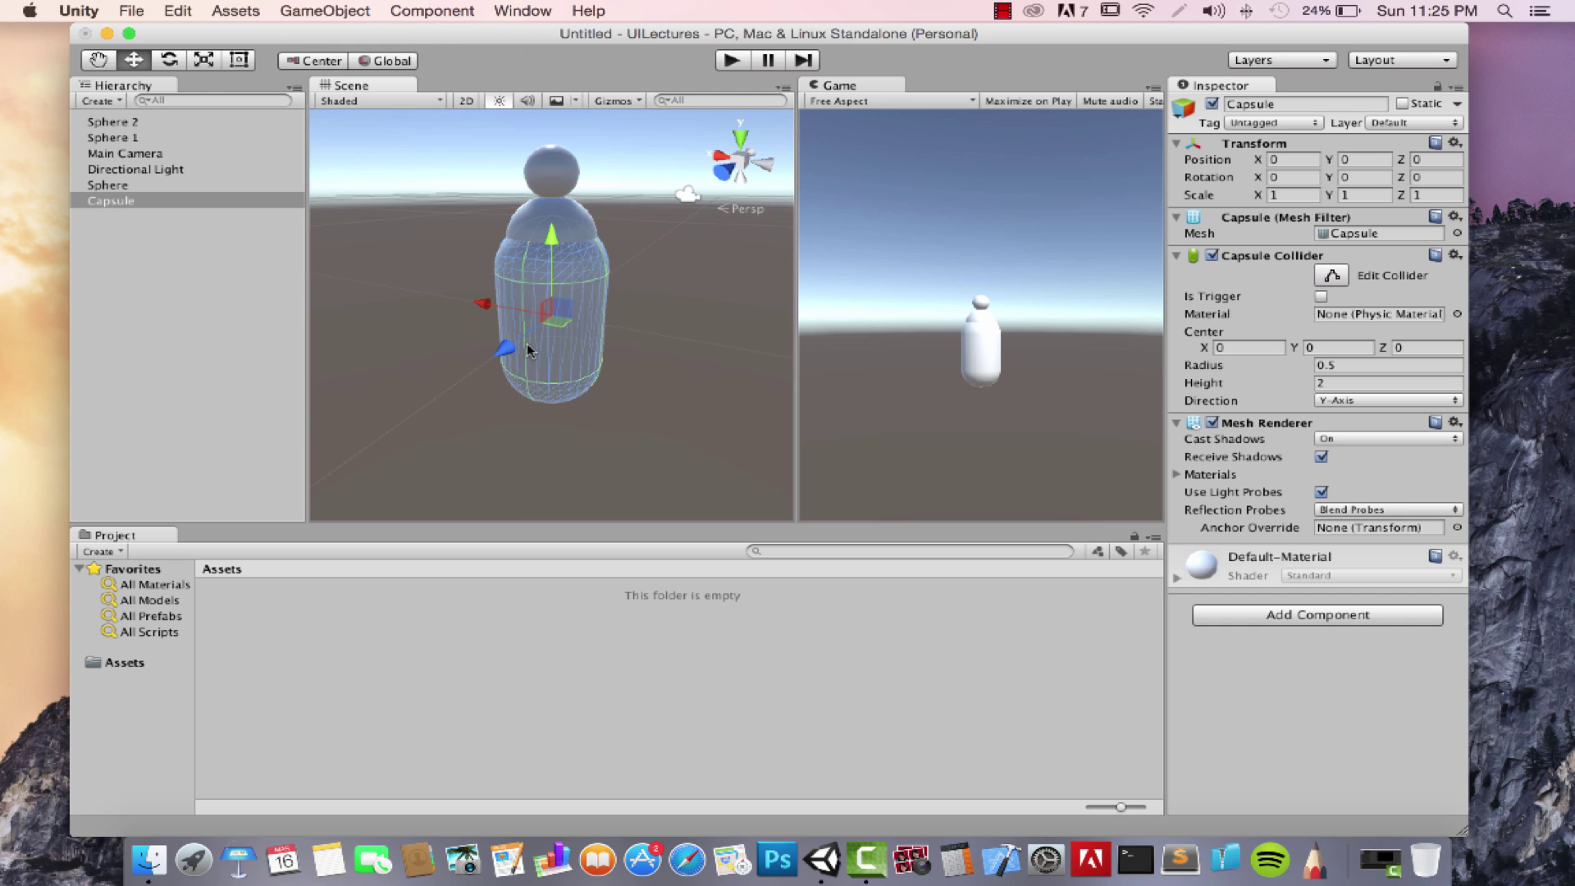
- Scale the capsule down uniformly to about 0.105 and move it beside the snowman to about X -0.79
left_click(203, 60)
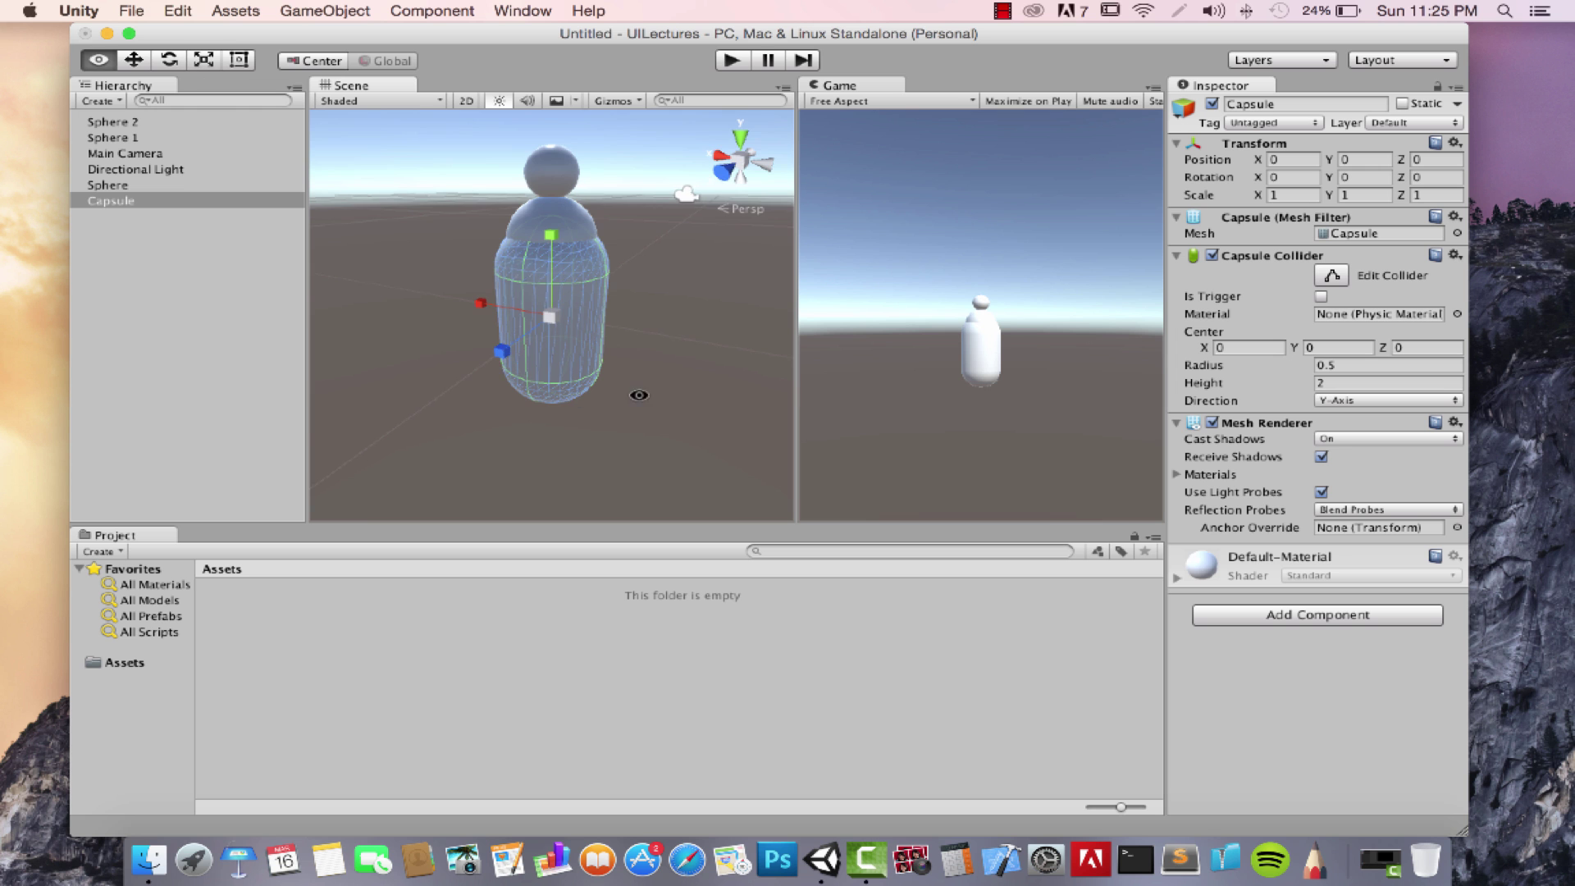
left_click_drag(636, 393, 552, 410, "alt")
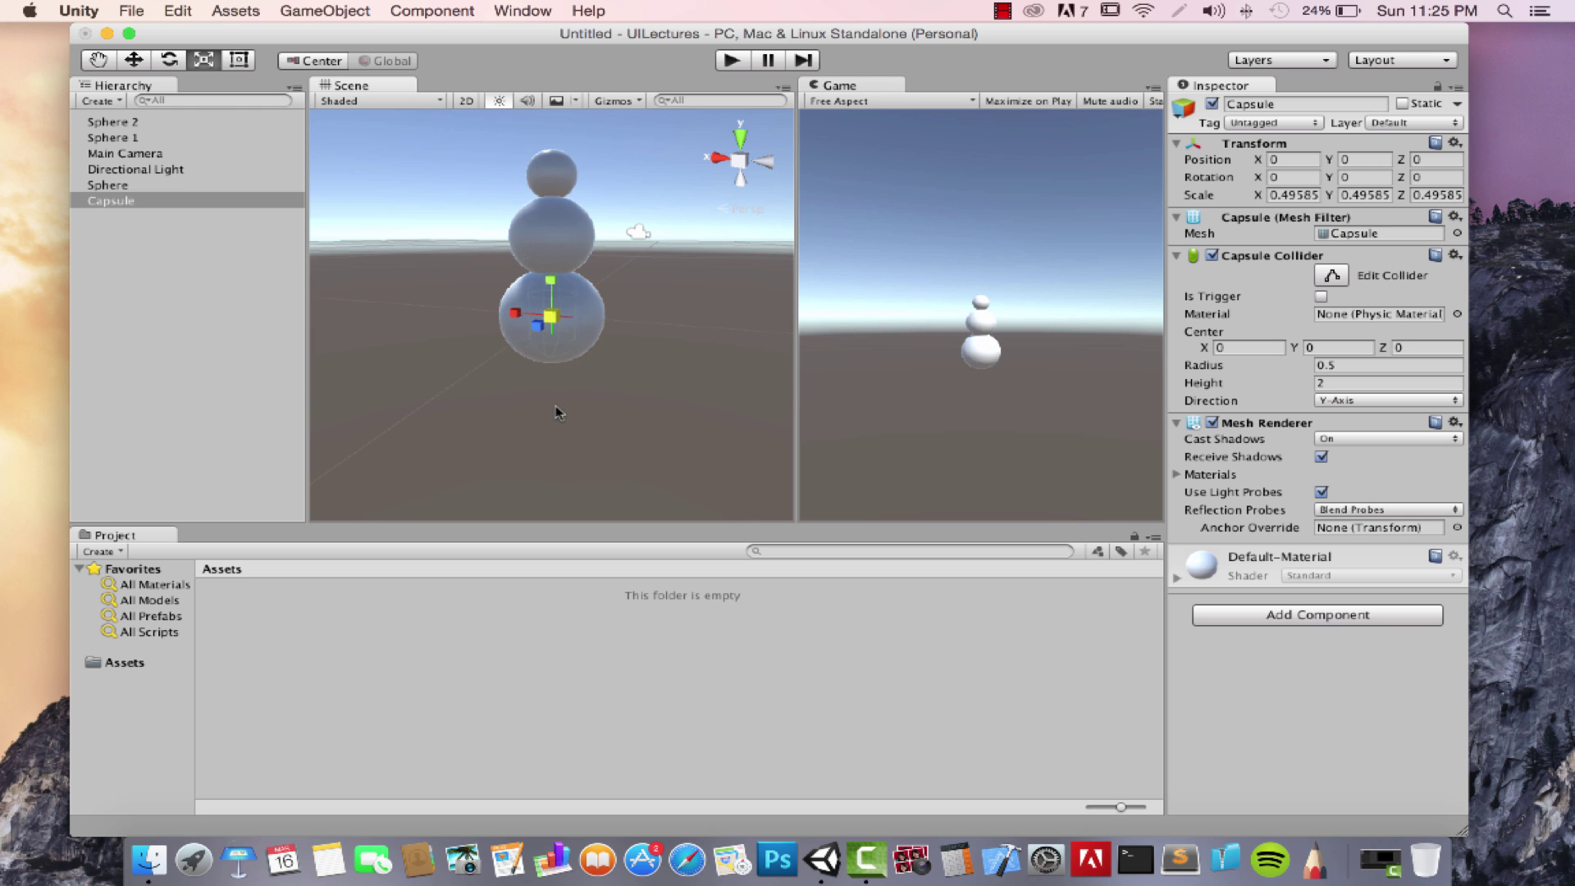
key("w")
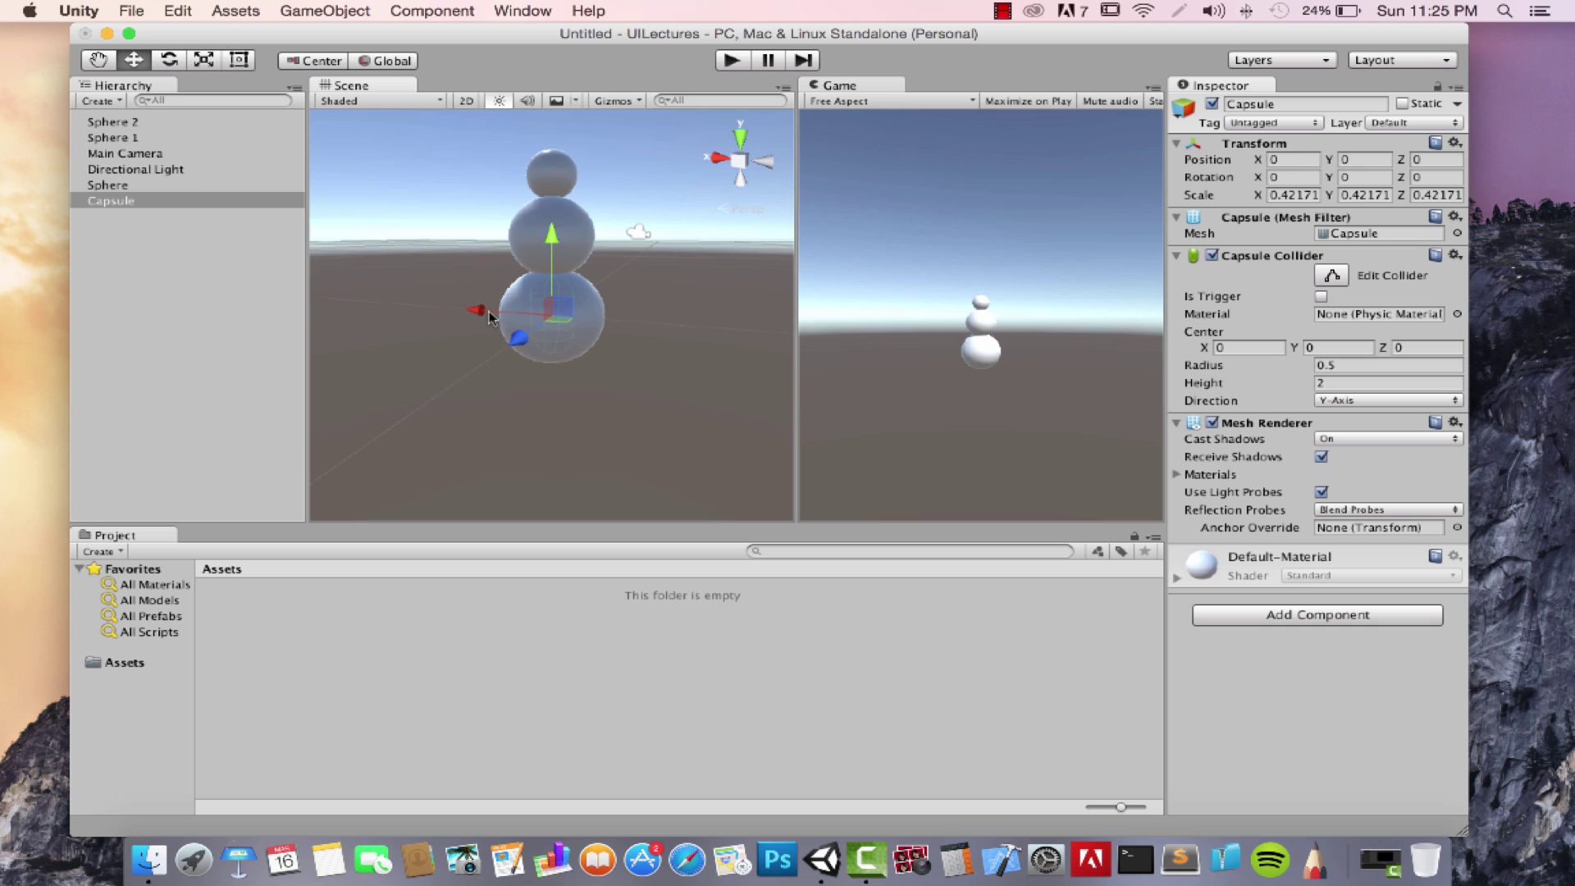
left_click_drag(489, 318, 641, 246)
key("r")
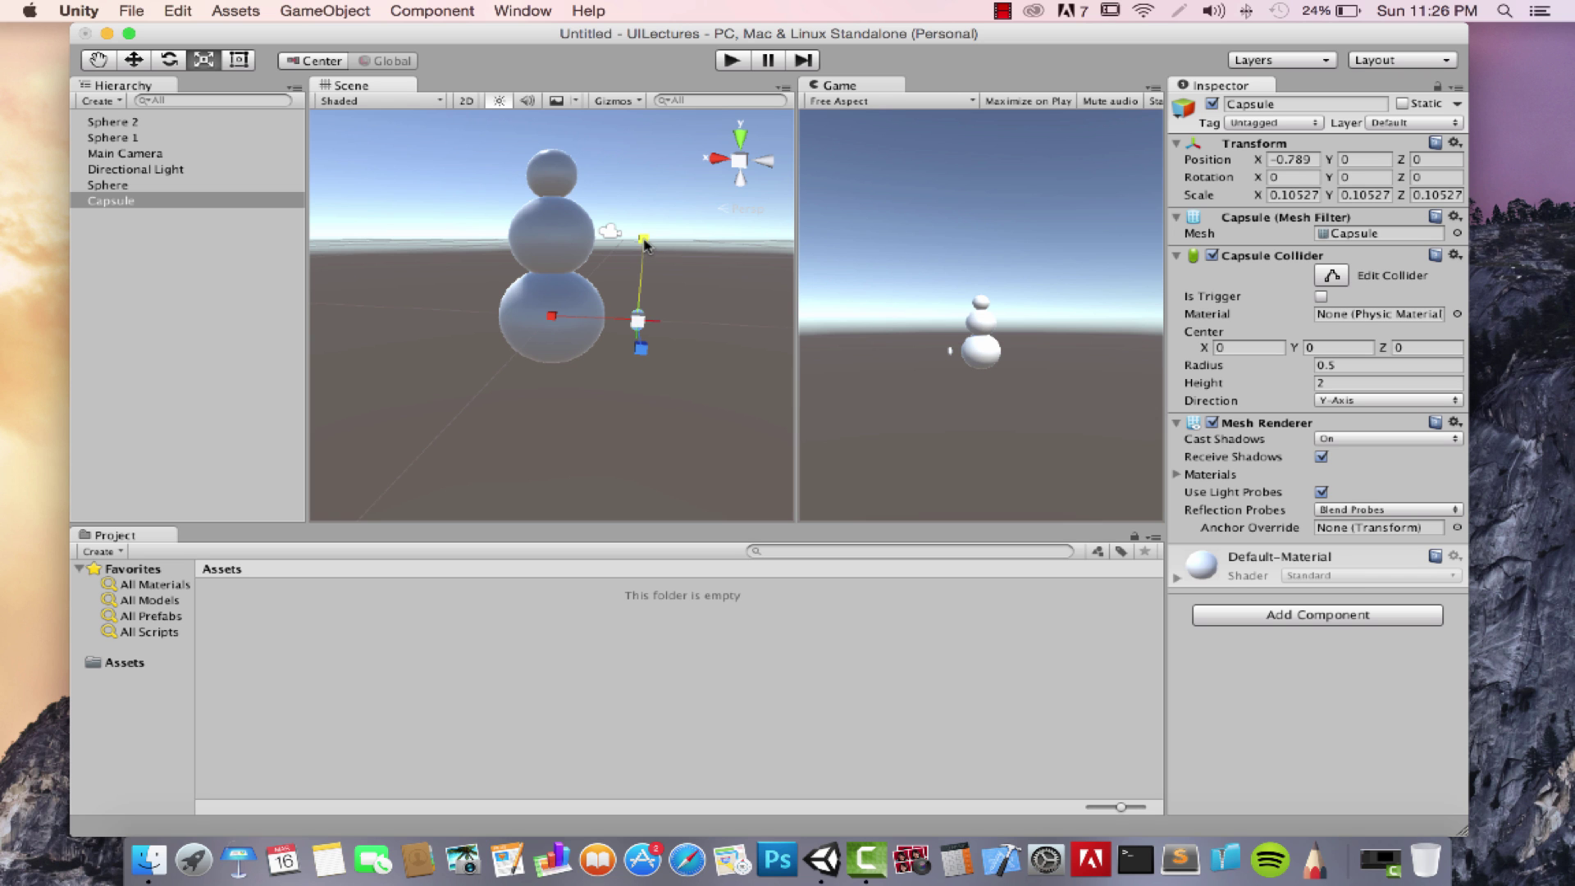
- Stretch the capsule along its Y axis to a scale of about 0.36 with the Scale tool
left_click_drag(644, 243, 648, 248)
left_click_drag(645, 230, 648, 71)
left_click_drag(645, 236, 646, 202)
left_click(703, 286)
left_click_drag(703, 286, 662, 333, "alt")
- Raise the capsule to about Y 0.51 and rotate it around Z to about -27 degrees
left_click(637, 320)
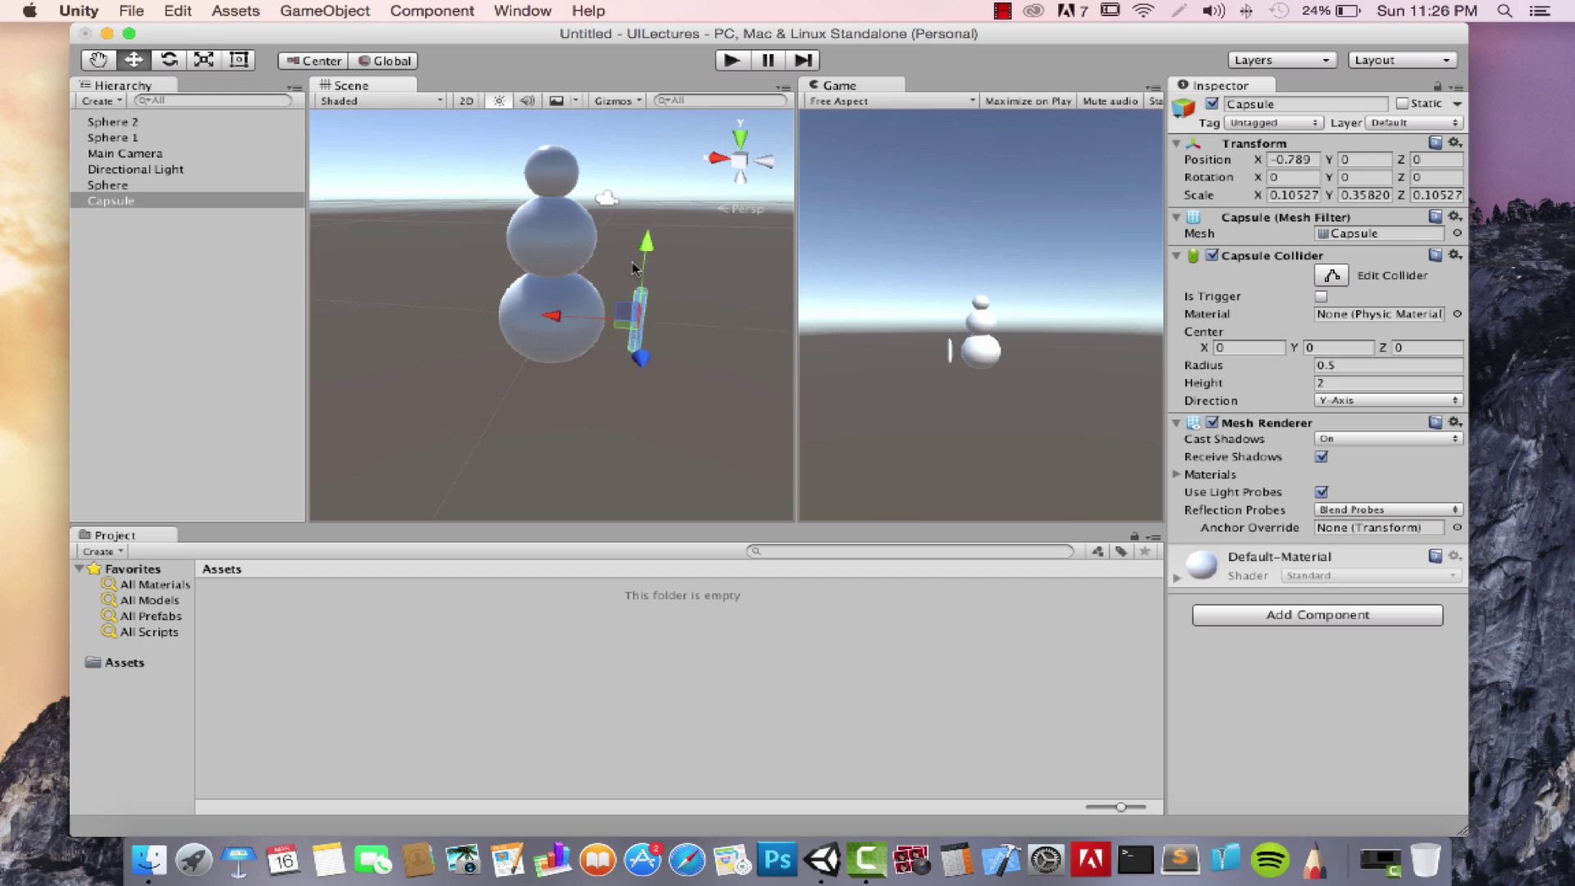
left_click_drag(648, 246, 642, 223)
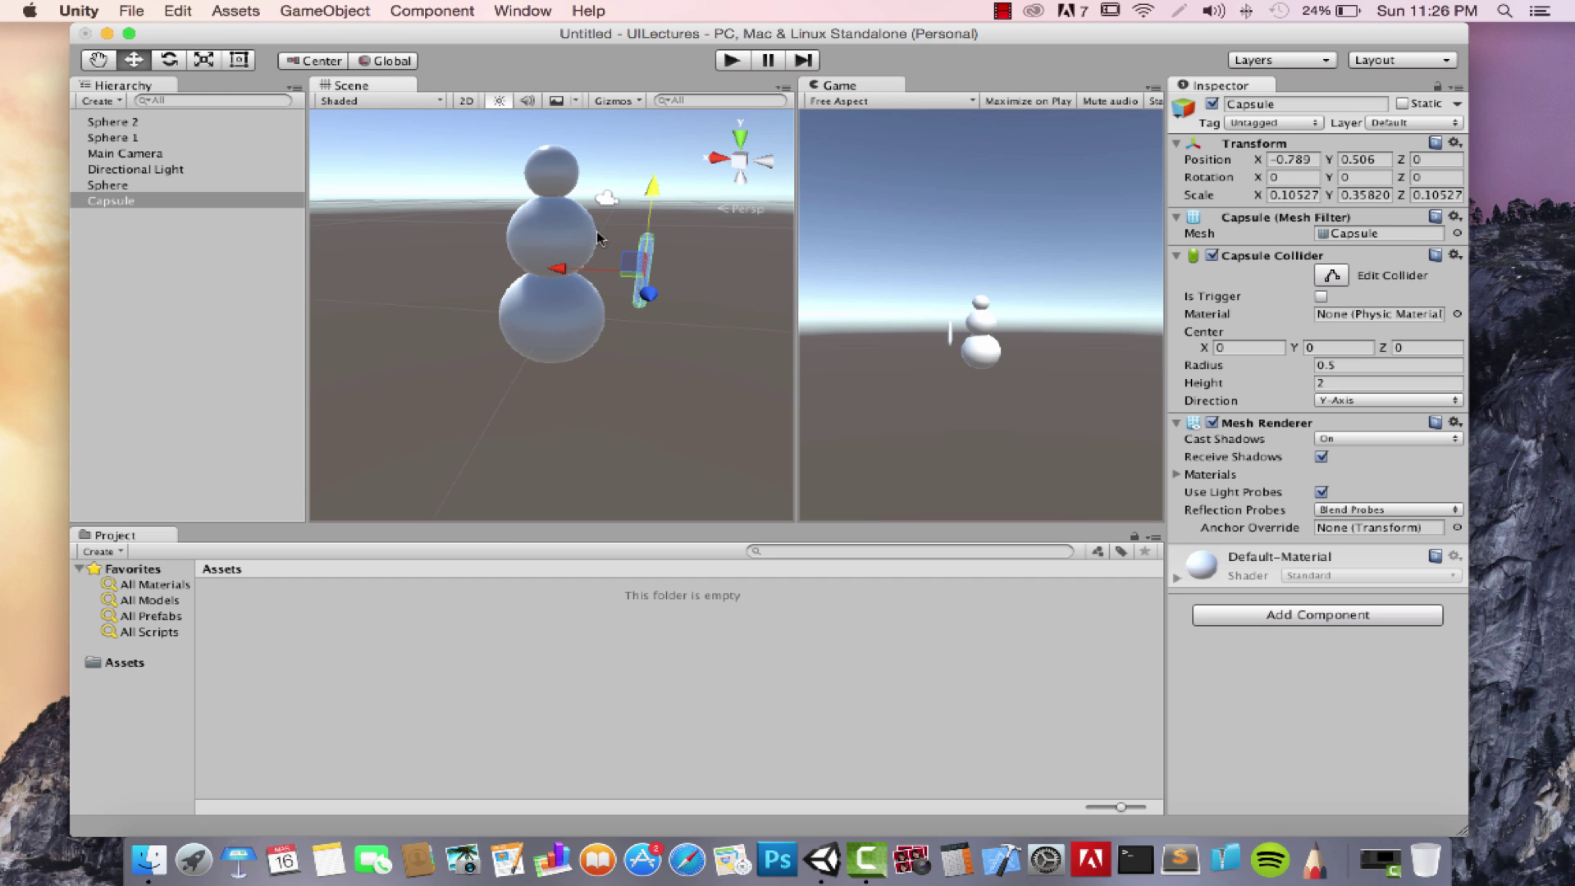
left_click(179, 64)
left_click_drag(721, 236, 610, 353, "alt")
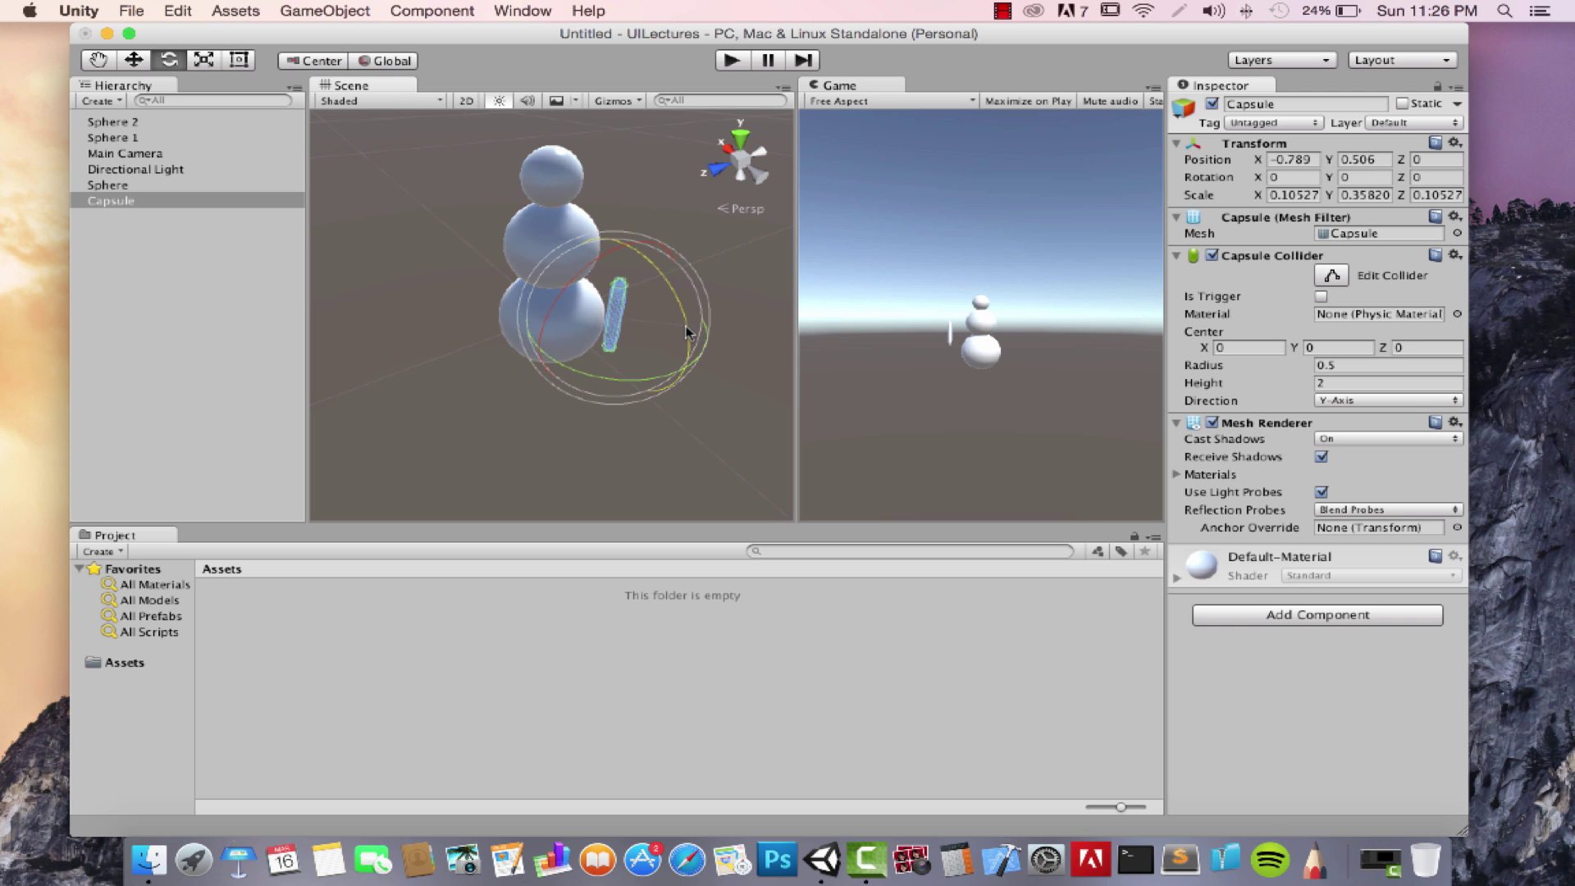
left_click_drag(693, 323, 613, 389)
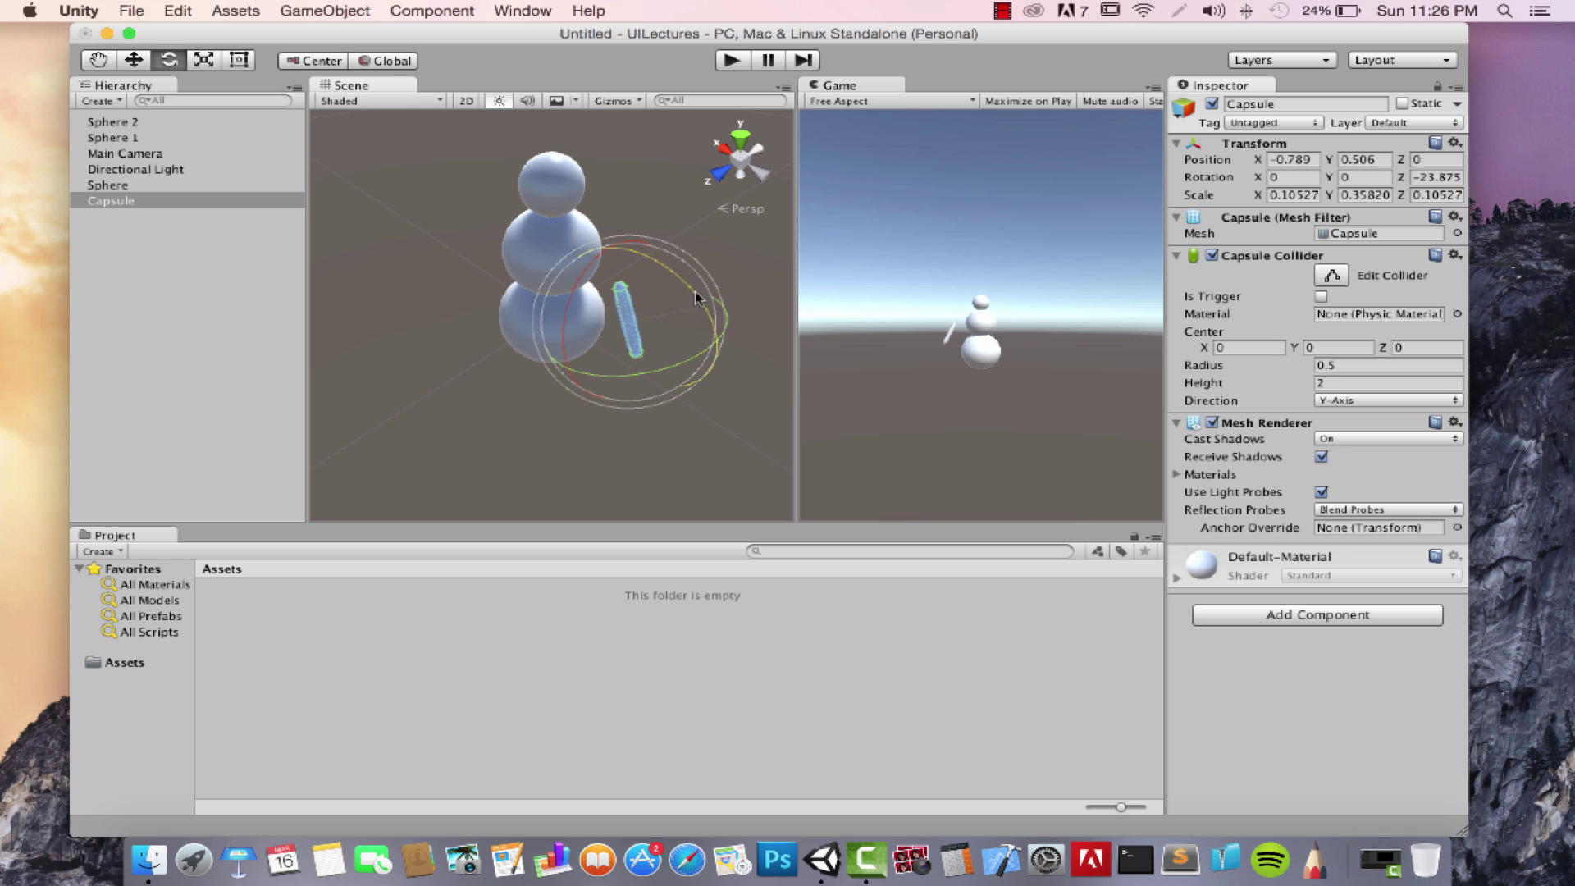
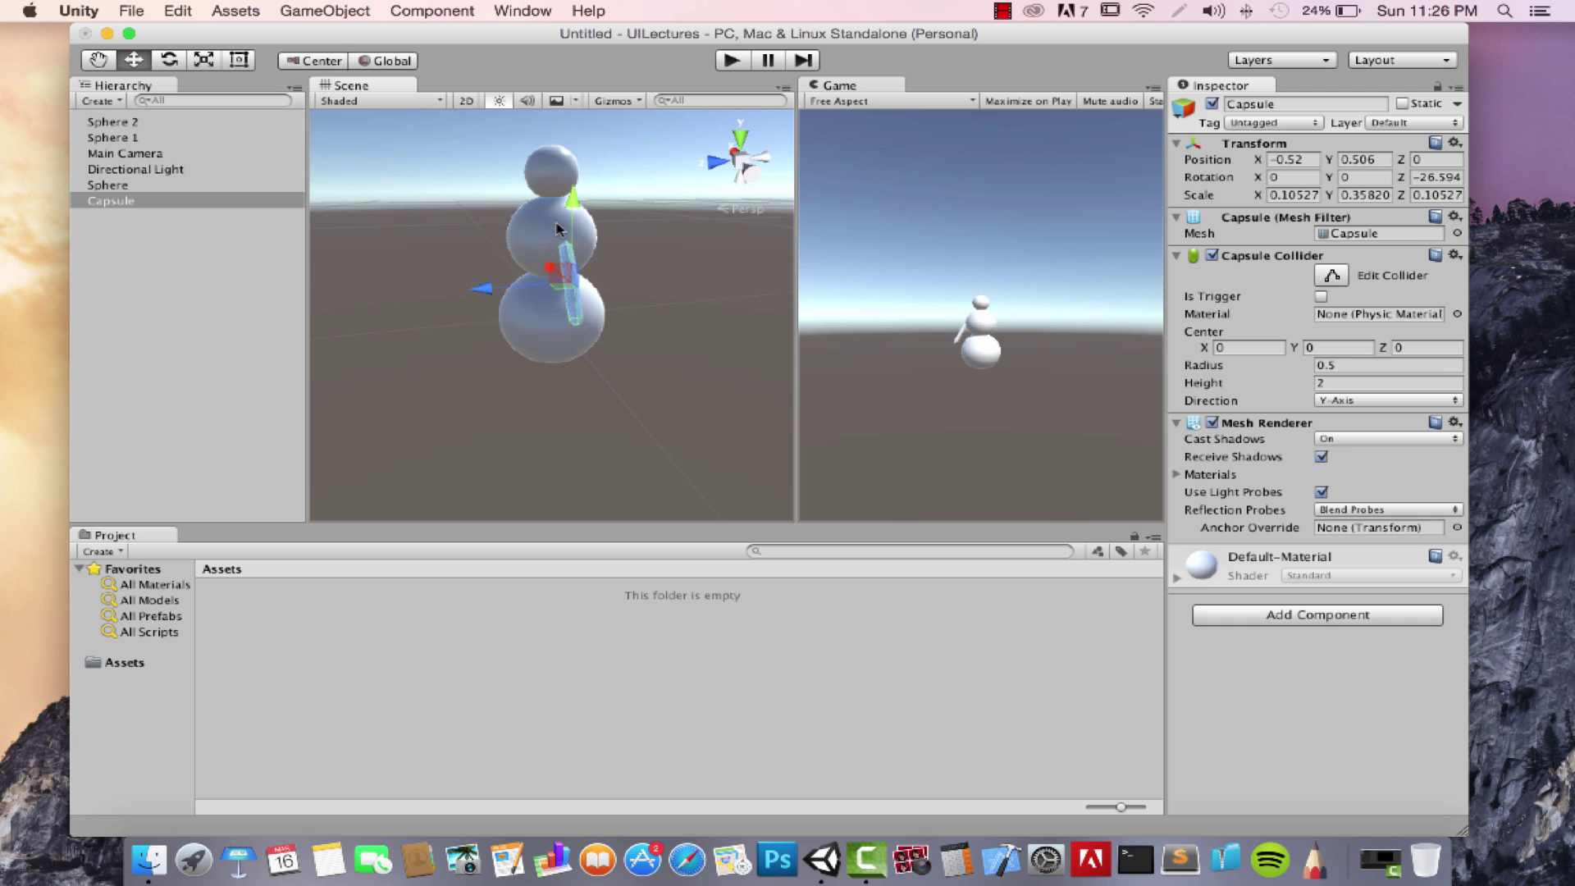
- Move the tilted capsule against the middle sphere as an arm at about X -0.52, Y 0.66, and deselect it
left_click_drag(596, 203, 600, 182)
left_click_drag(631, 241, 609, 296, "alt")
left_click(474, 264)
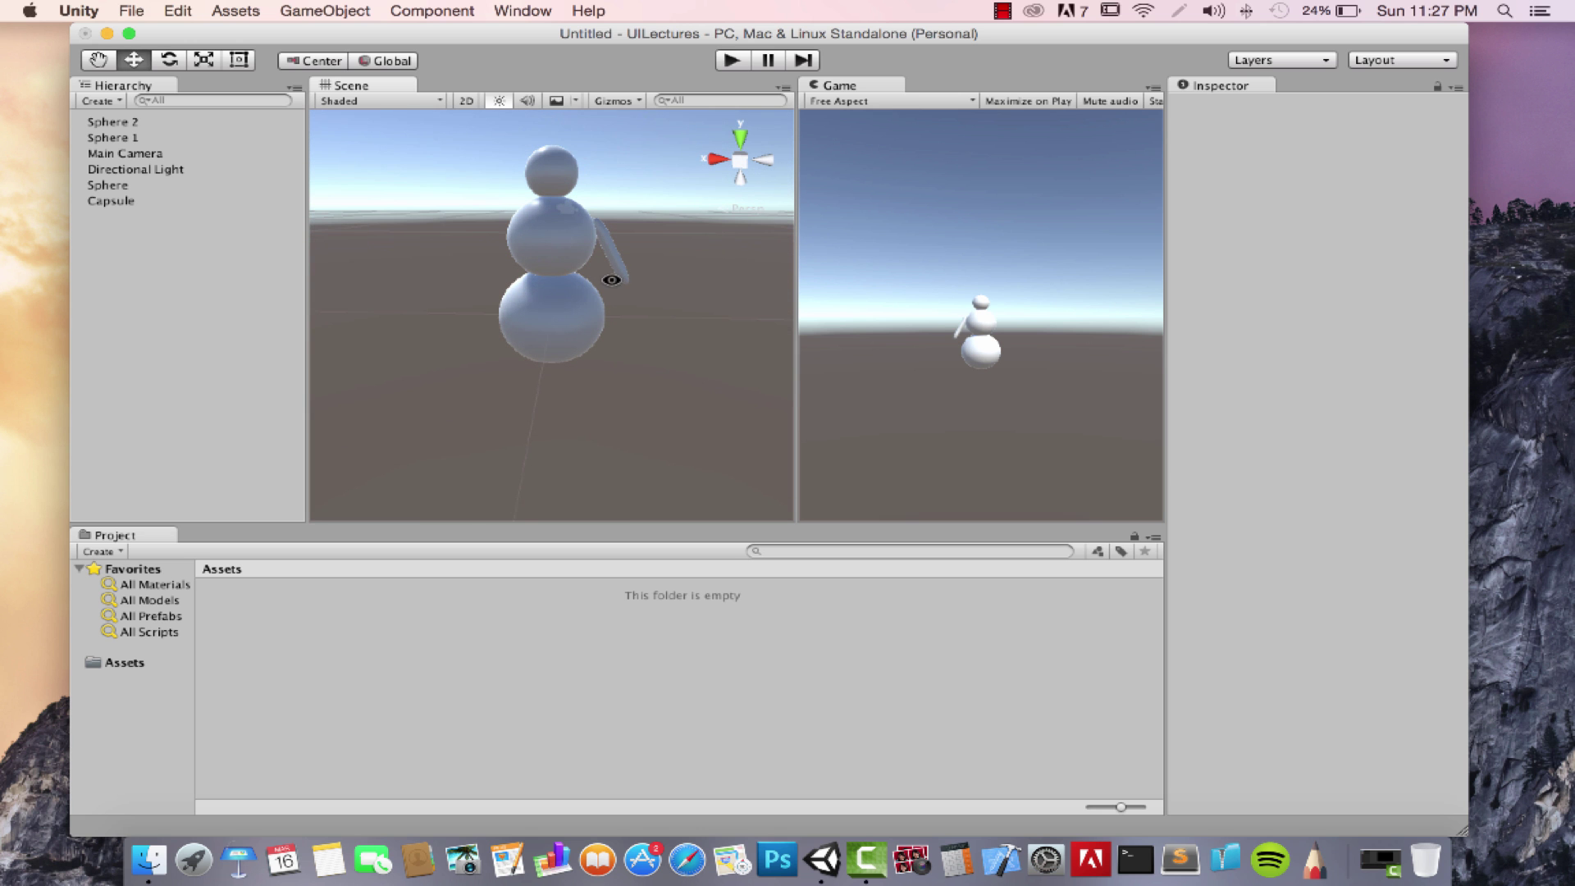
- Duplicate the arm capsule and move the copy to the snowman's other side at about X 0.67
left_click(623, 275)
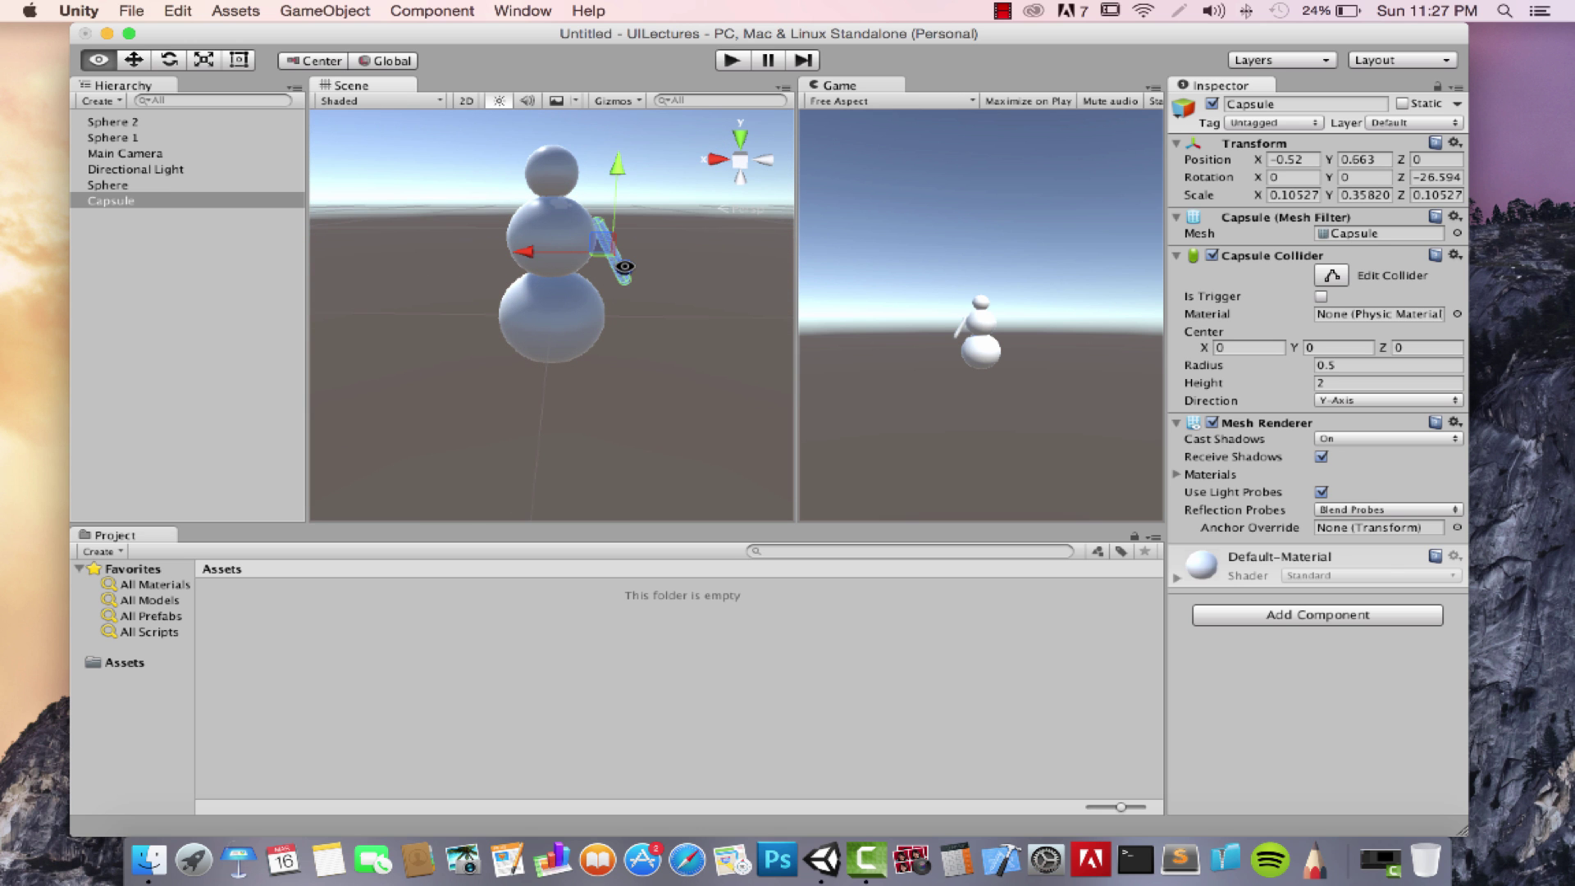
key("super+d")
left_click_drag(527, 258, 472, 265)
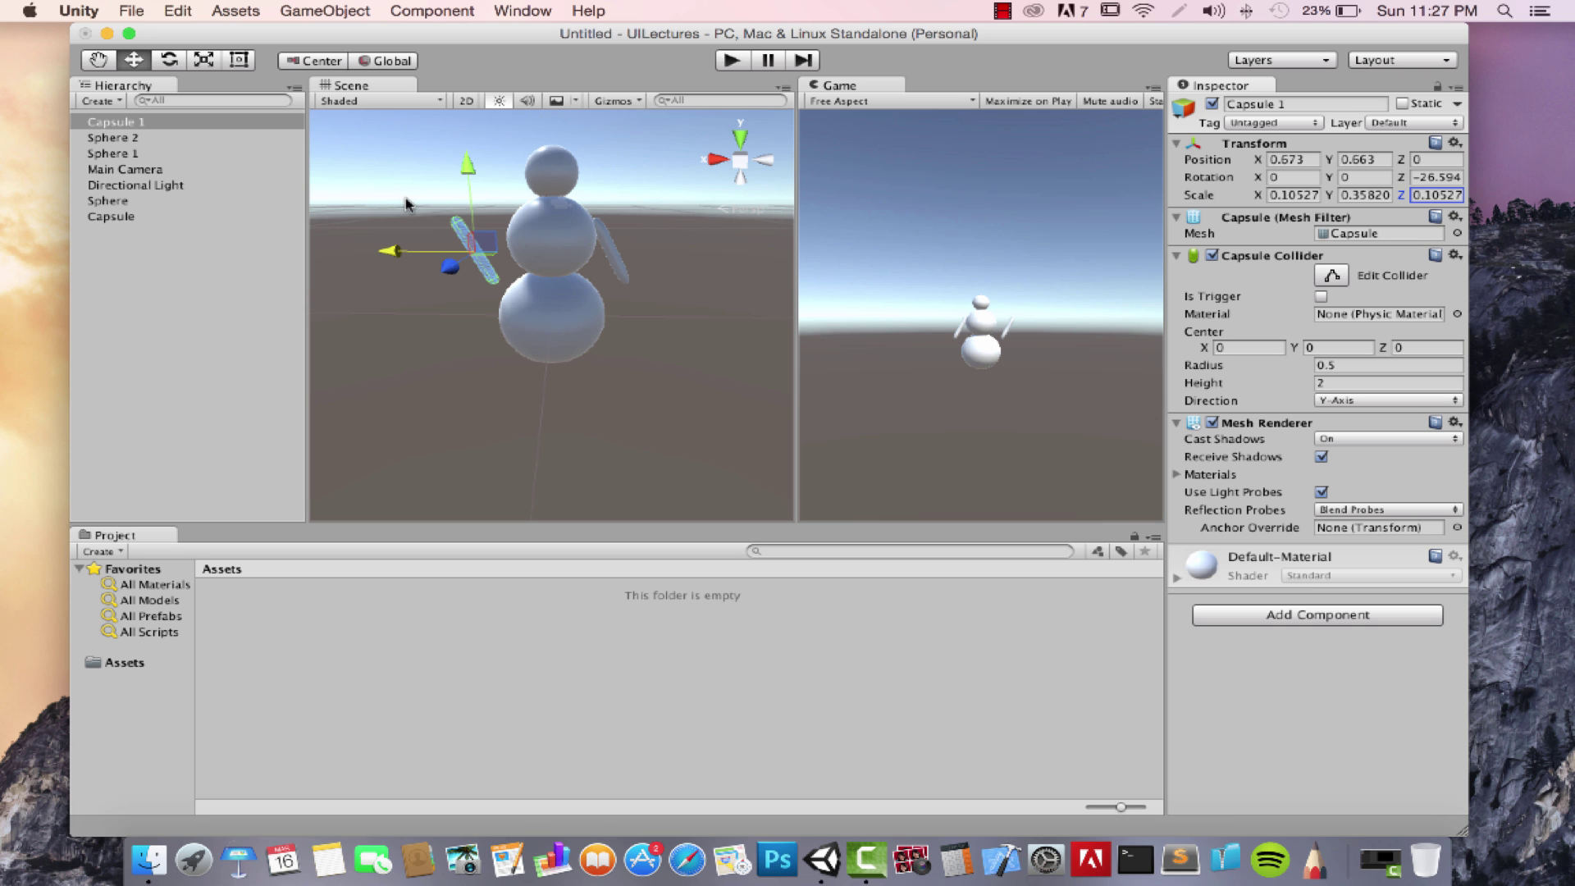
- Turn the copied arm around the Y axis and set its Y rotation to exactly 180
left_click(169, 60)
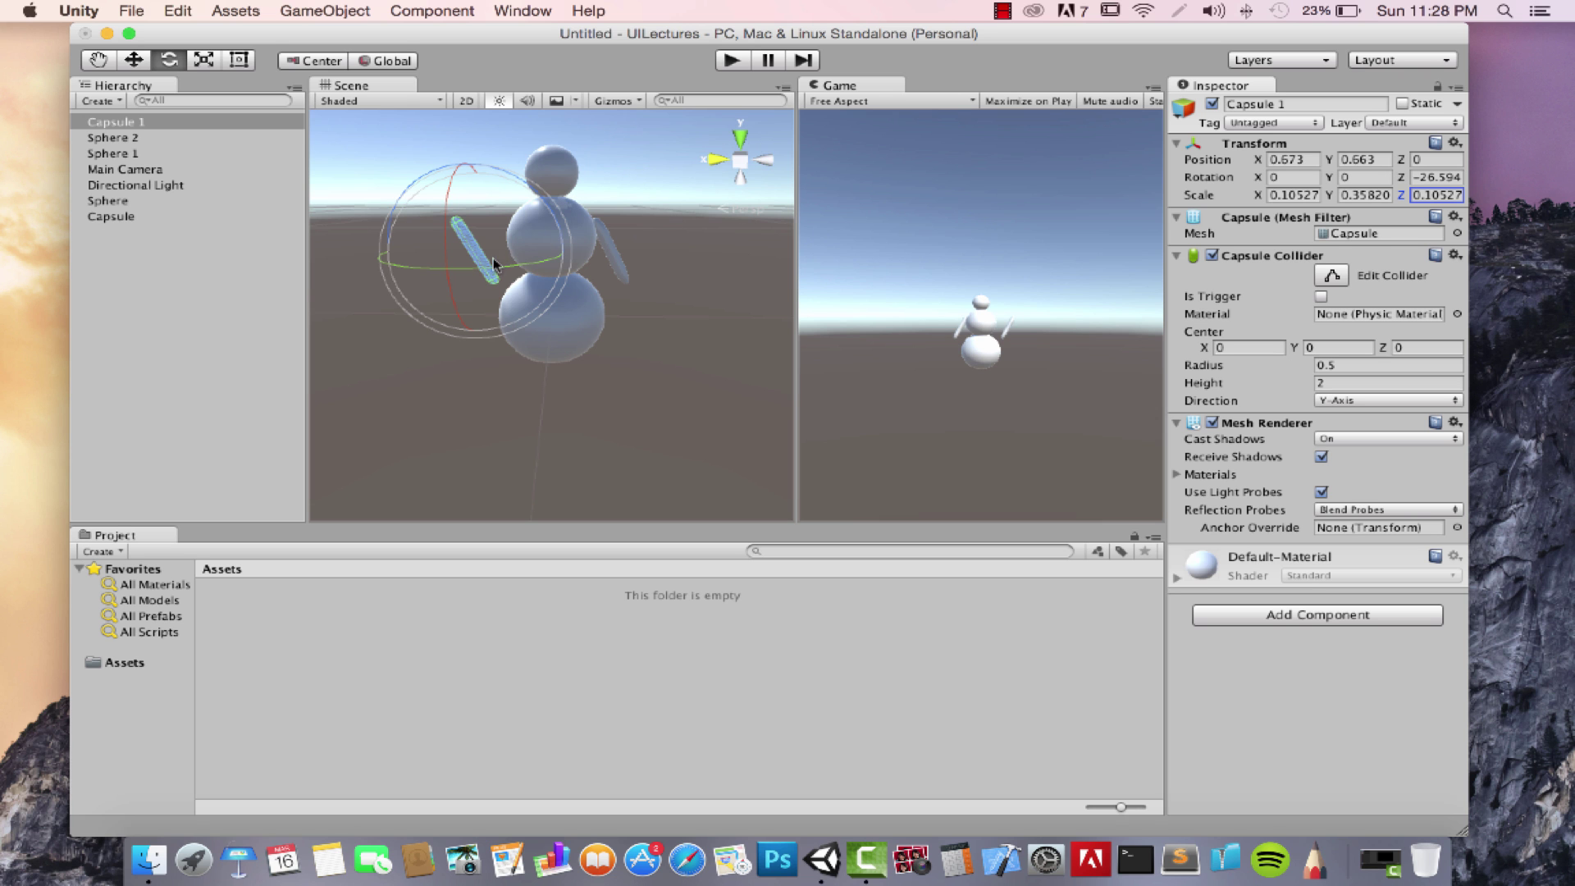
left_click_drag(505, 264, 27, 301)
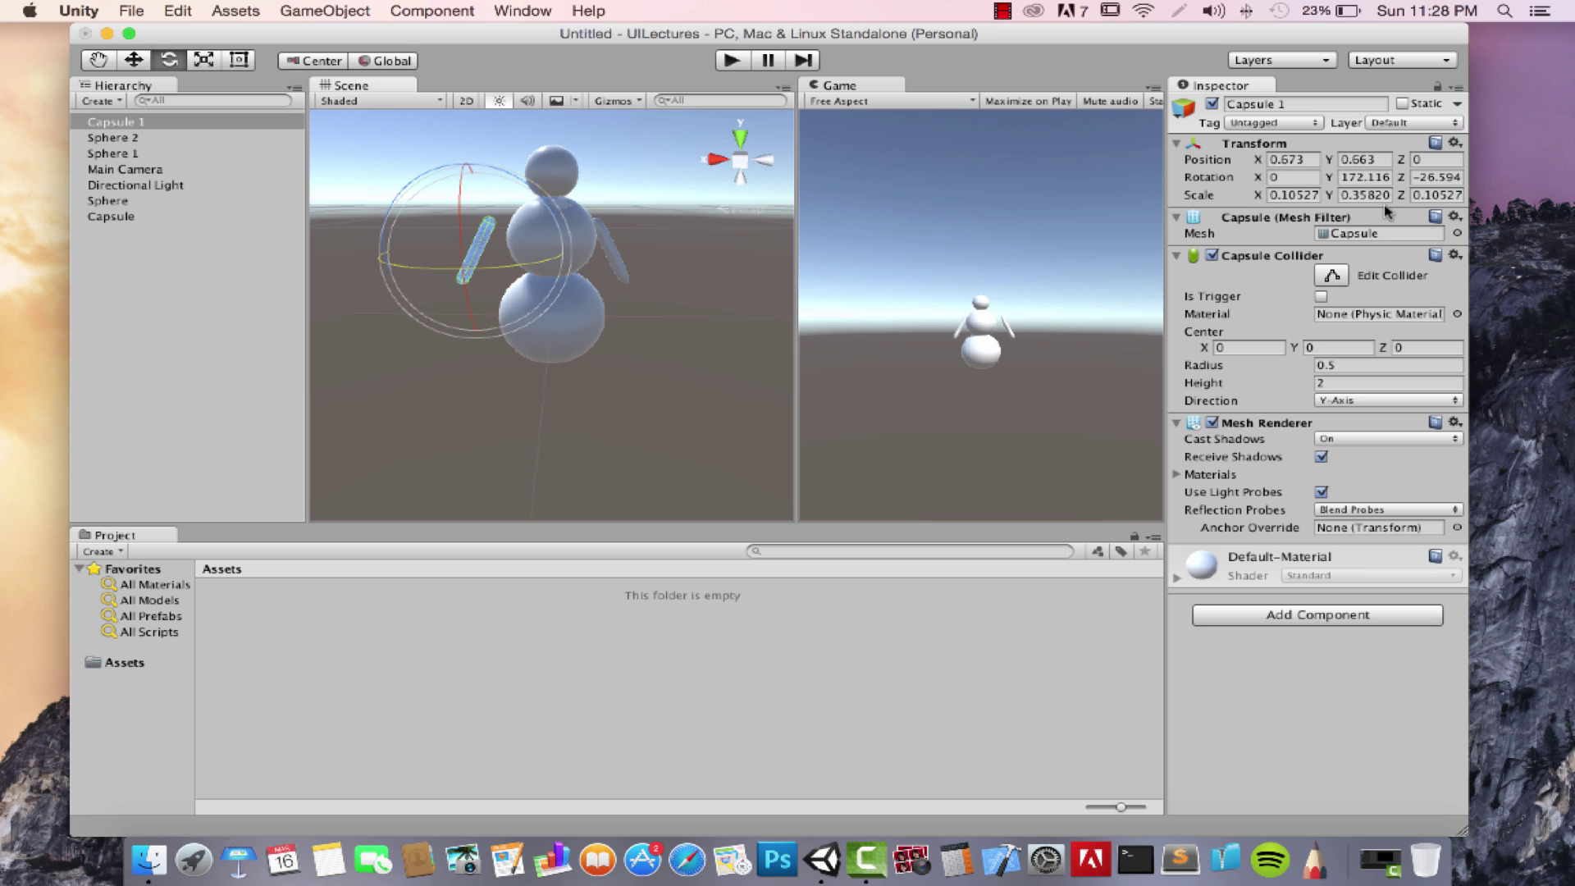
left_click(1365, 178)
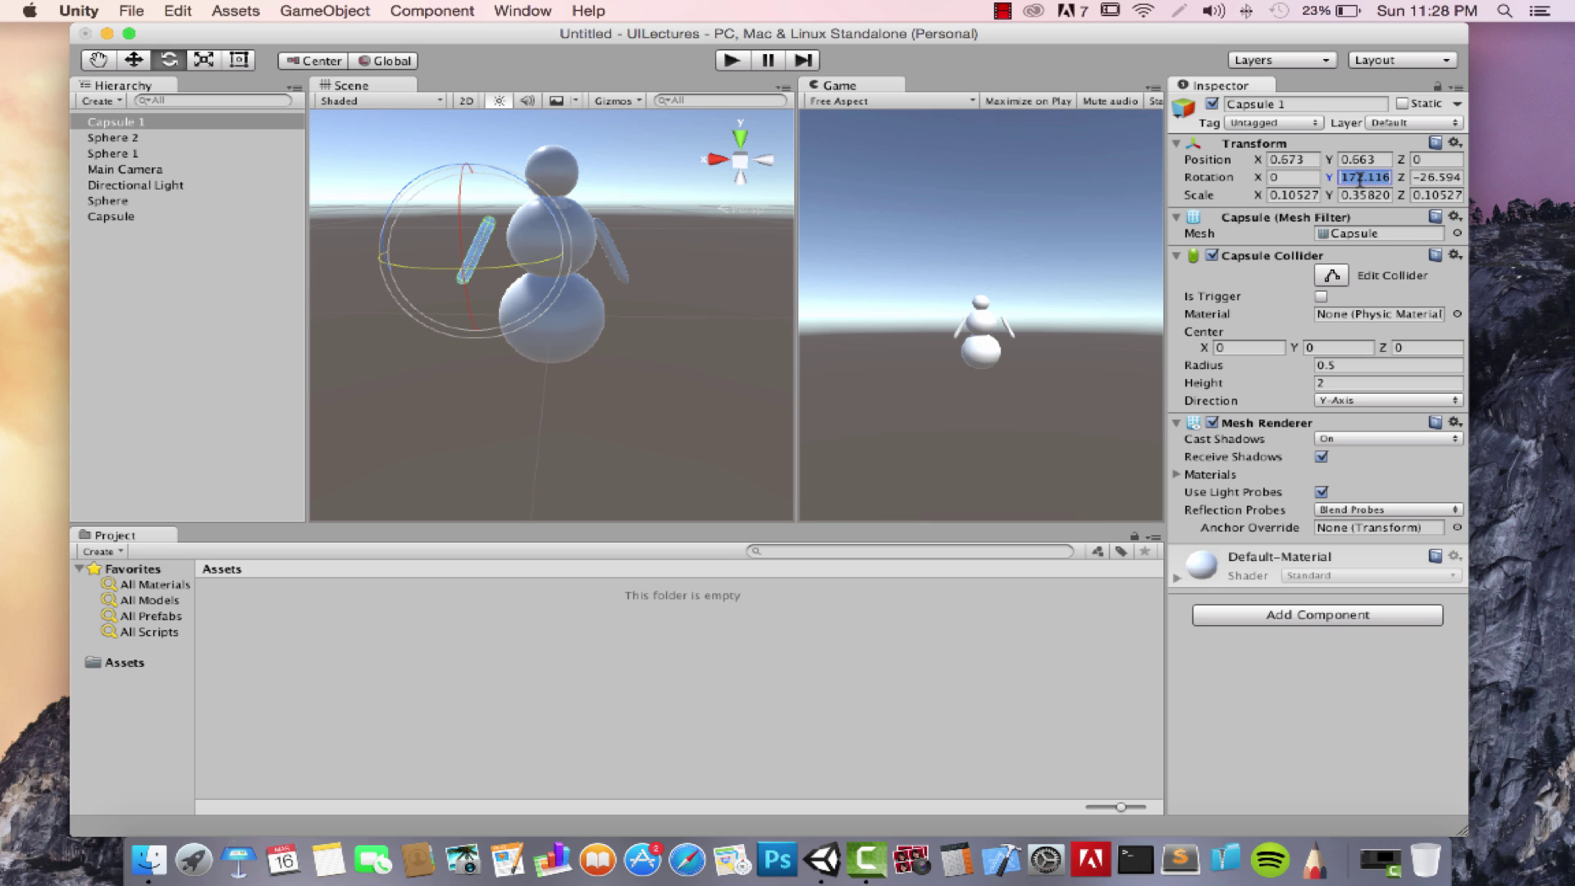
type("180")
- Move the copied arm in against the middle sphere at about X 0.53, Z -0.02, and deselect it
left_click(129, 64)
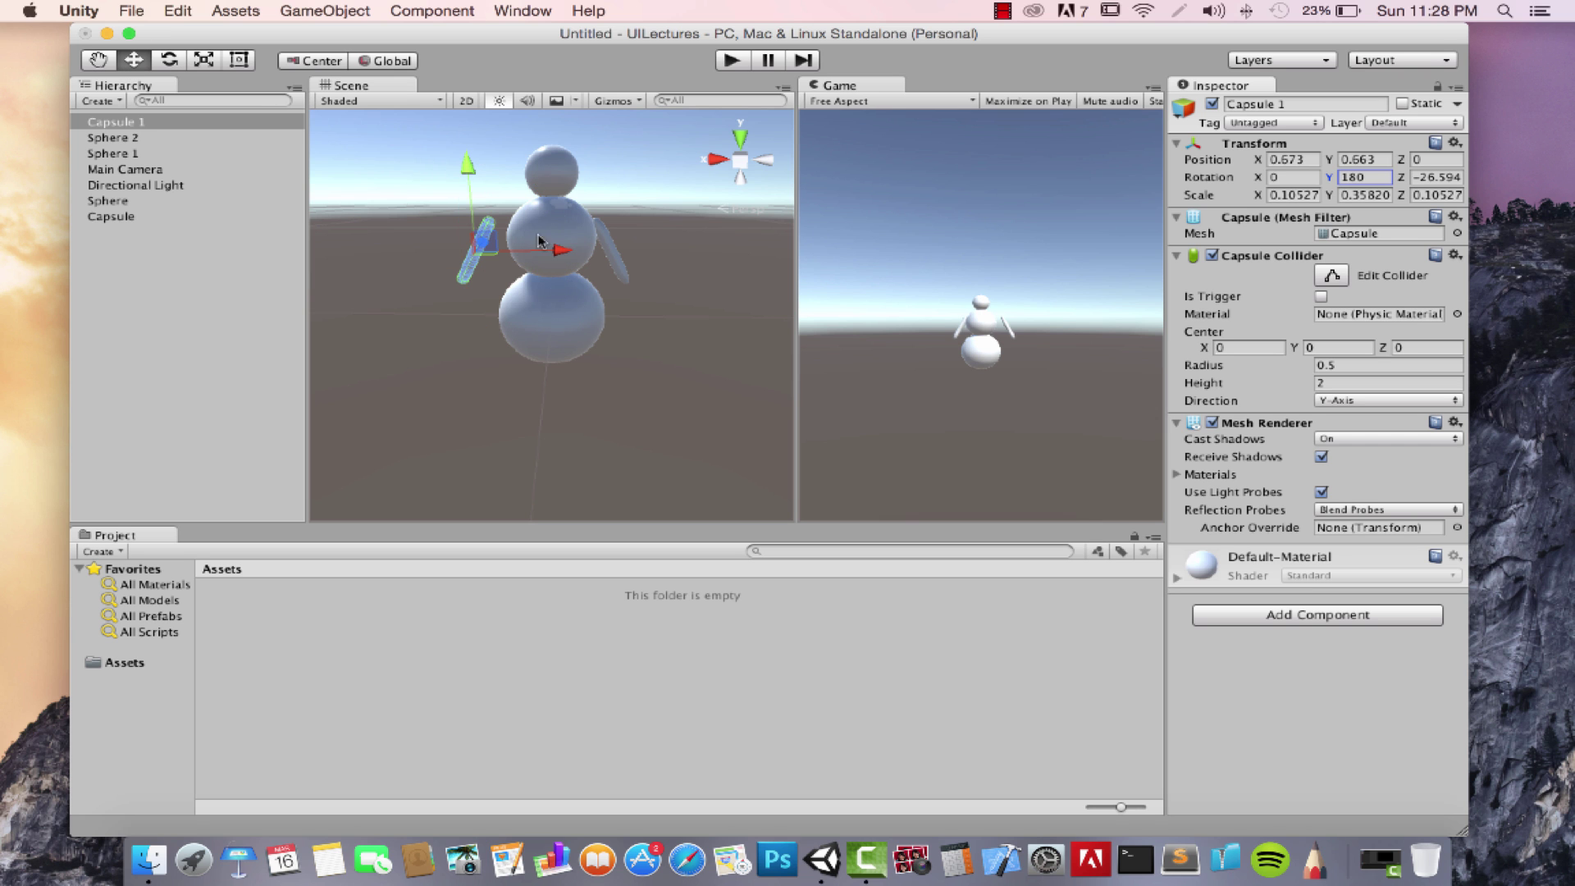
left_click_drag(562, 255, 640, 258)
left_click(432, 246)
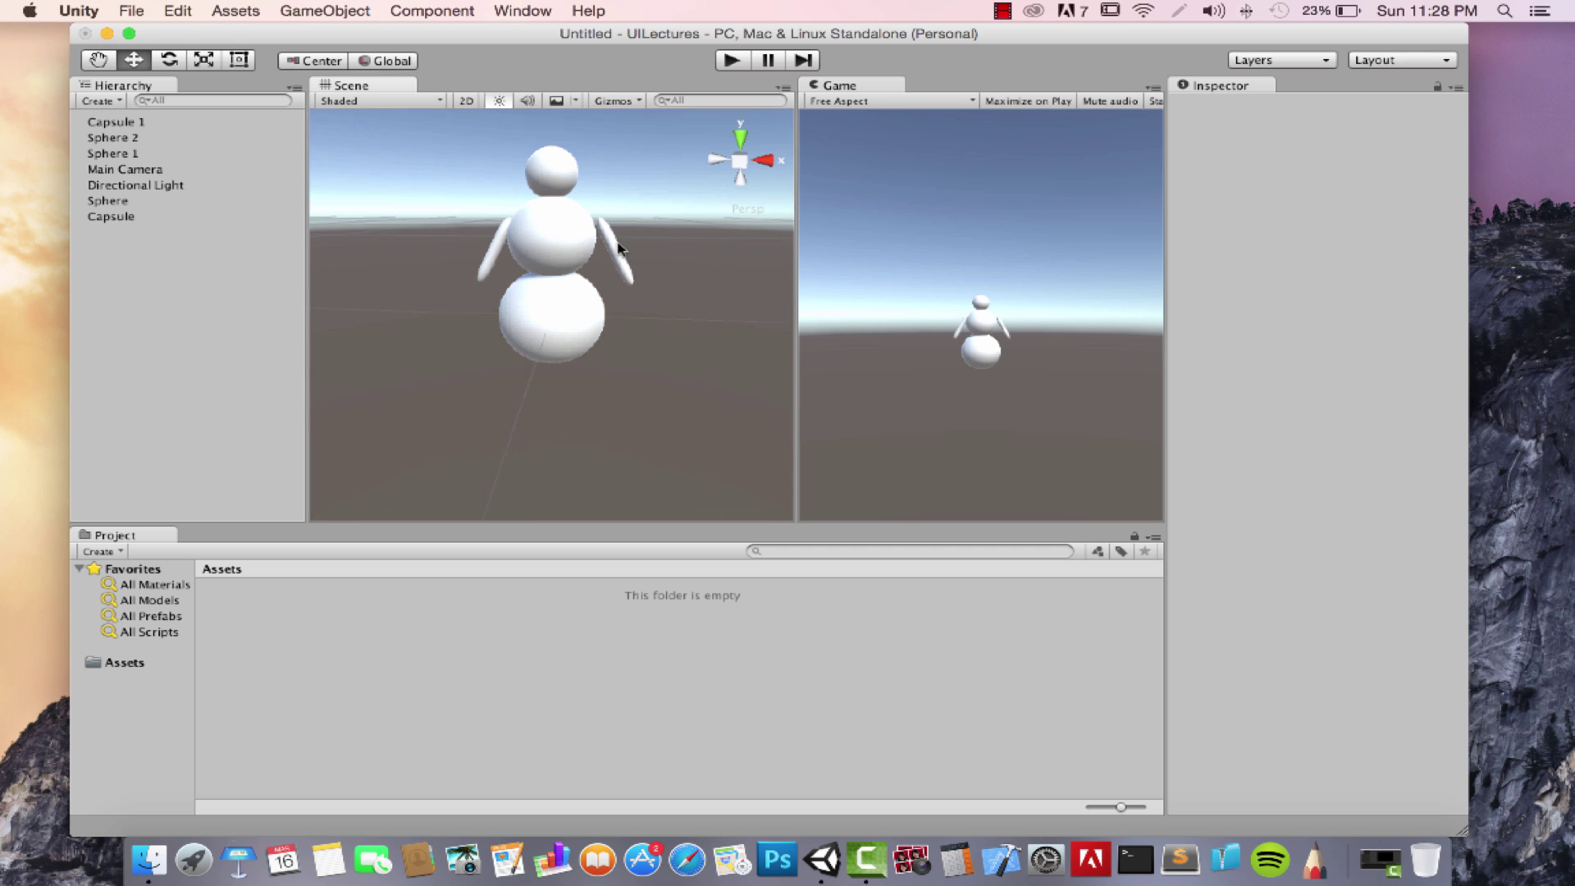
left_click(623, 261)
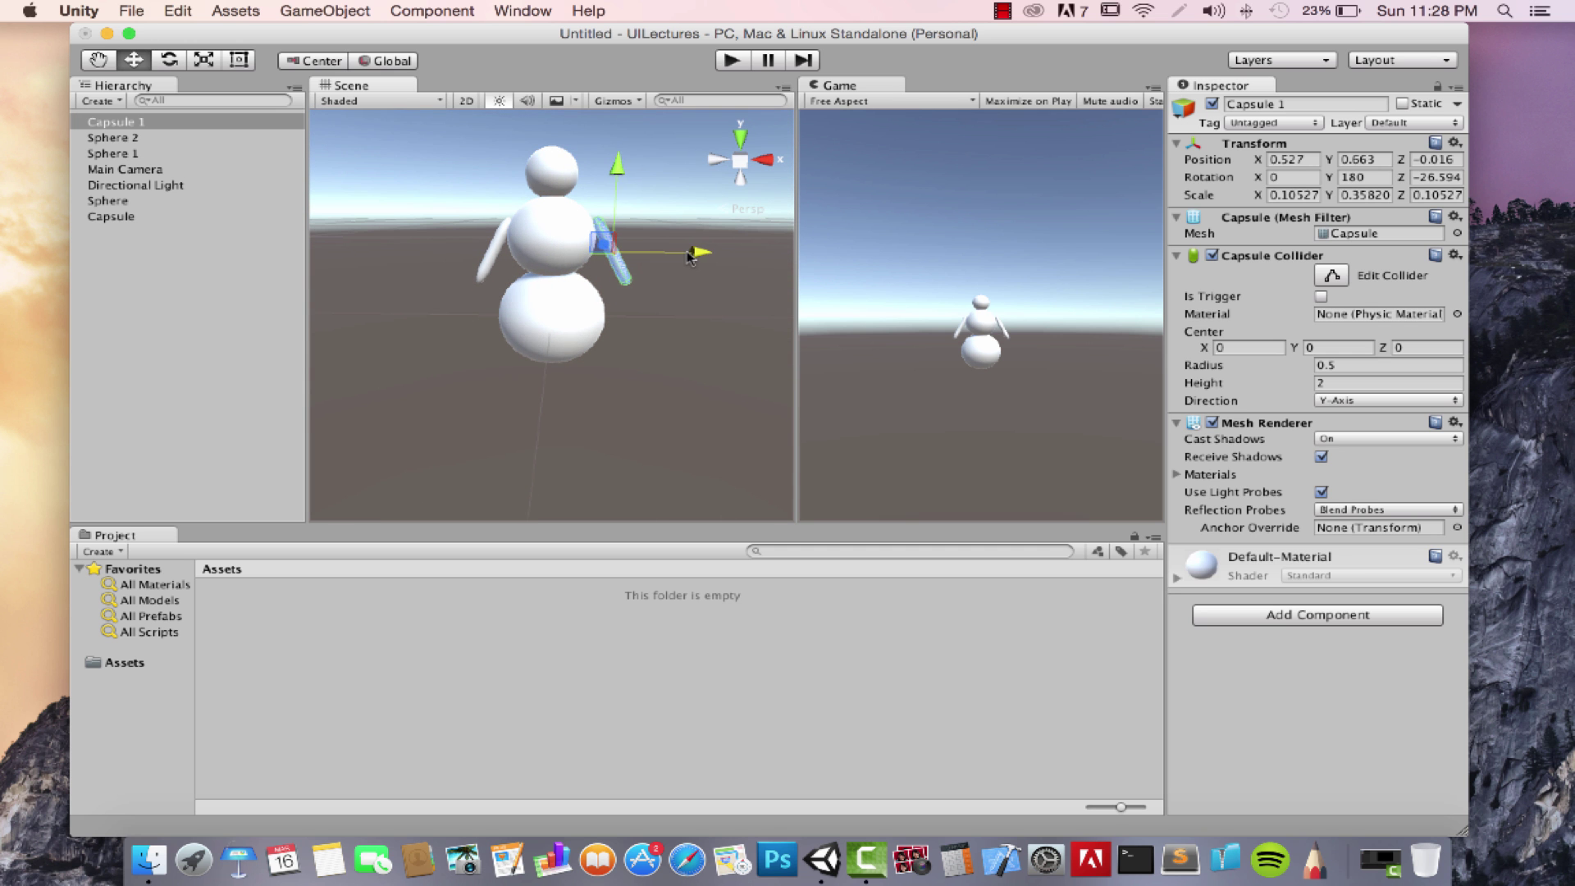
left_click(658, 300)
left_click_drag(605, 305, 448, 327, "alt")
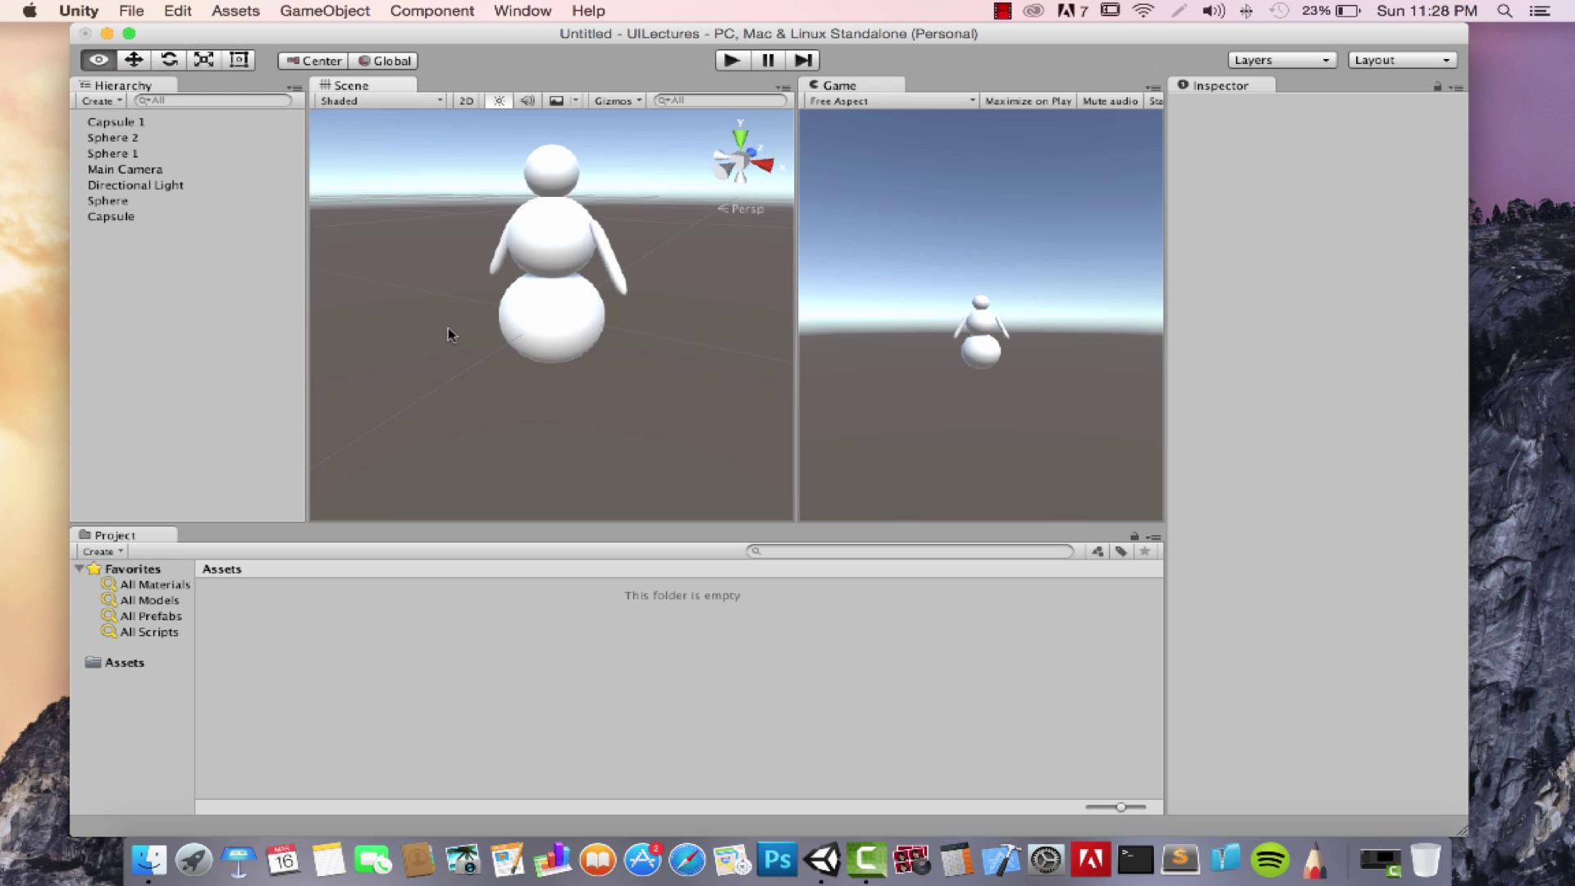
- Try to select the bottom sphere, the middle sphere and both arms together in the Scene view
scroll(450, 326, "down", 3)
scroll(451, 326, "down", 2)
right_click_drag(454, 330, 584, 333, "alt")
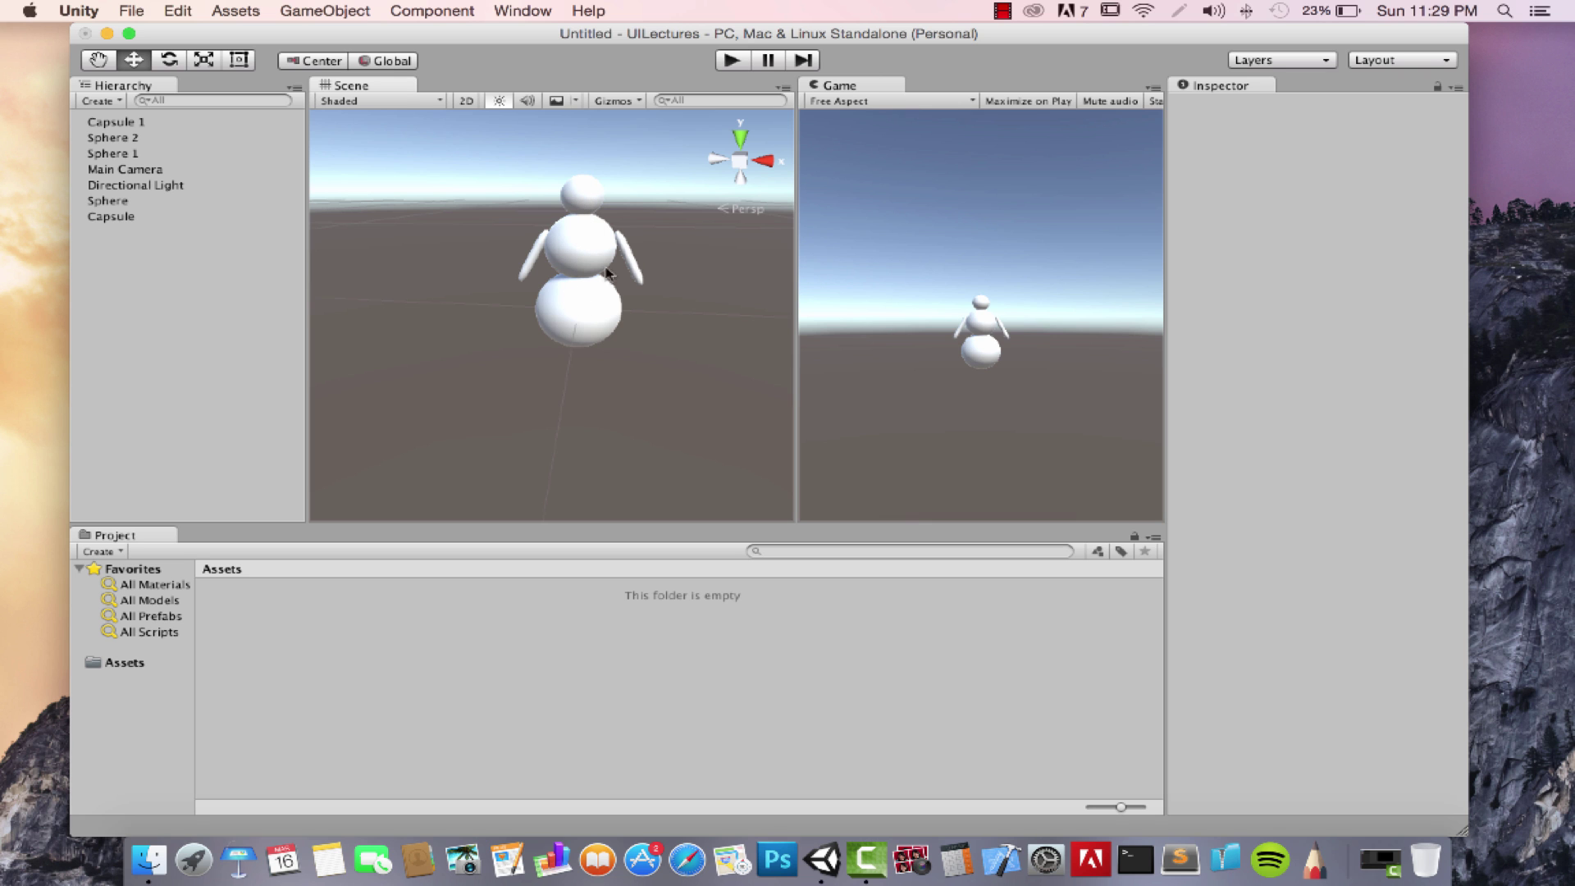
left_click(585, 308)
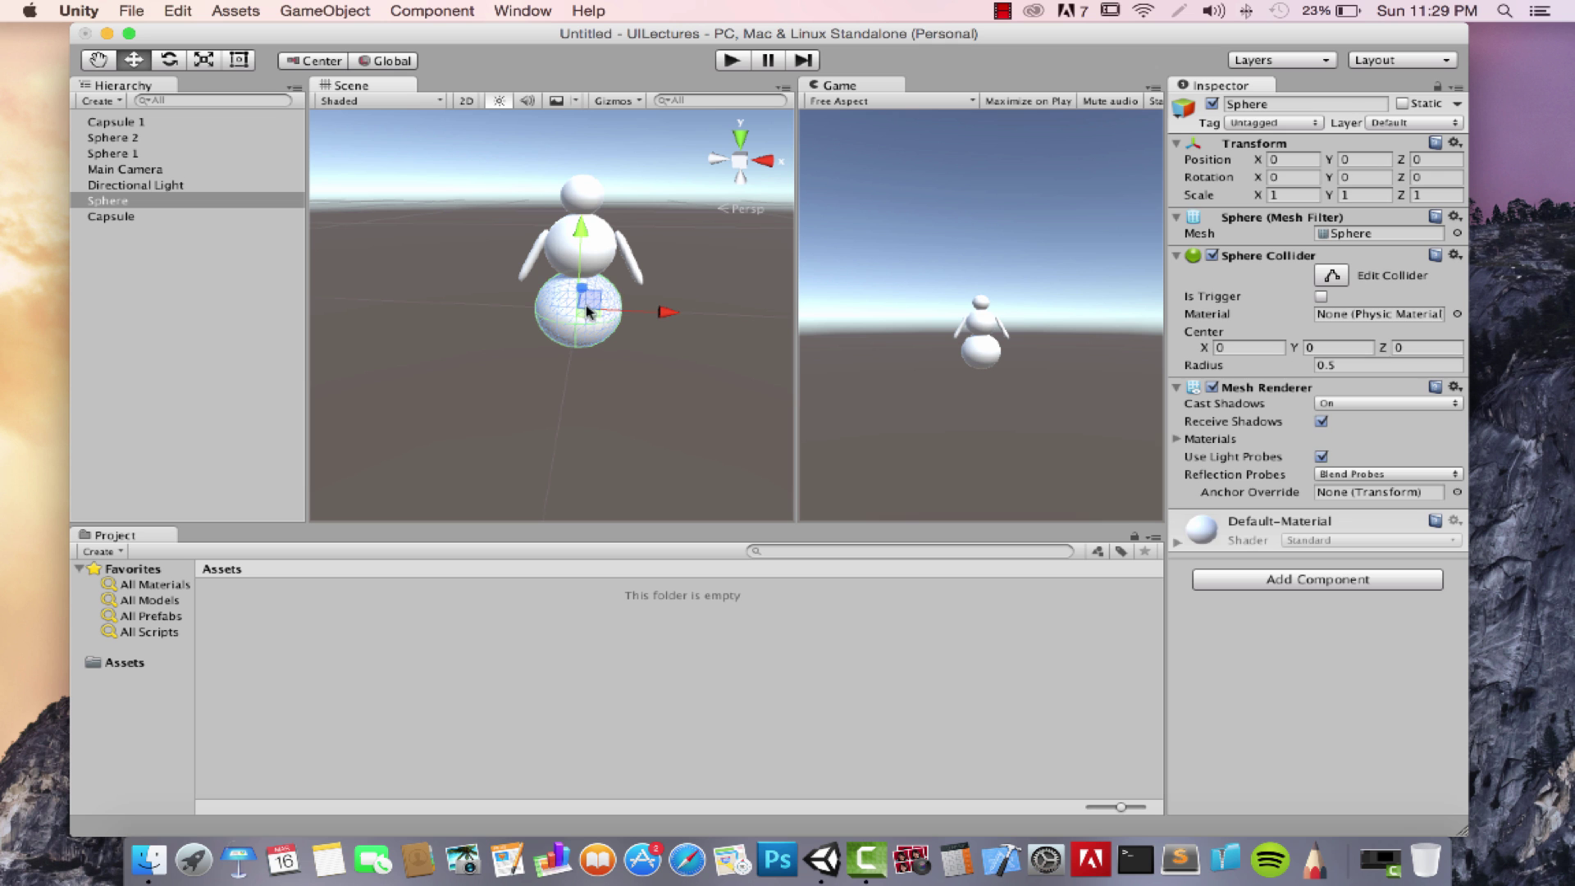
left_click(568, 264, "shift")
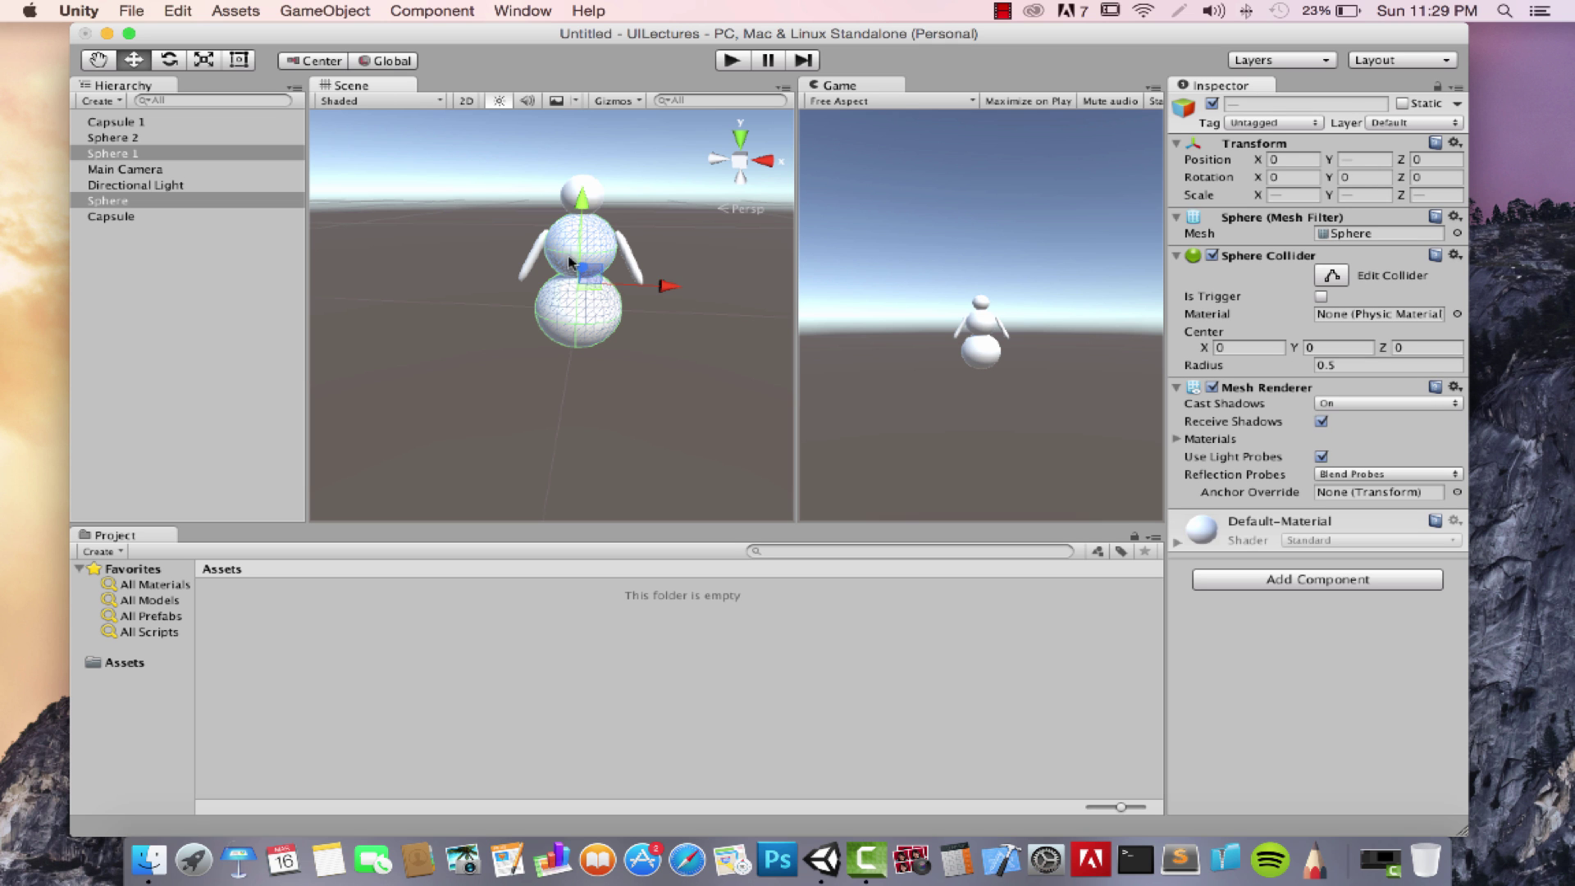
left_click(626, 256, "shift")
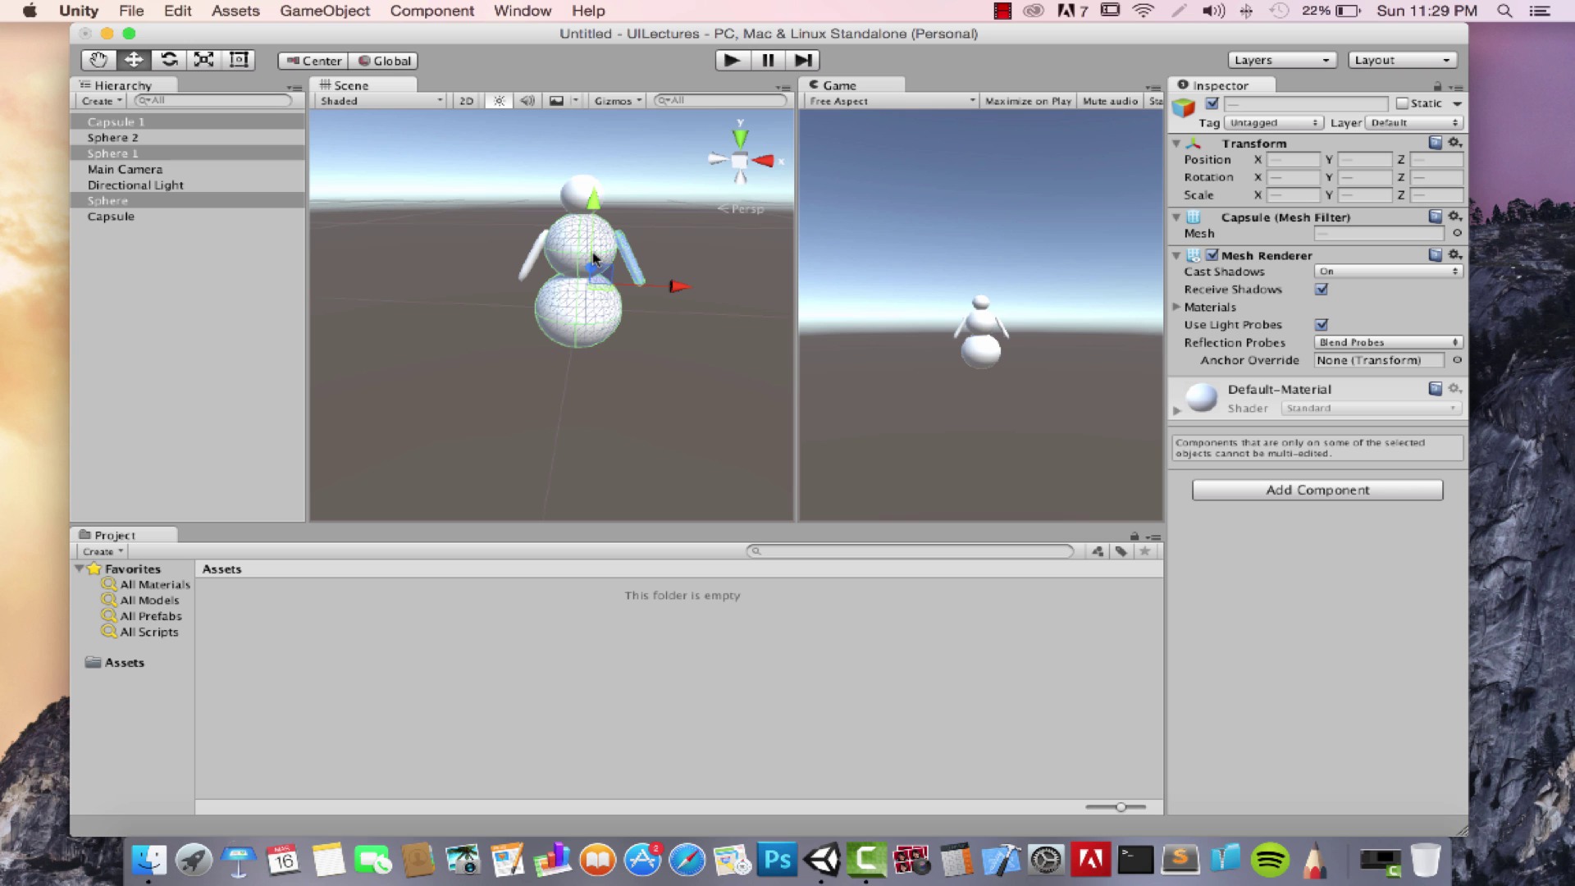
left_click(538, 260, "shift")
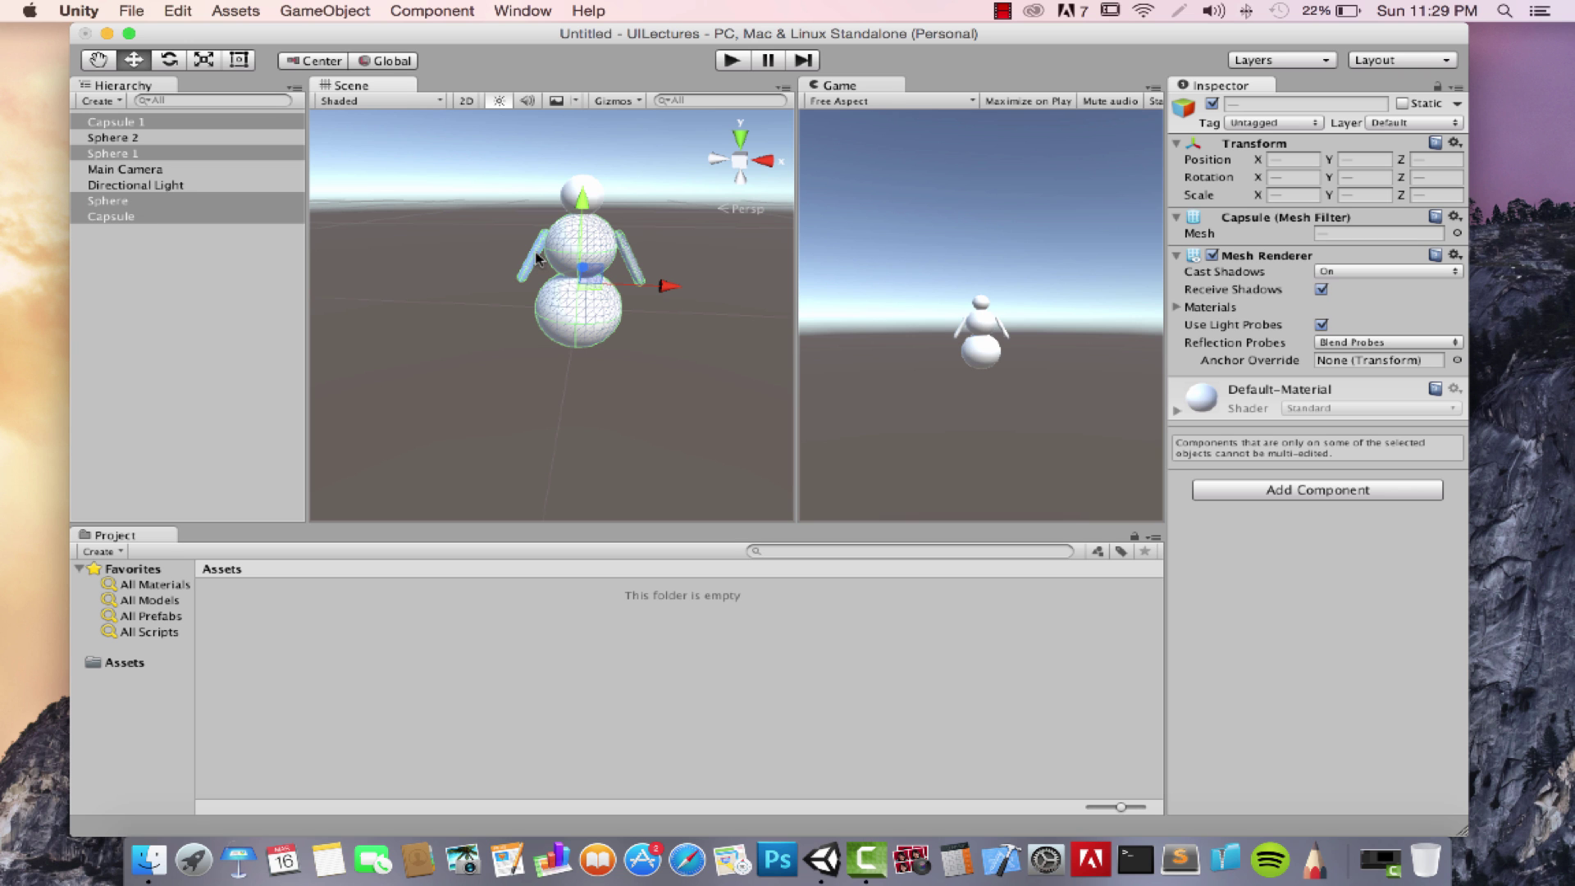
- Select all three spheres and both arm capsules together, shift the whole snowman slightly sideways, and deselect it
left_click(591, 187)
left_click(591, 188)
left_click(164, 153, "shift")
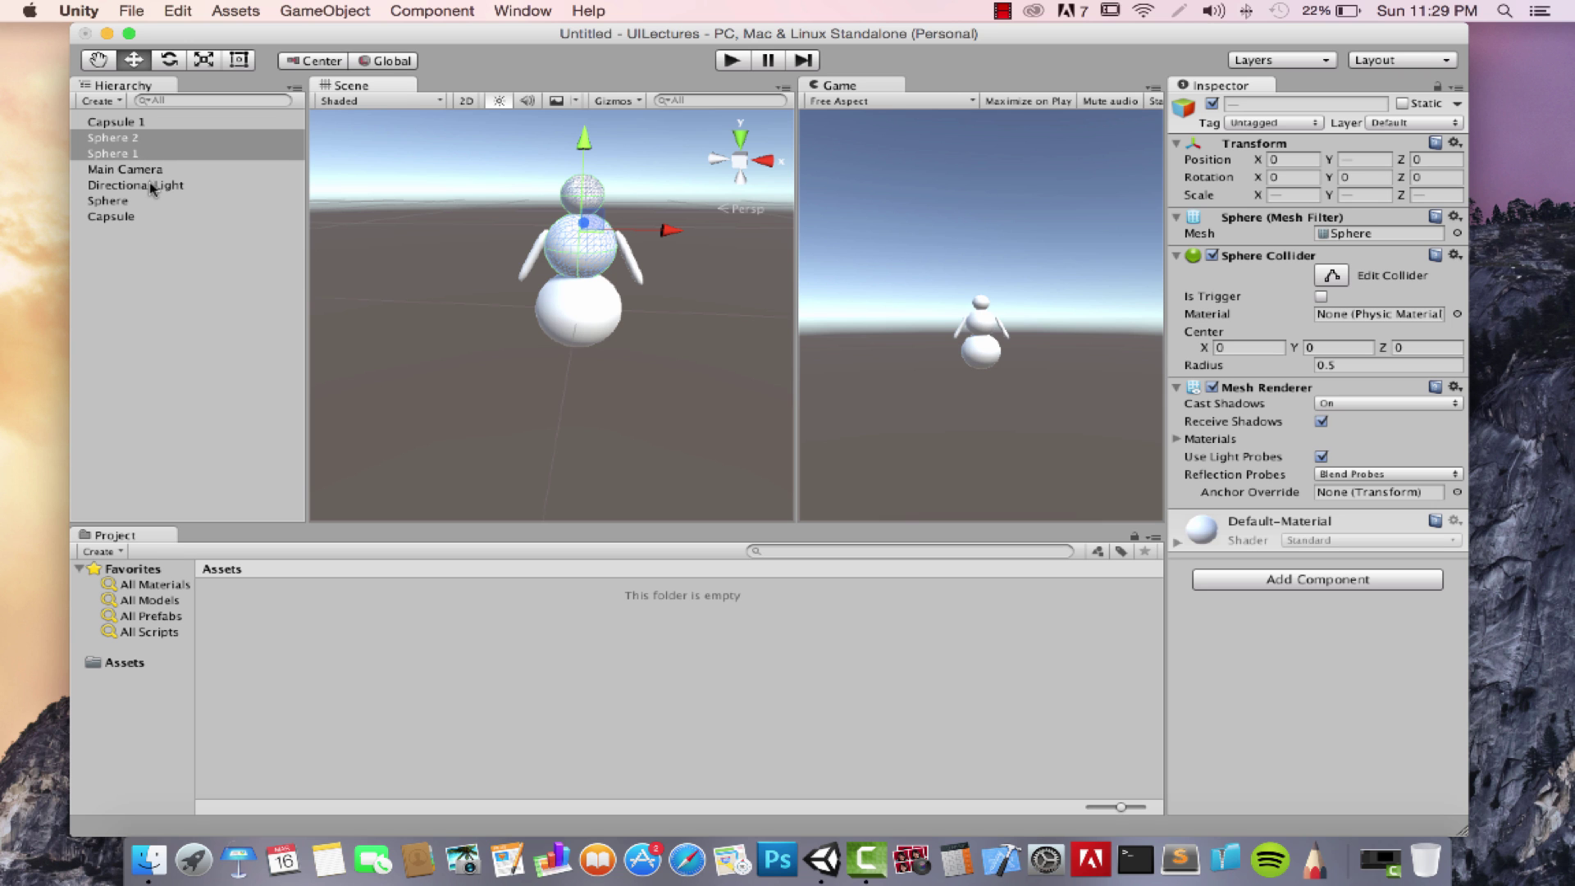
left_click(132, 201, "super")
left_click(131, 216, "super")
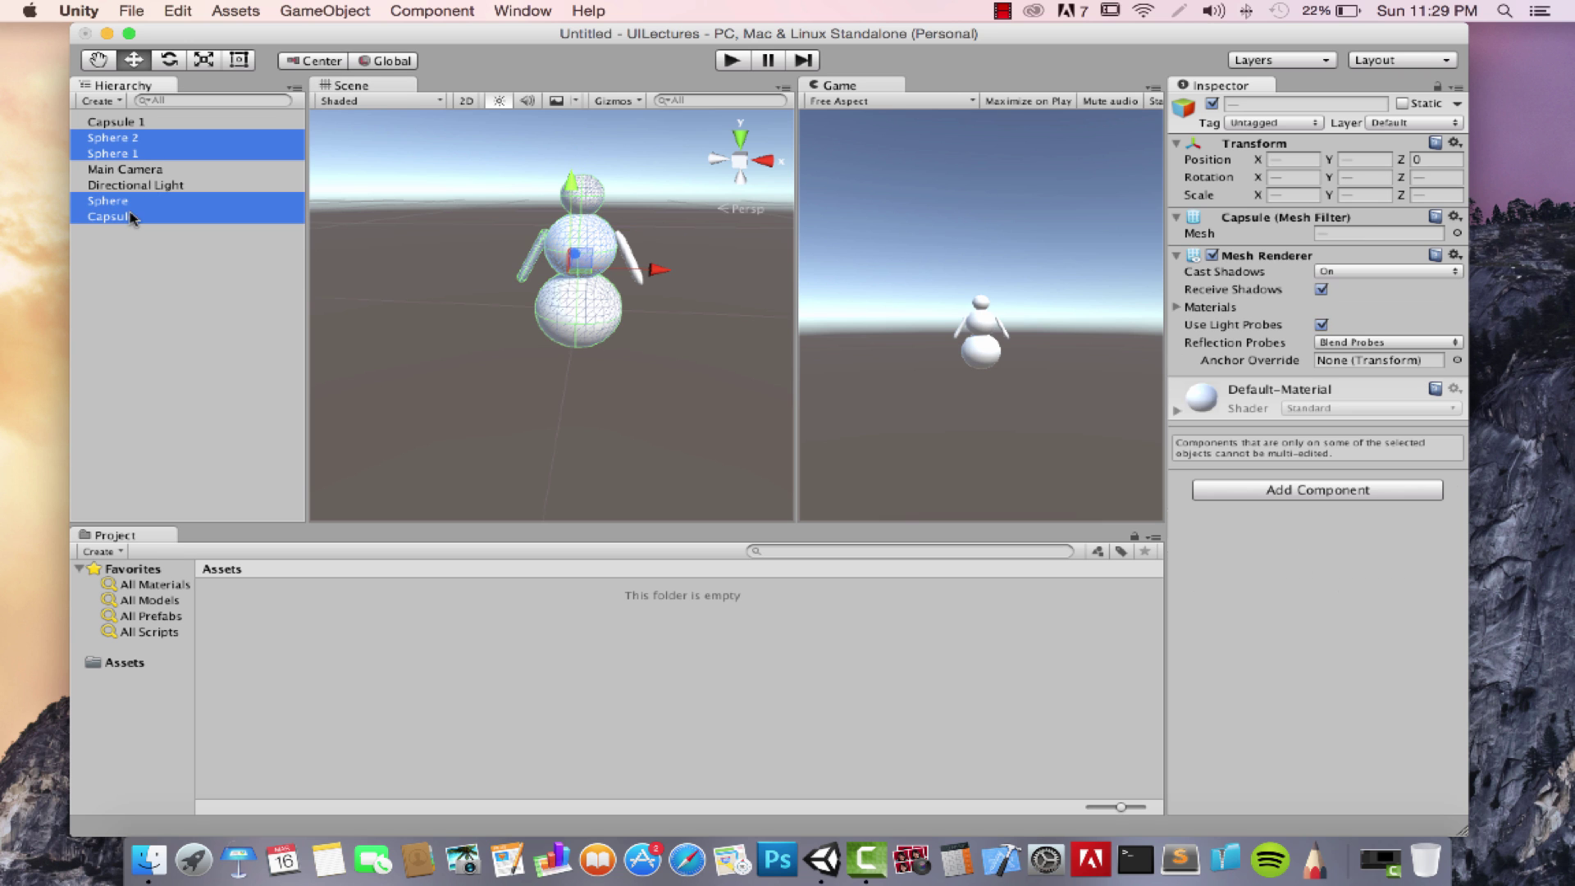
left_click(114, 122, "super")
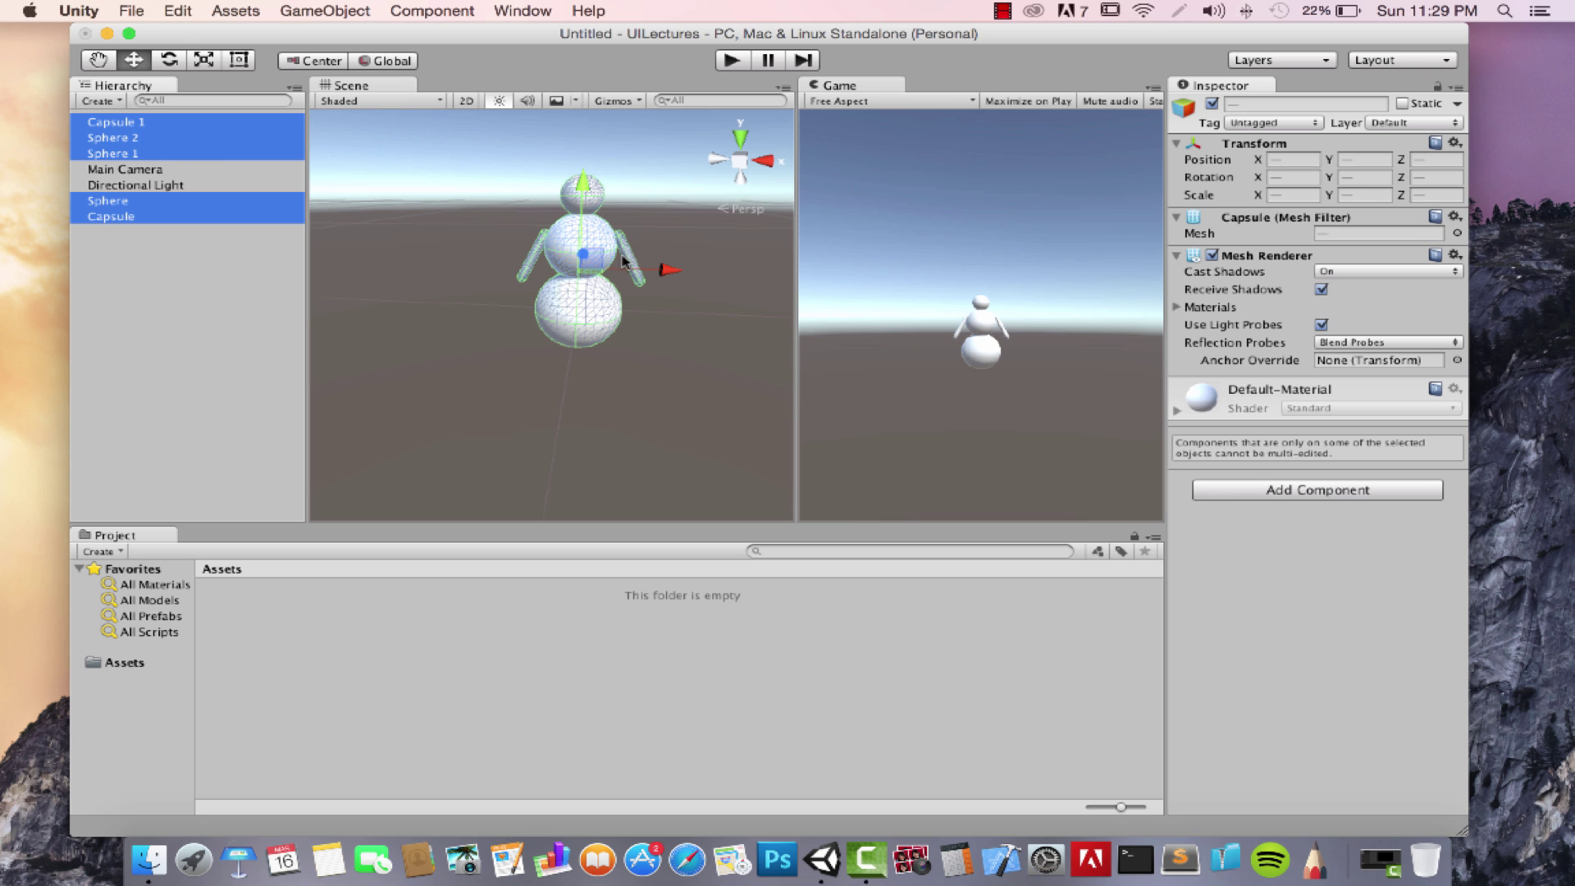
right_click(642, 296)
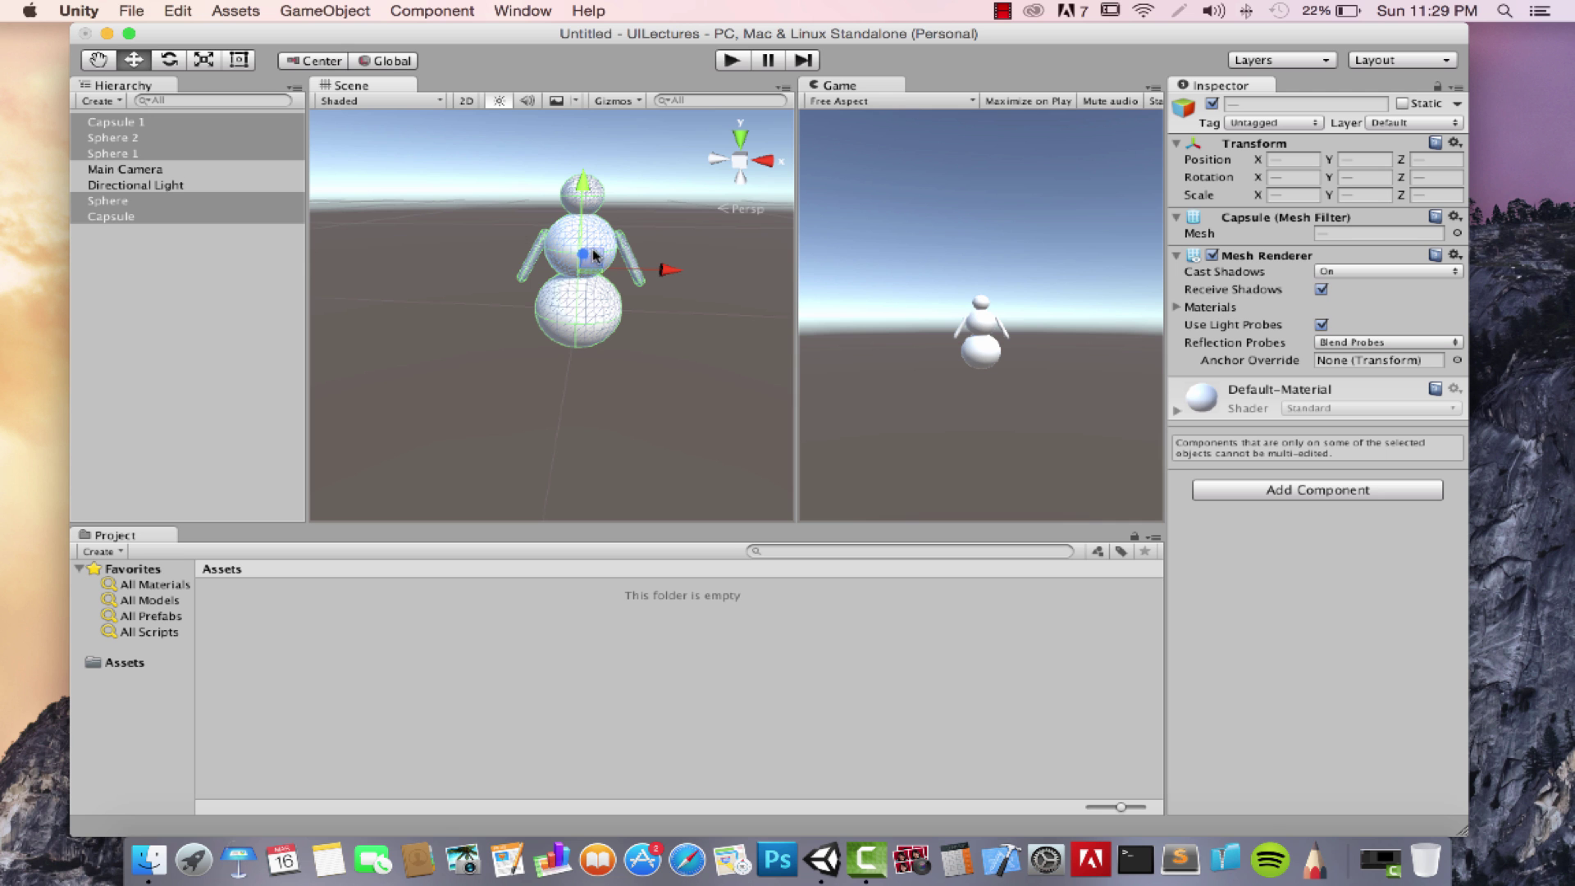
mouse_move(594, 256)
left_mouse_down("alt")
mouse_move(686, 287)
mouse_move(599, 288)
mouse_move(725, 298)
mouse_move(584, 277)
mouse_move(677, 226)
mouse_move(571, 241)
mouse_move(643, 299)
mouse_move(632, 394)
mouse_move(607, 276)
left_mouse_up("alt")
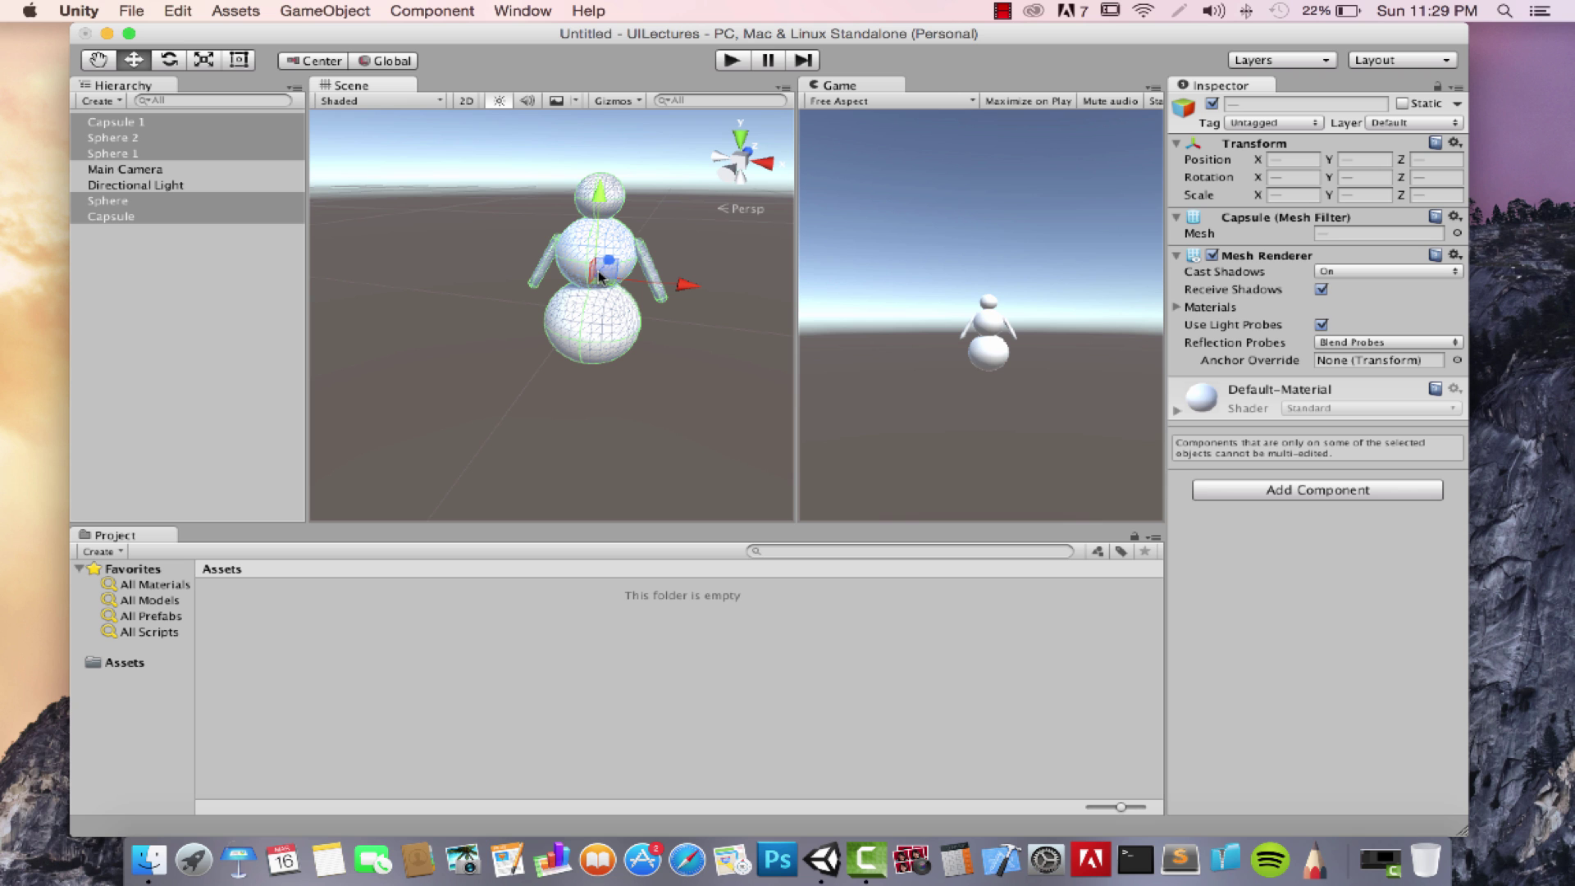
left_click(498, 248)
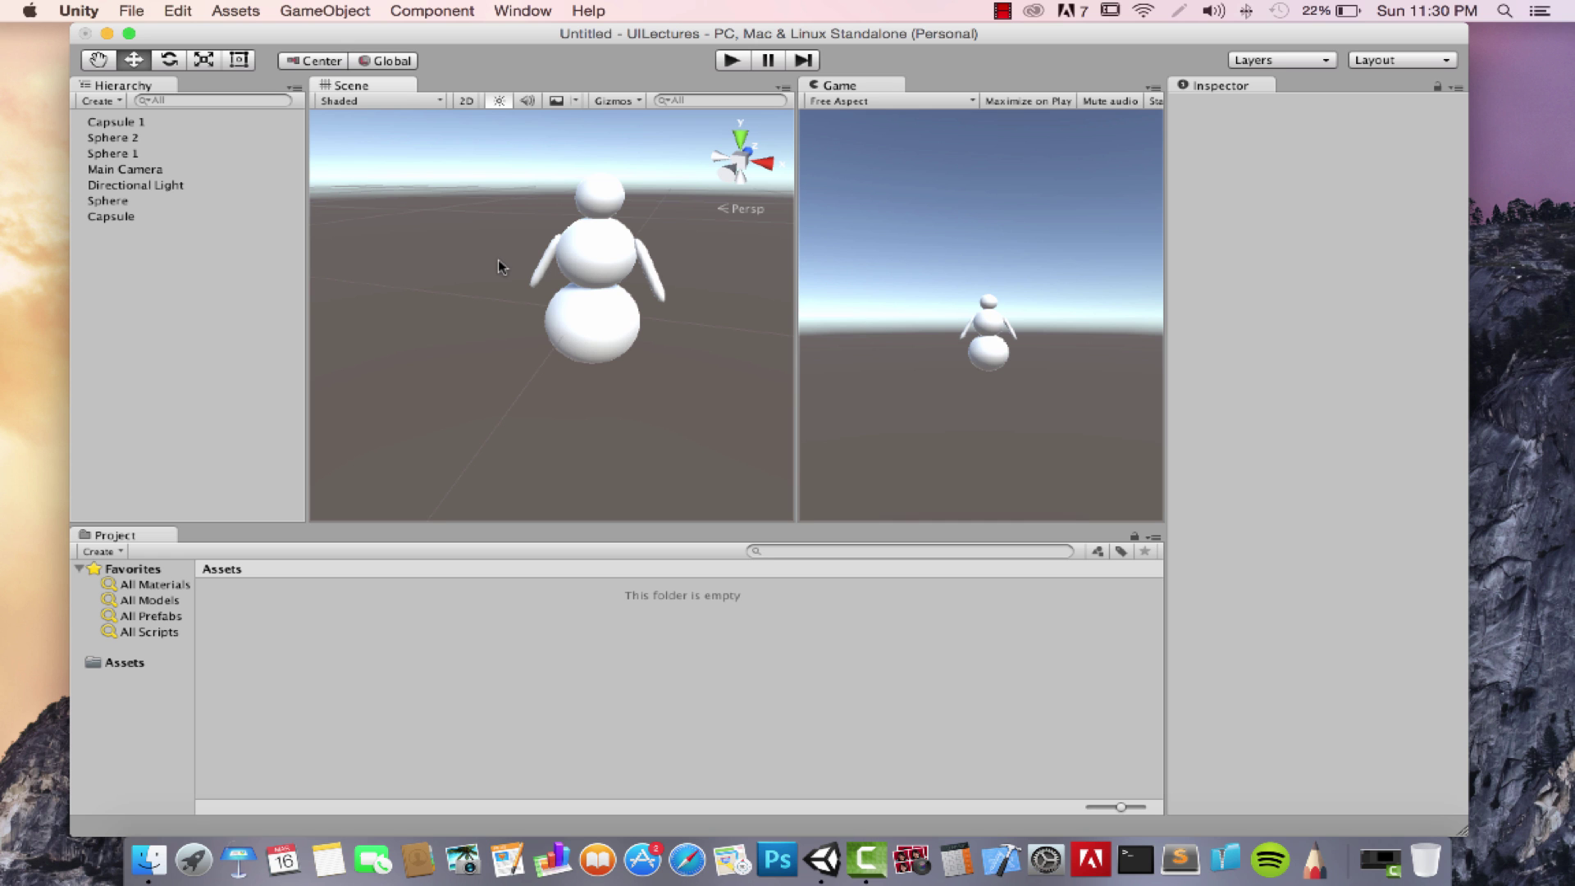
- Create an empty game object, bring it closer to the snowman in the Scene view, and deselect it
left_click(336, 9)
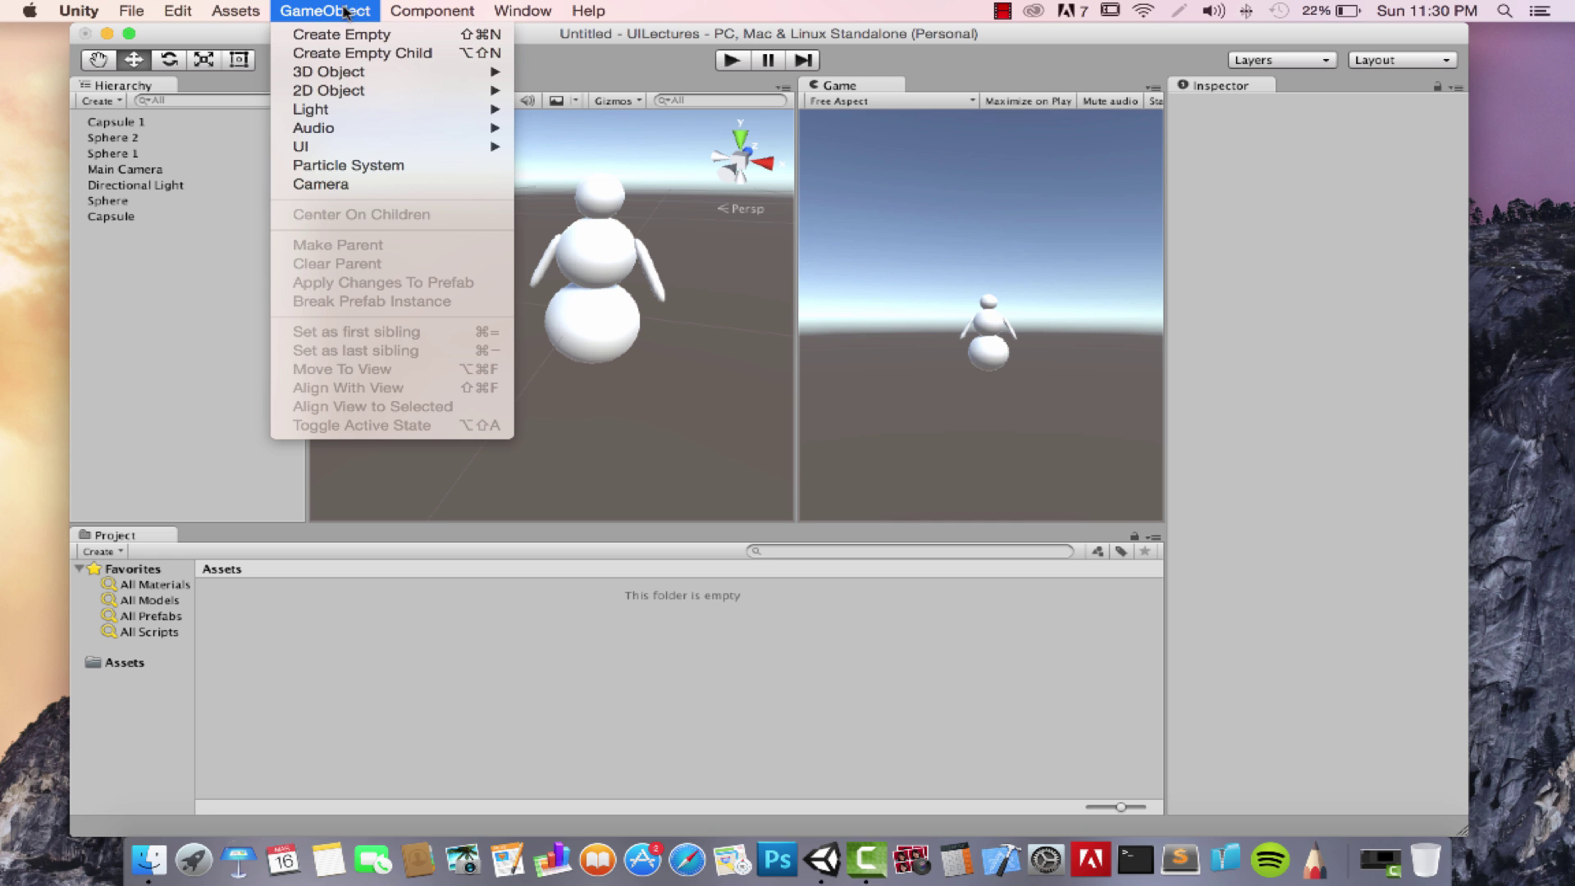
left_click(370, 38)
left_click_drag(574, 288, 432, 274, "super")
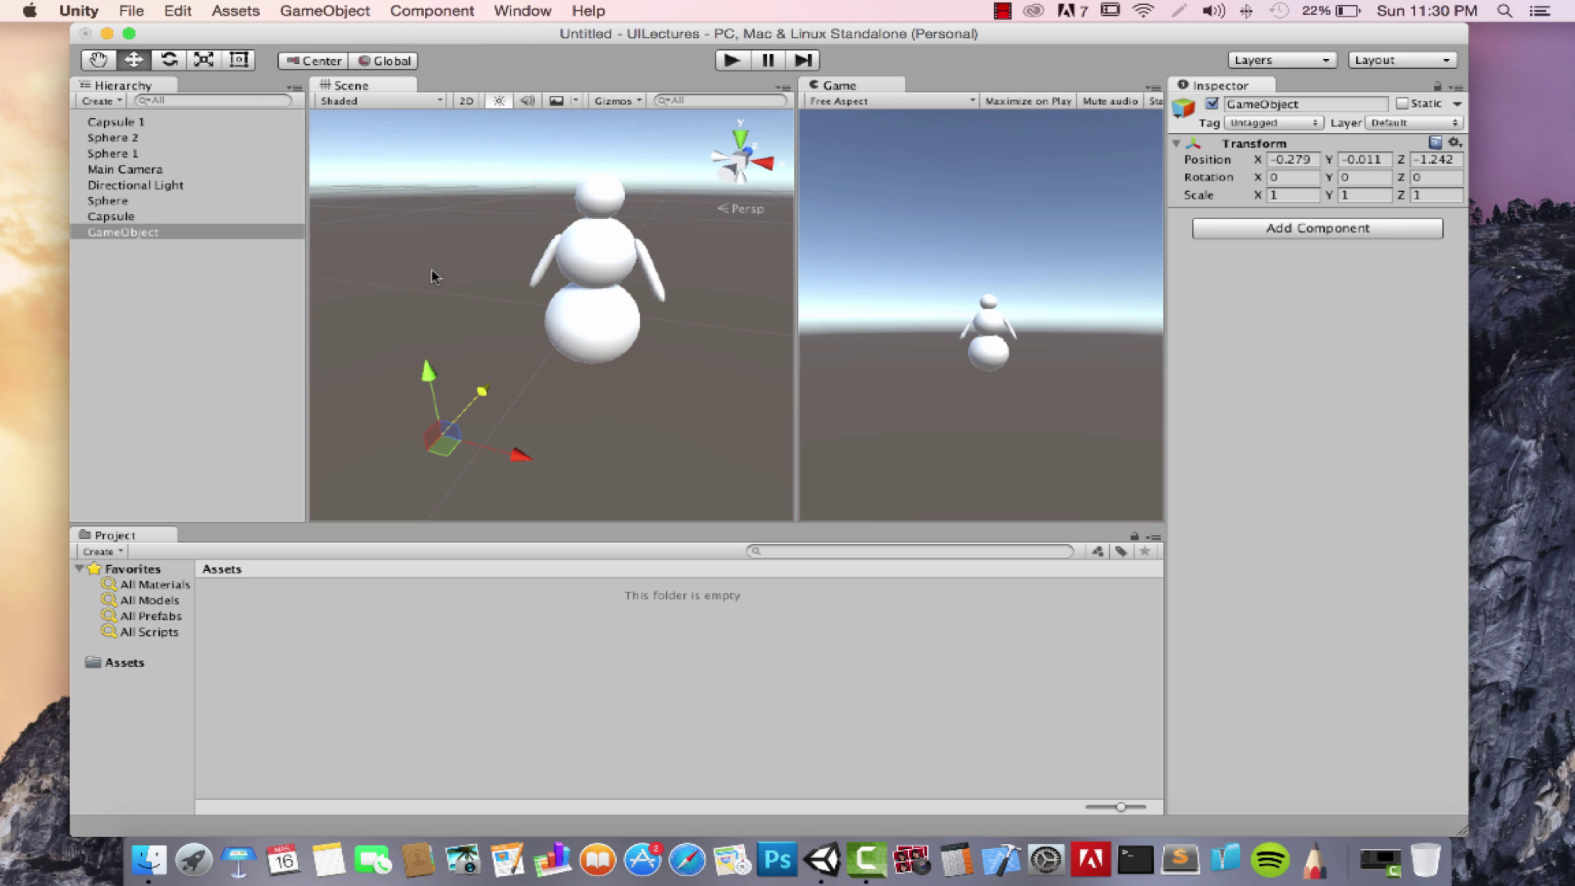
left_click_drag(487, 391, 534, 397)
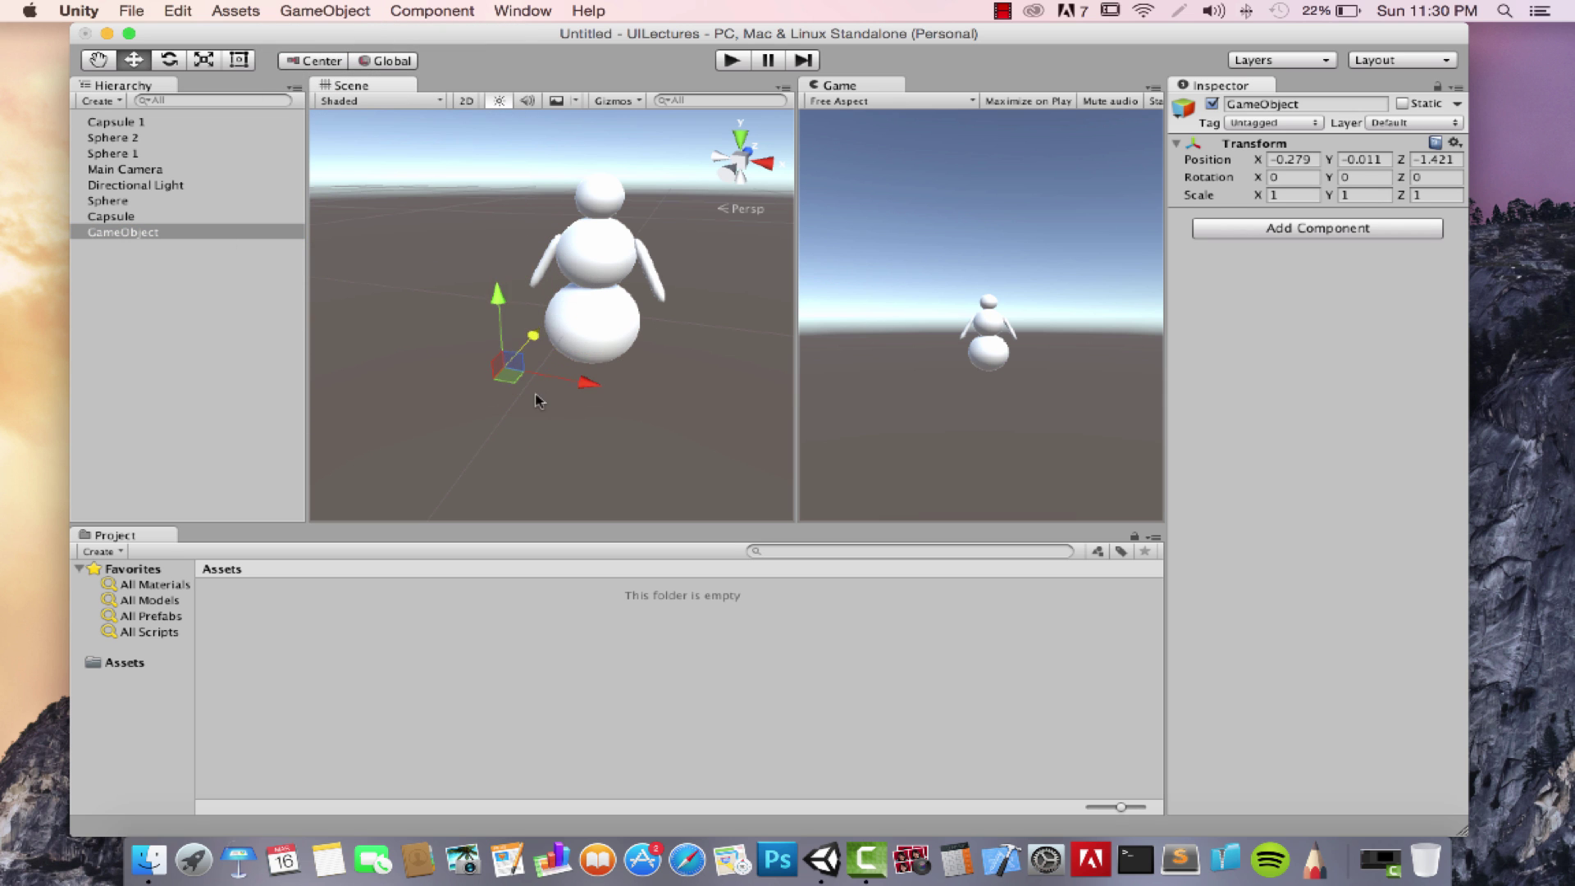
left_click(503, 382)
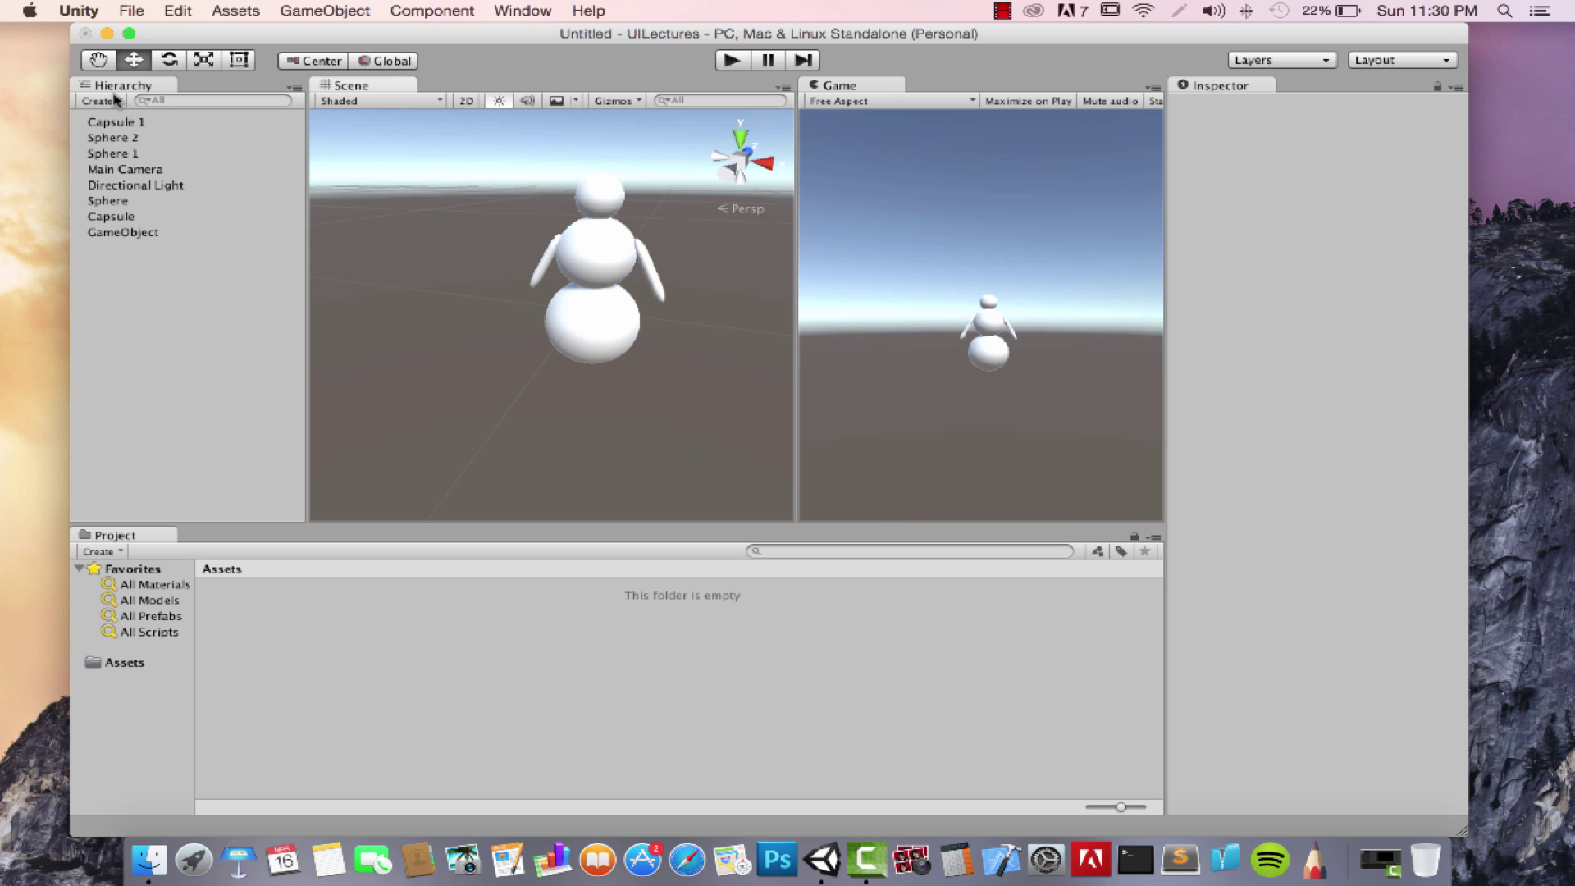
- Move the empty GameObject into the snowman's body at about Y 0.14, Z -0.28, judging its height and depth from the side
left_click(109, 237)
mouse_move(602, 292)
left_mouse_down("alt")
mouse_move(590, 382)
mouse_move(585, 354)
mouse_move(545, 324)
mouse_move(651, 236)
mouse_move(584, 301)
mouse_move(578, 357)
mouse_move(575, 332)
mouse_move(603, 323)
mouse_move(598, 283)
left_mouse_up("alt")
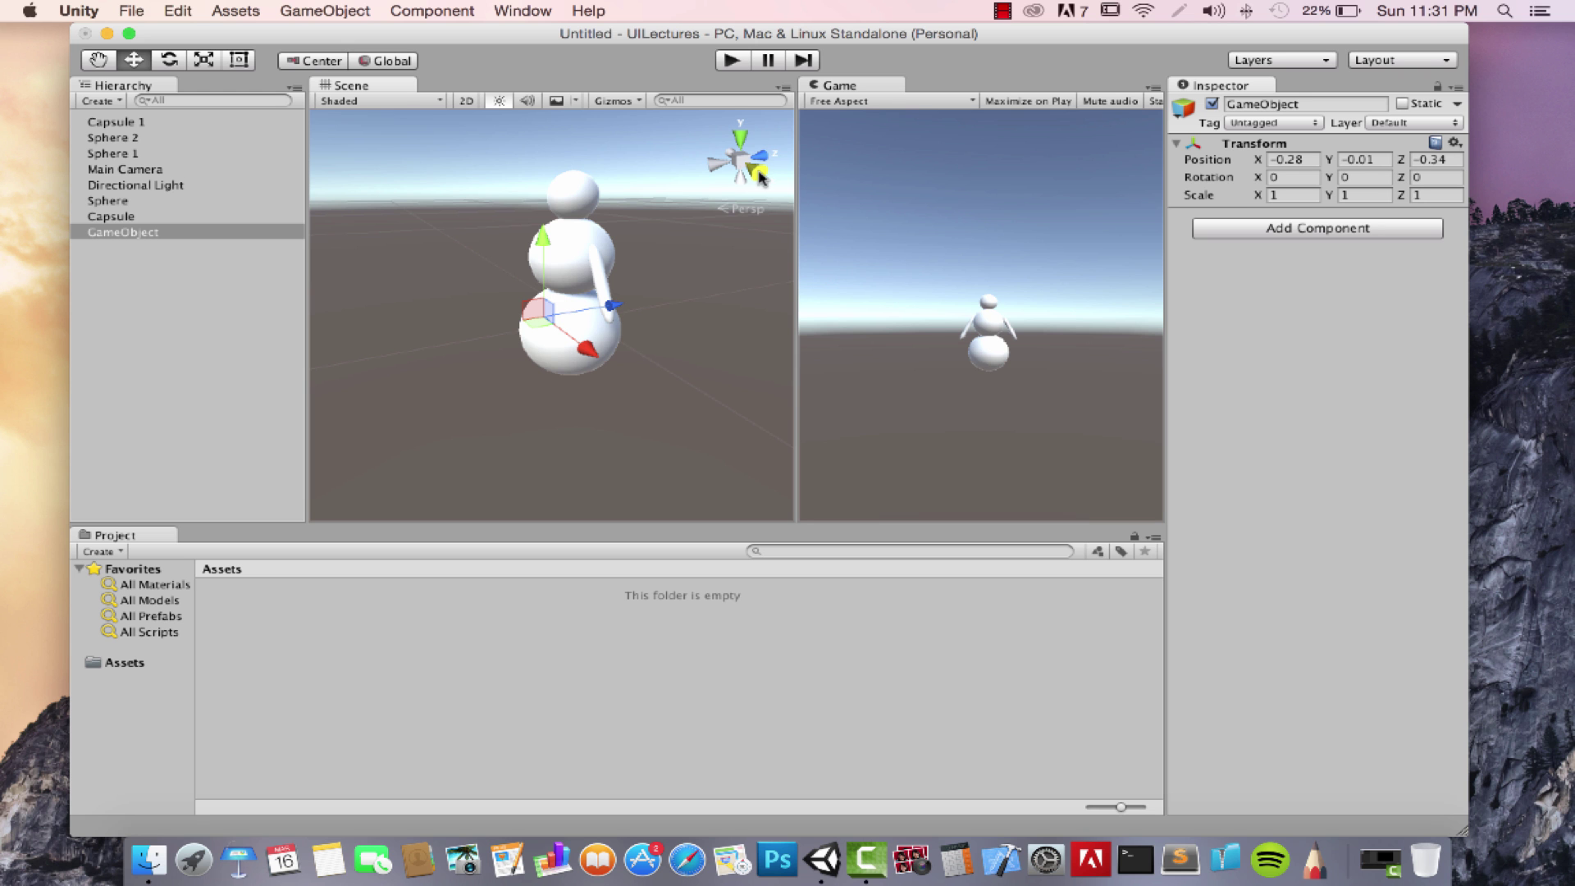
left_click(759, 174)
left_click_drag(545, 237, 544, 223)
left_click_drag(635, 316, 642, 313)
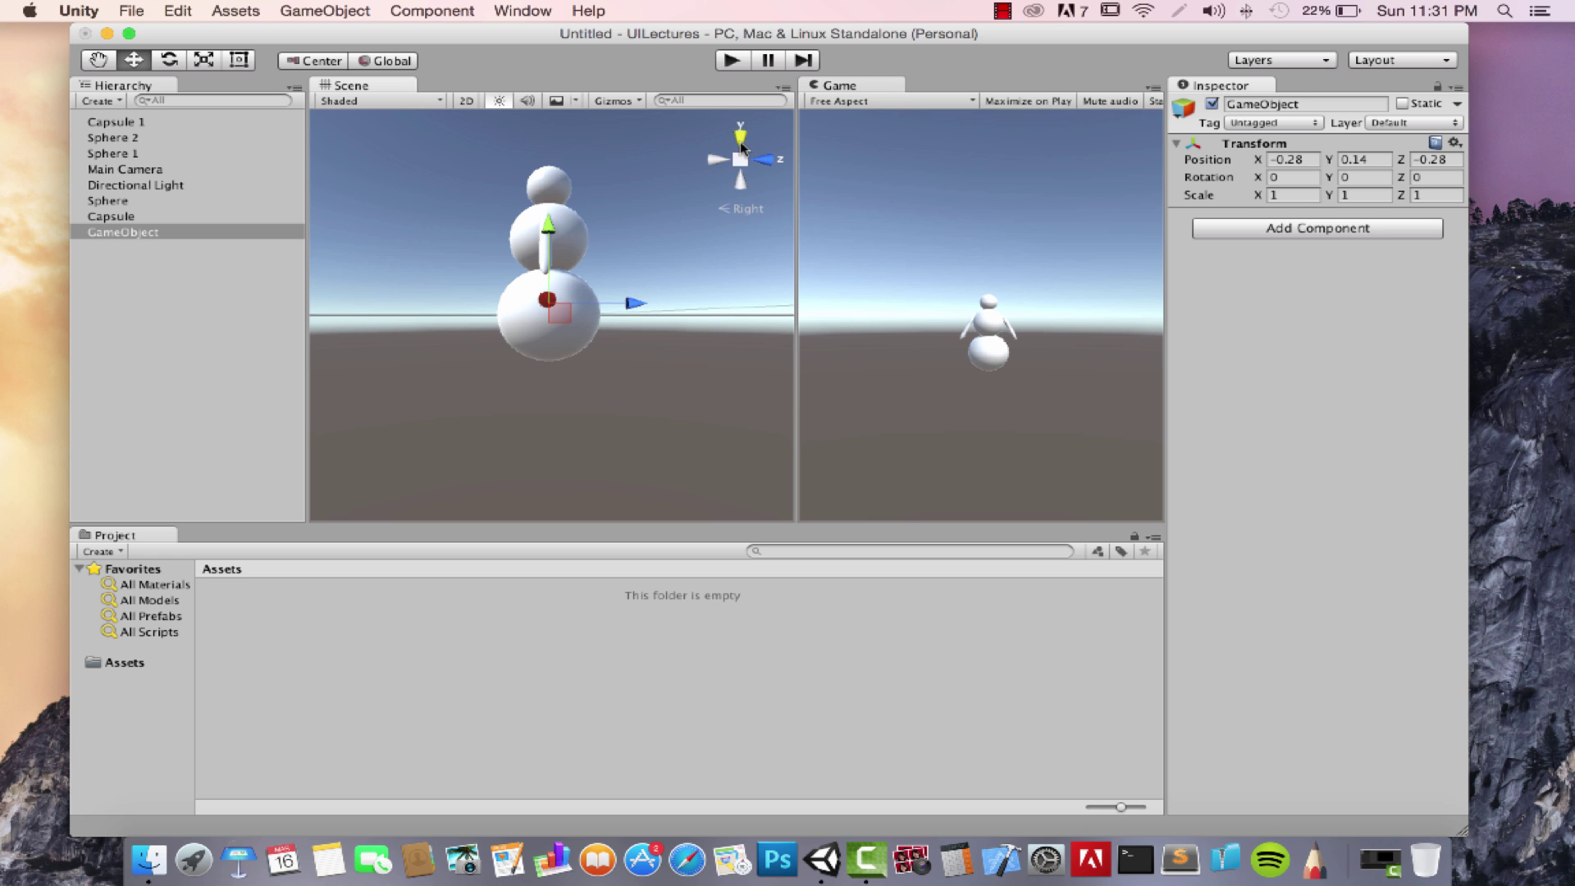
- Move the empty GameObject along X to the snowman's center as seen from above, at about X 0.18
left_click(740, 141)
mouse_move(642, 318)
left_mouse_down()
mouse_move(627, 329)
mouse_move(656, 312)
left_mouse_up()
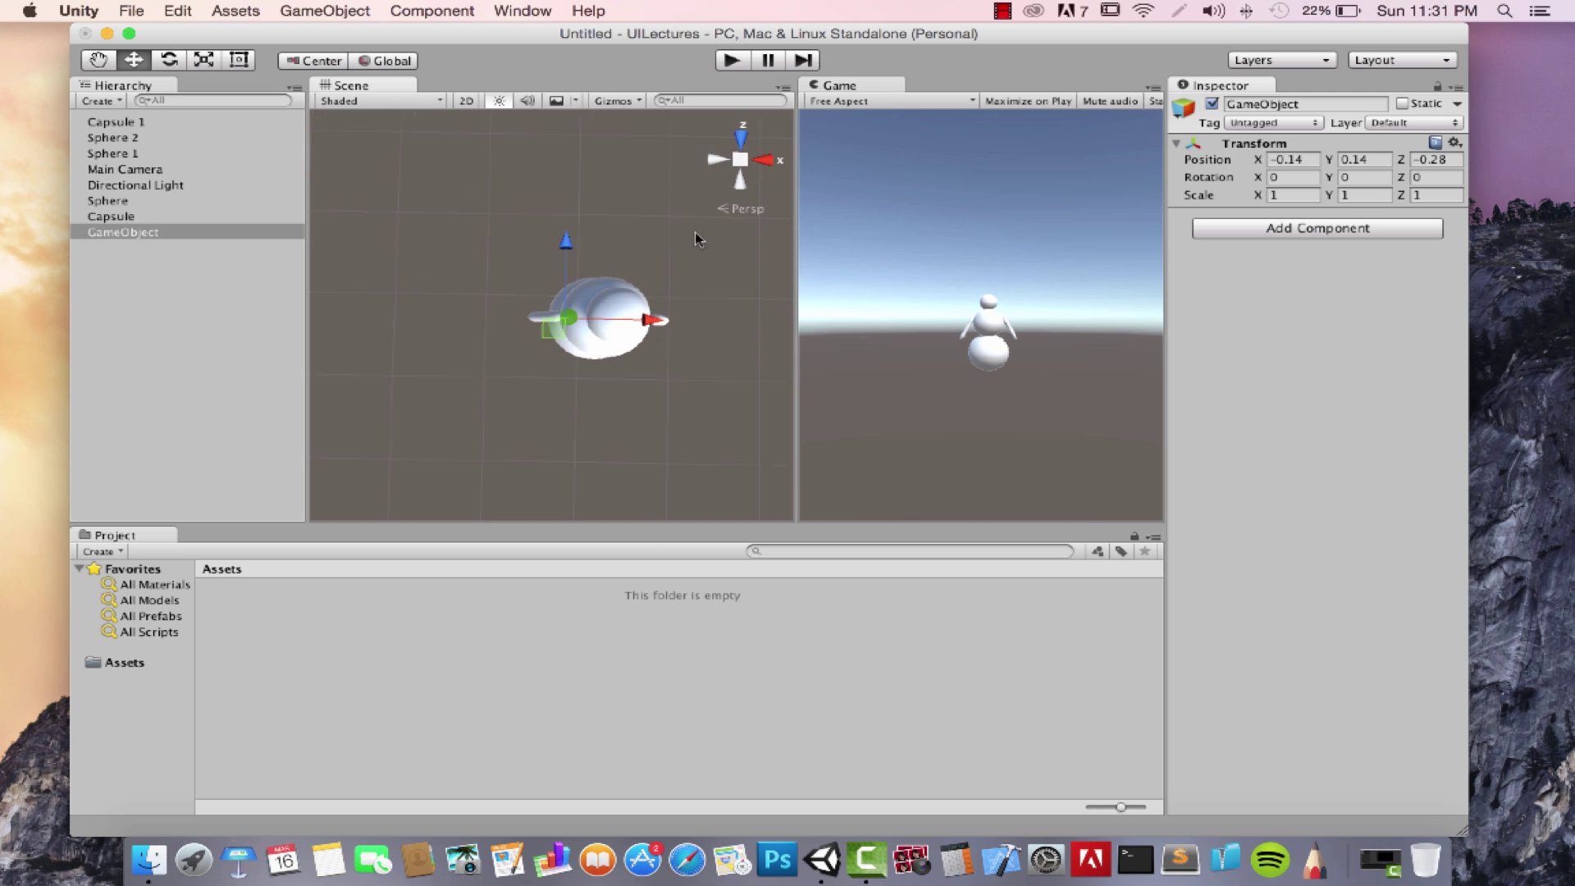
left_click(741, 146)
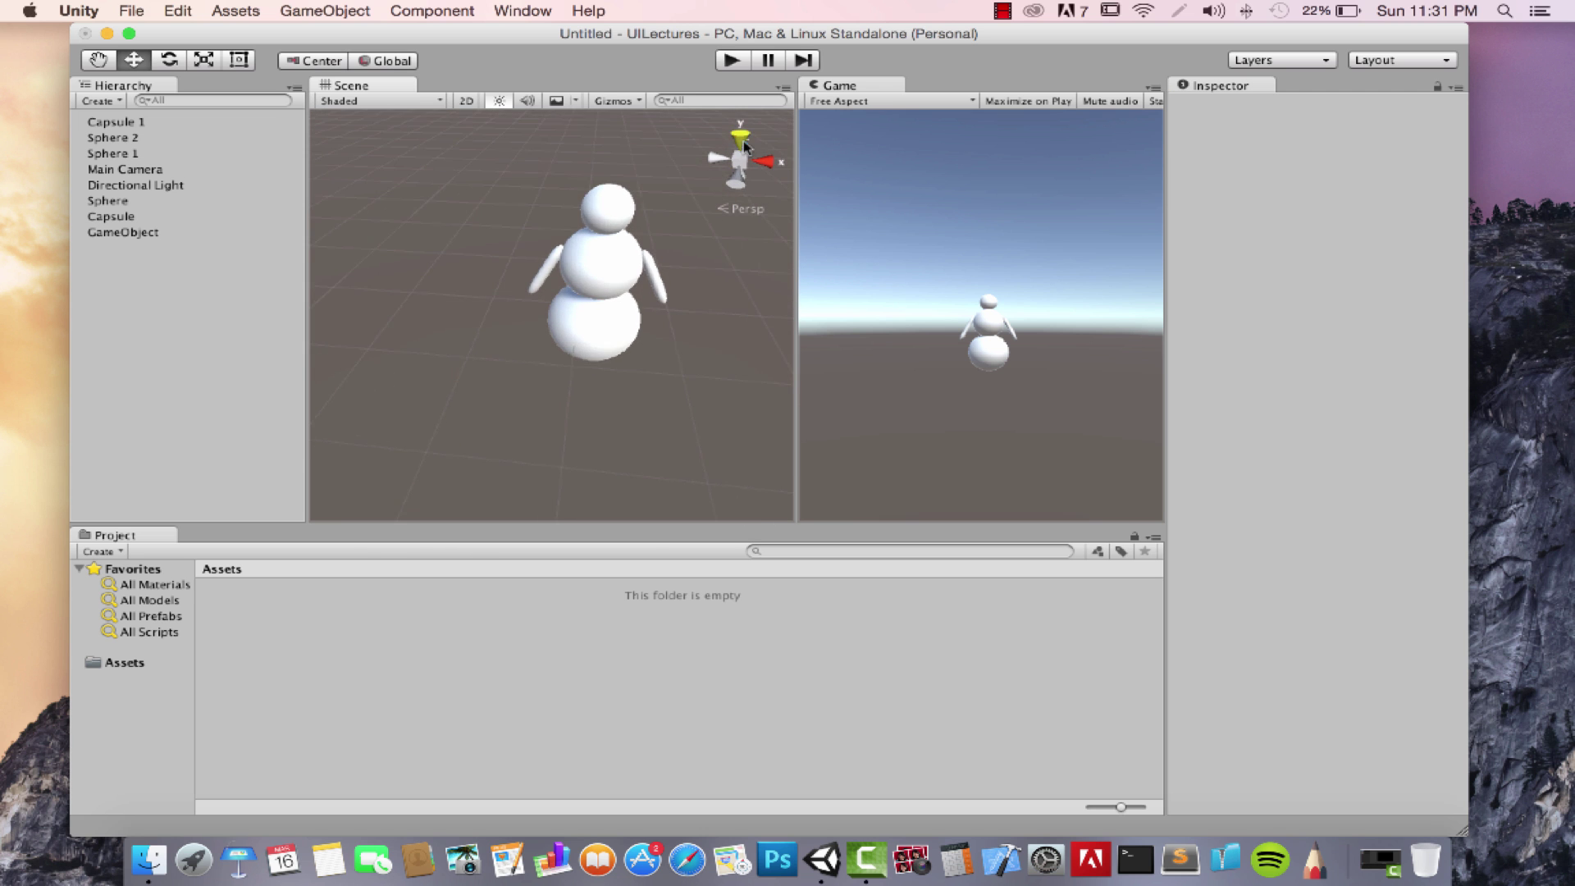
left_click(743, 145)
left_click(96, 61)
left_click_drag(604, 333, 548, 324)
left_click(184, 233)
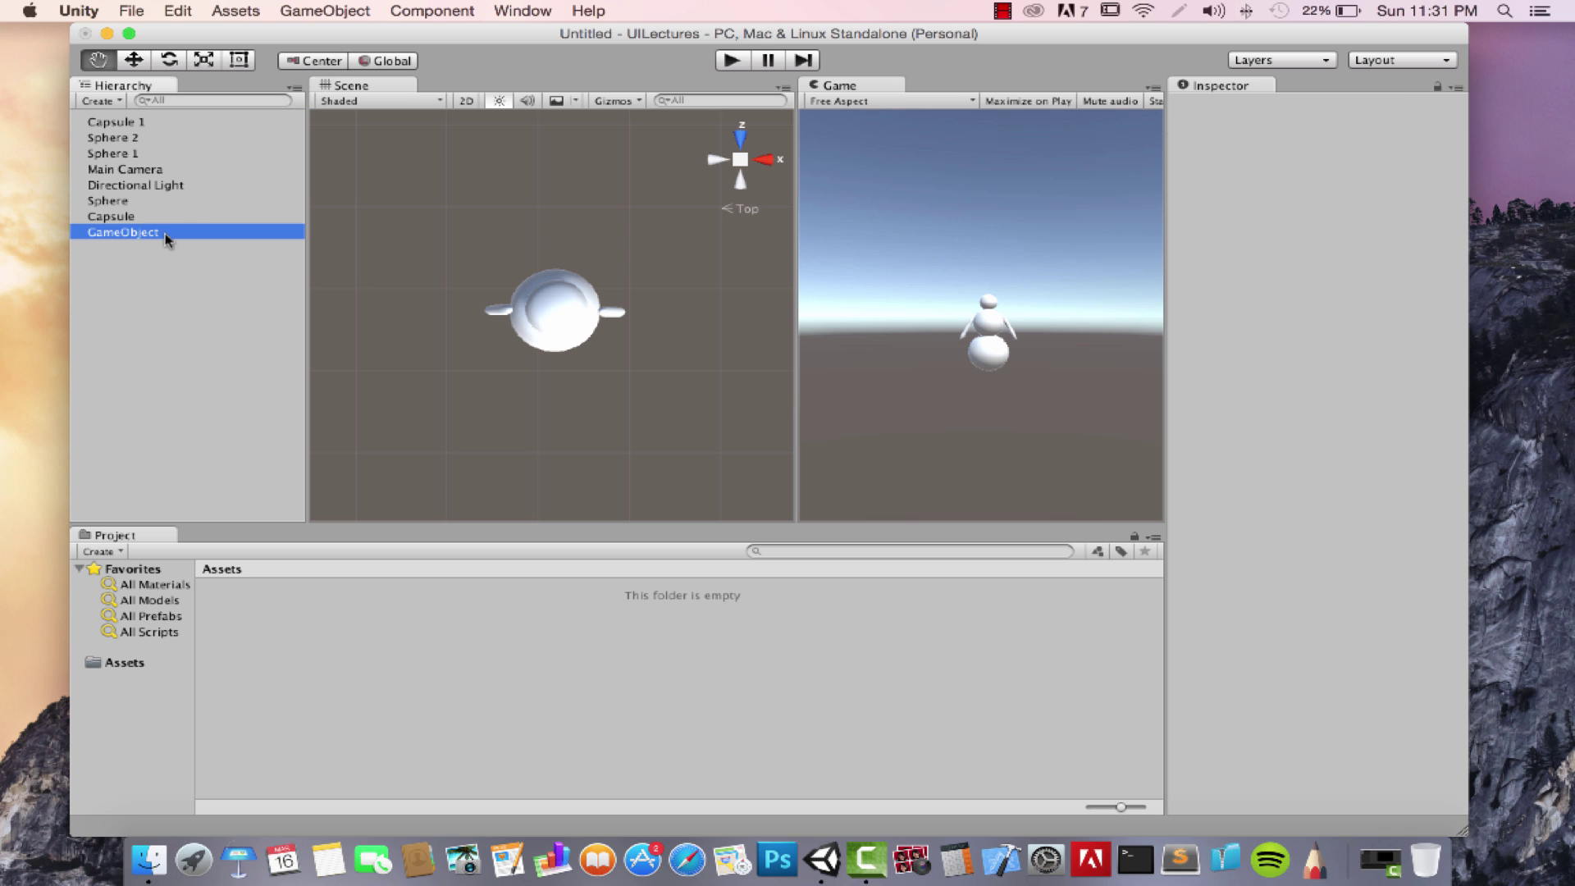
left_click(184, 217)
left_click(169, 234)
key("w")
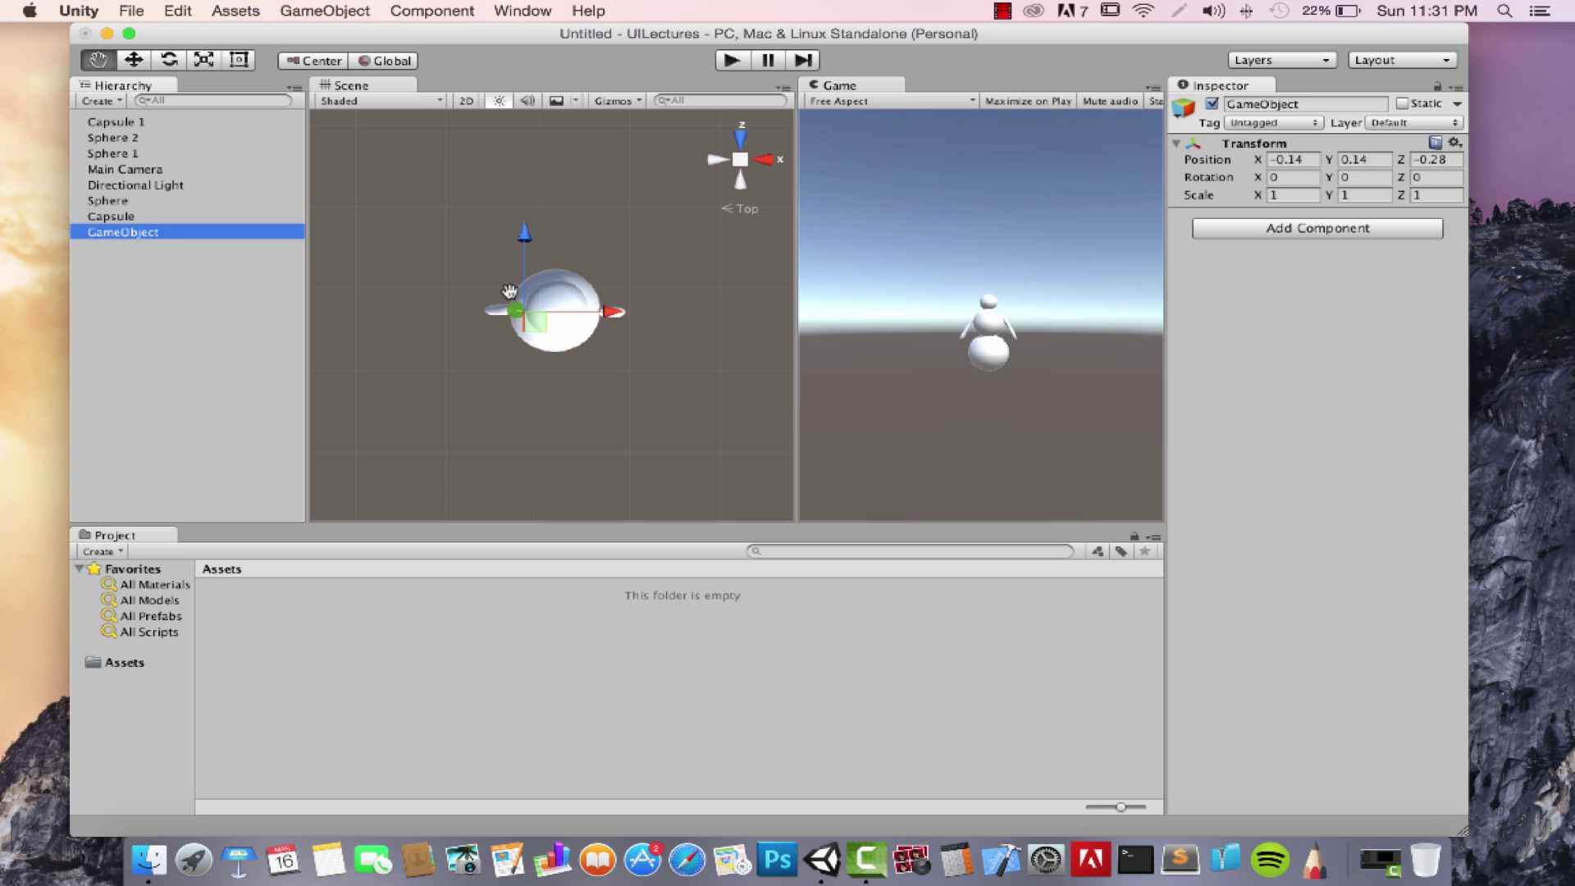
left_click_drag(621, 316, 653, 320)
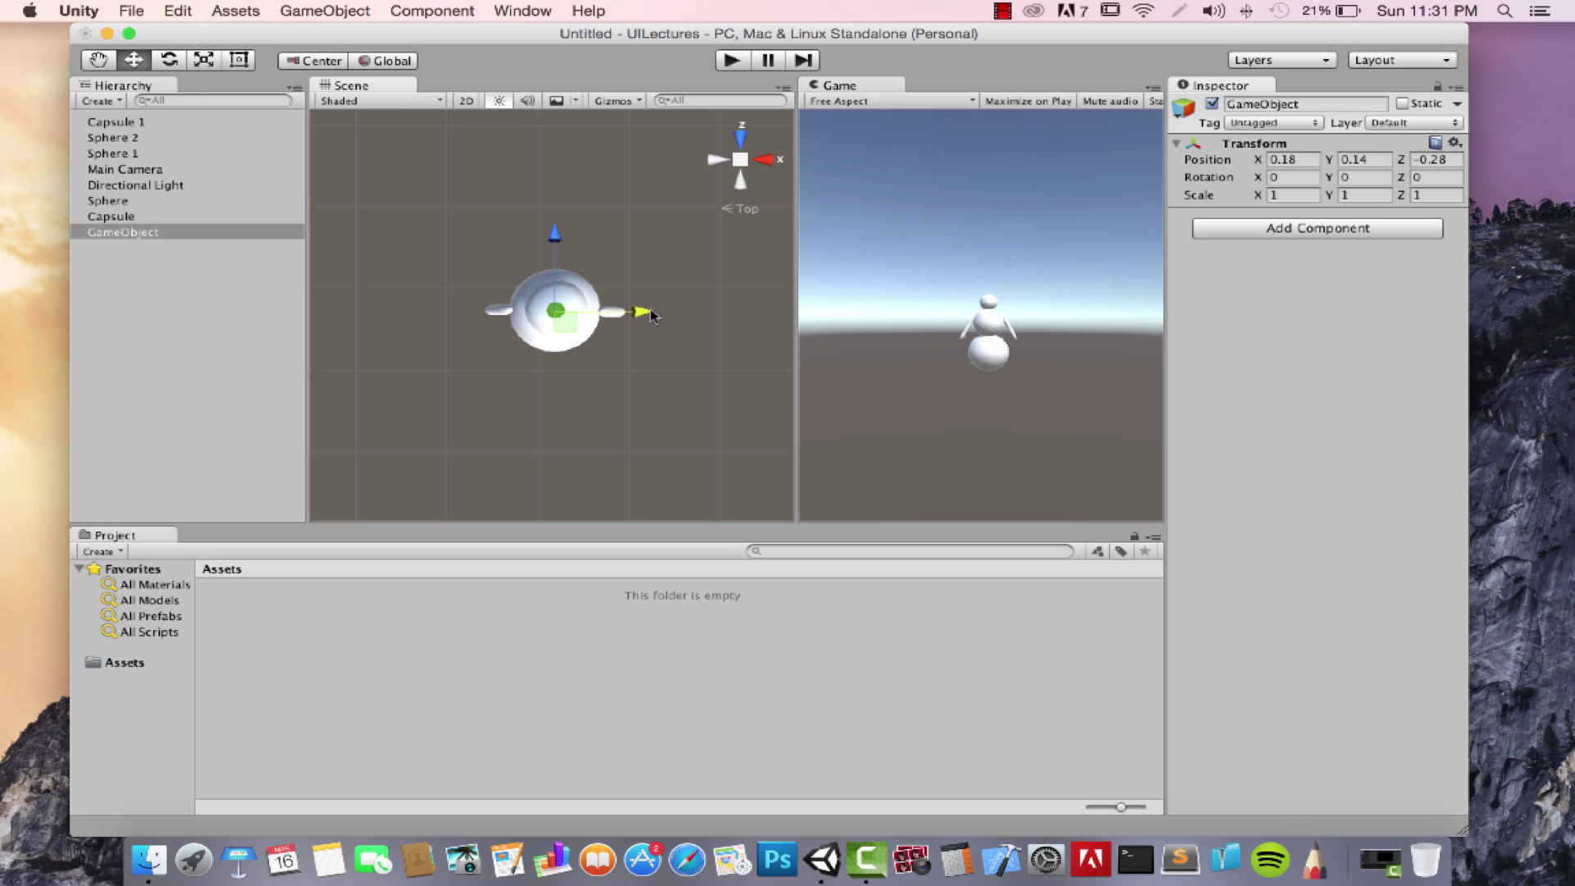
- Try moving the empty GameObject on its own along the X axis and undo the move
left_click(104, 64)
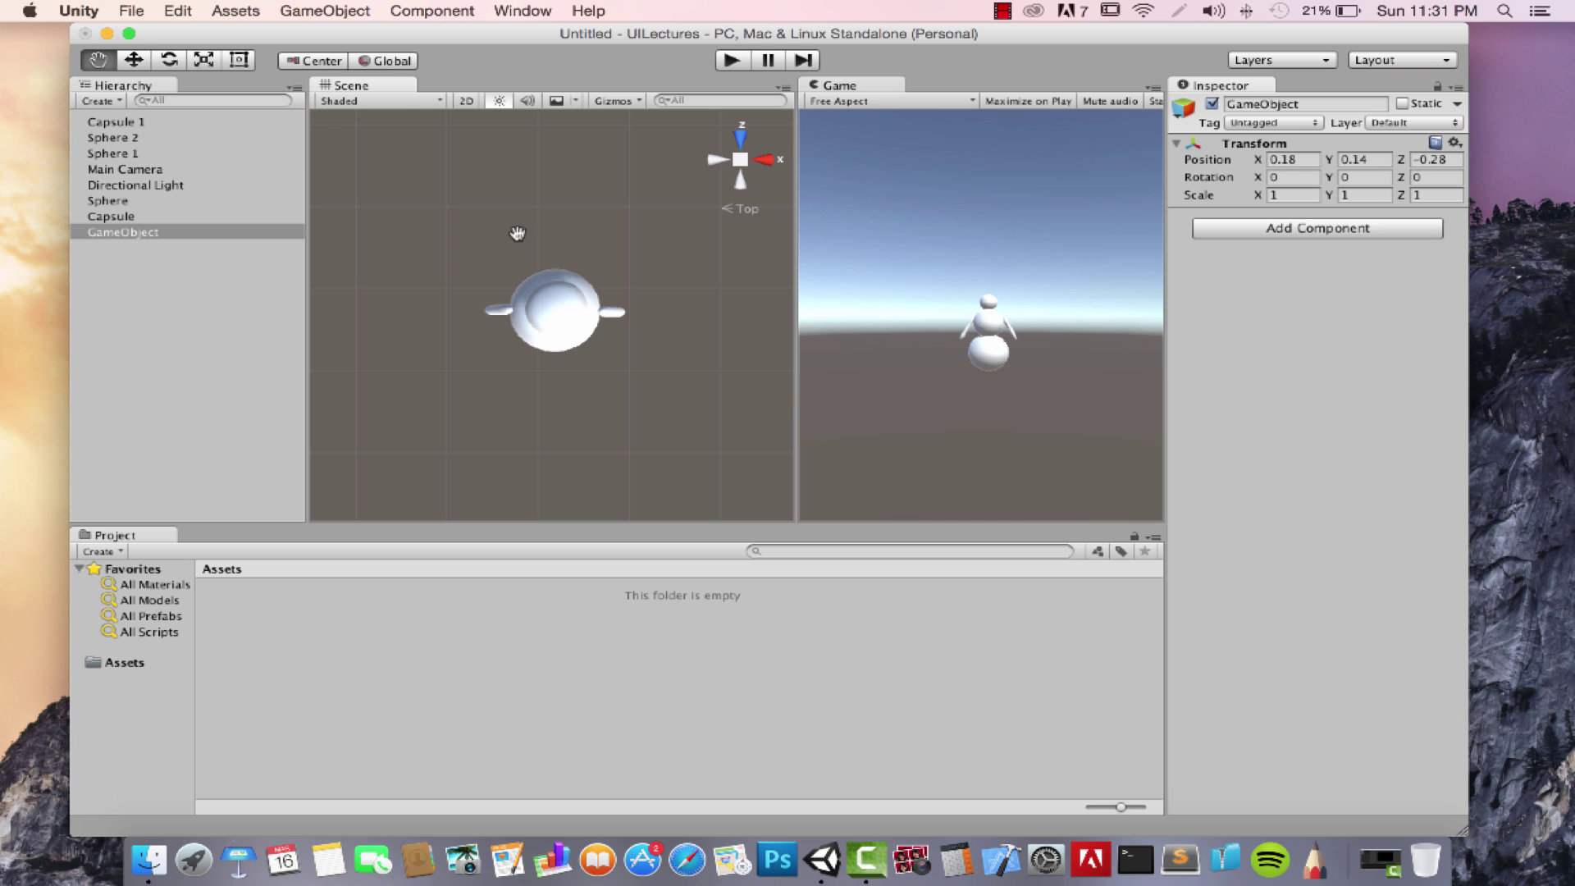
left_click(134, 61)
left_click_drag(509, 359, 545, 390, "alt")
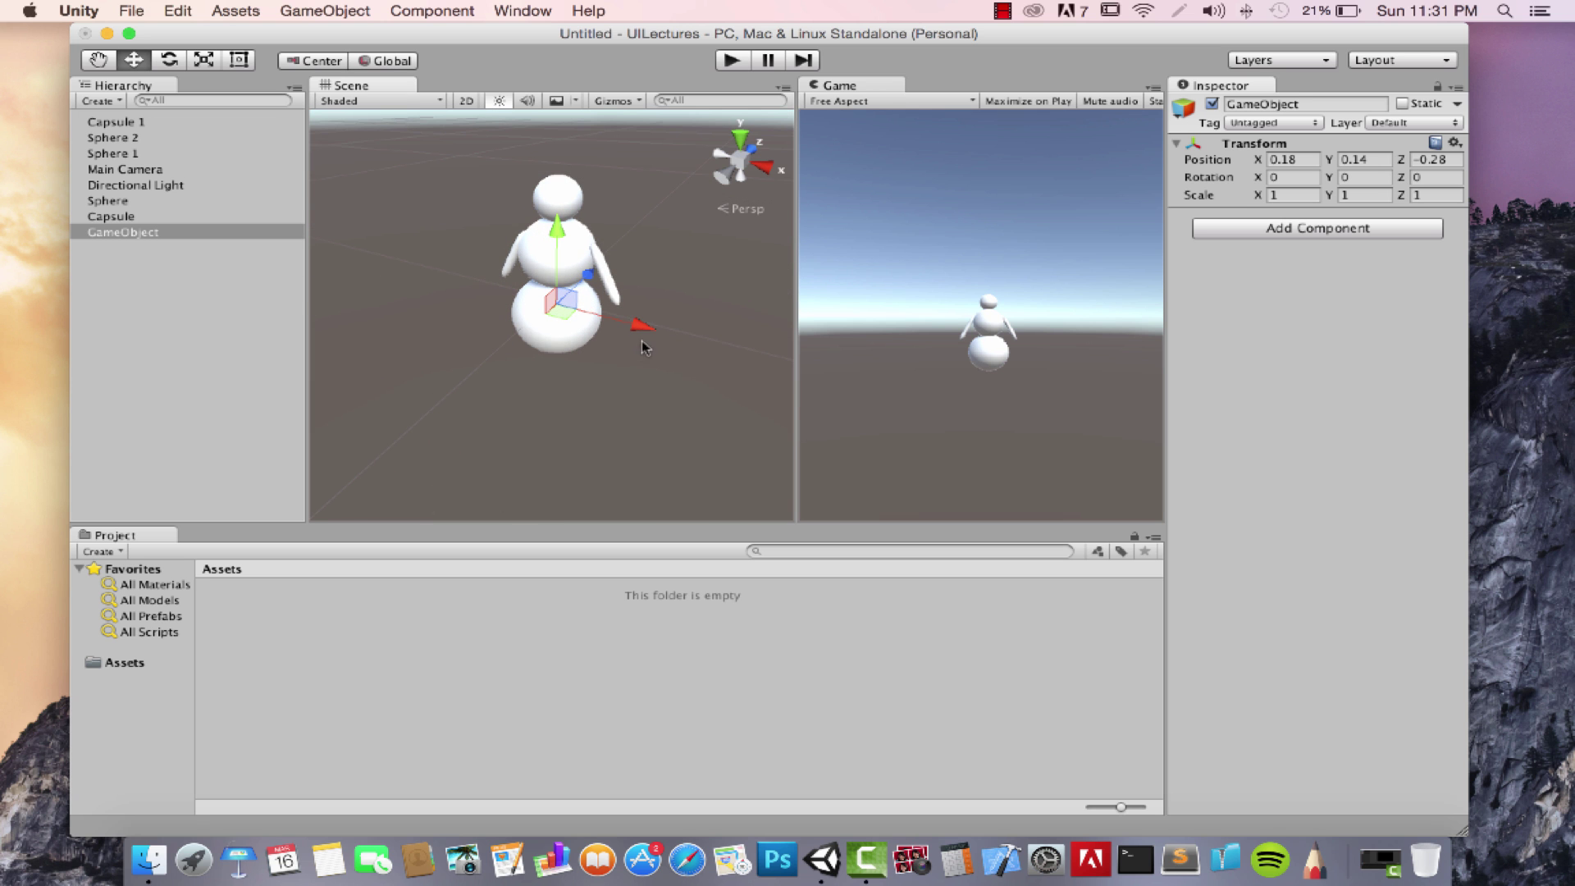
left_click_drag(628, 320, 657, 334)
key("super+z")
left_click(536, 267)
left_click(579, 283)
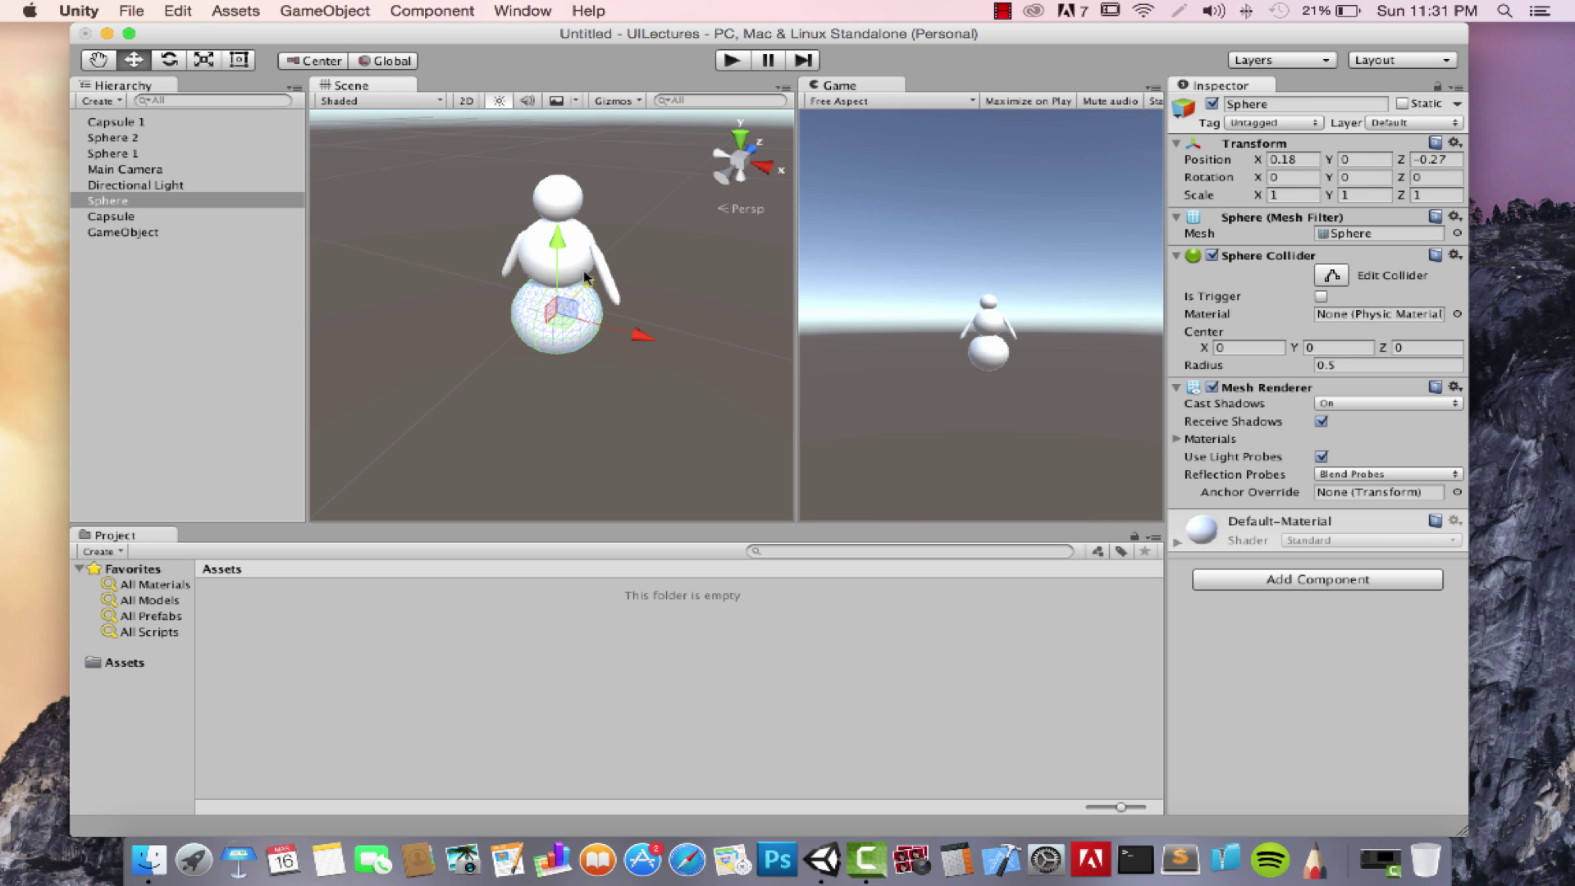
- Select both capsules and all three spheres in the Hierarchy and make them children of the empty GameObject
left_click(166, 232)
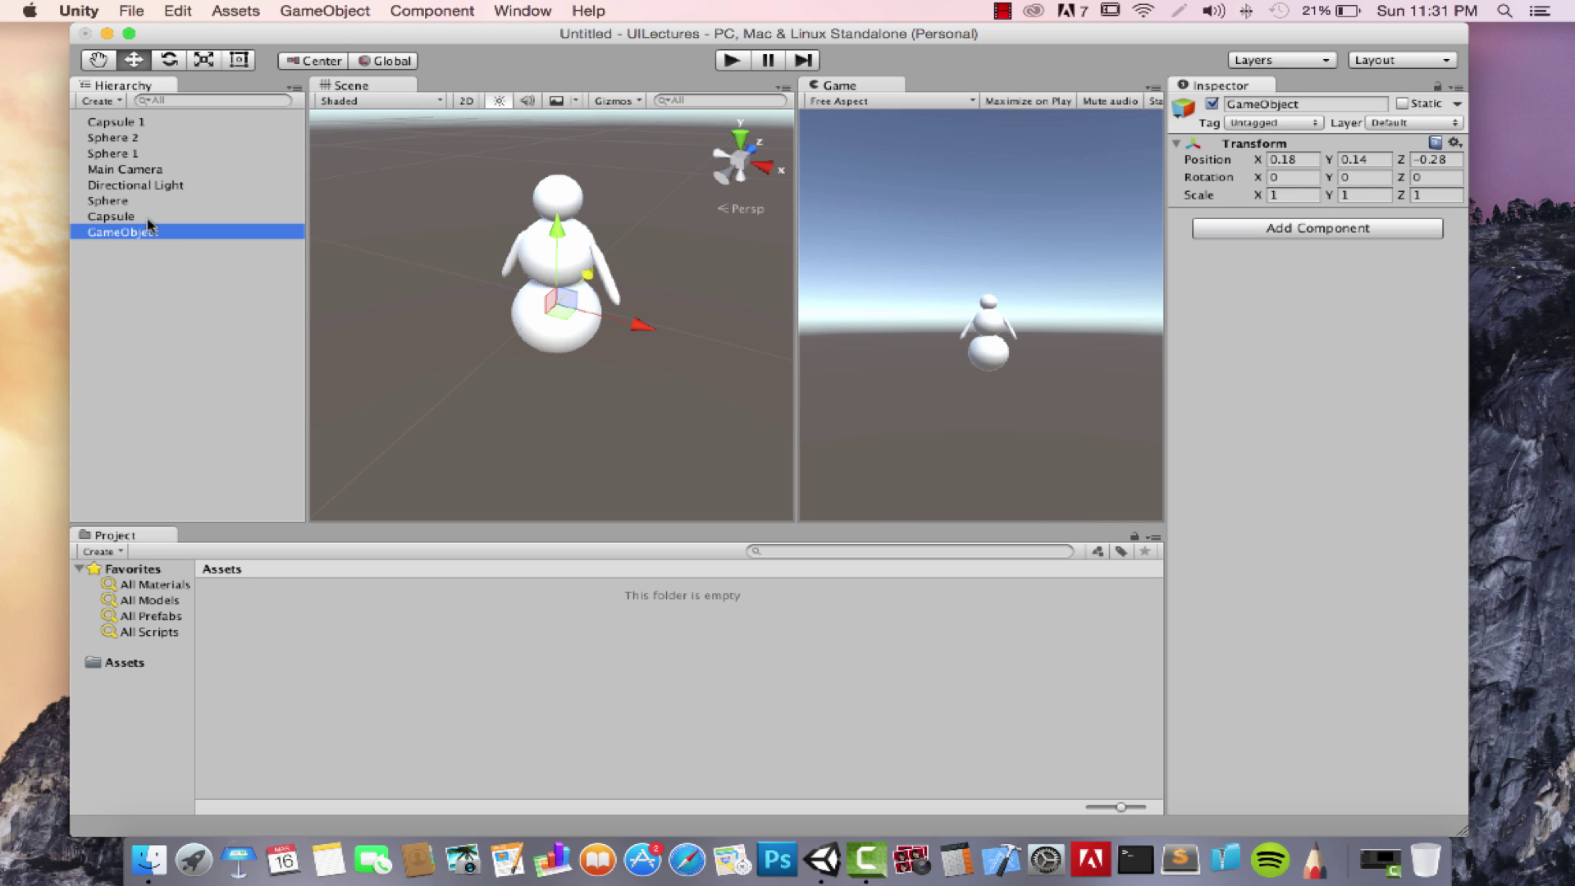
left_click(131, 217)
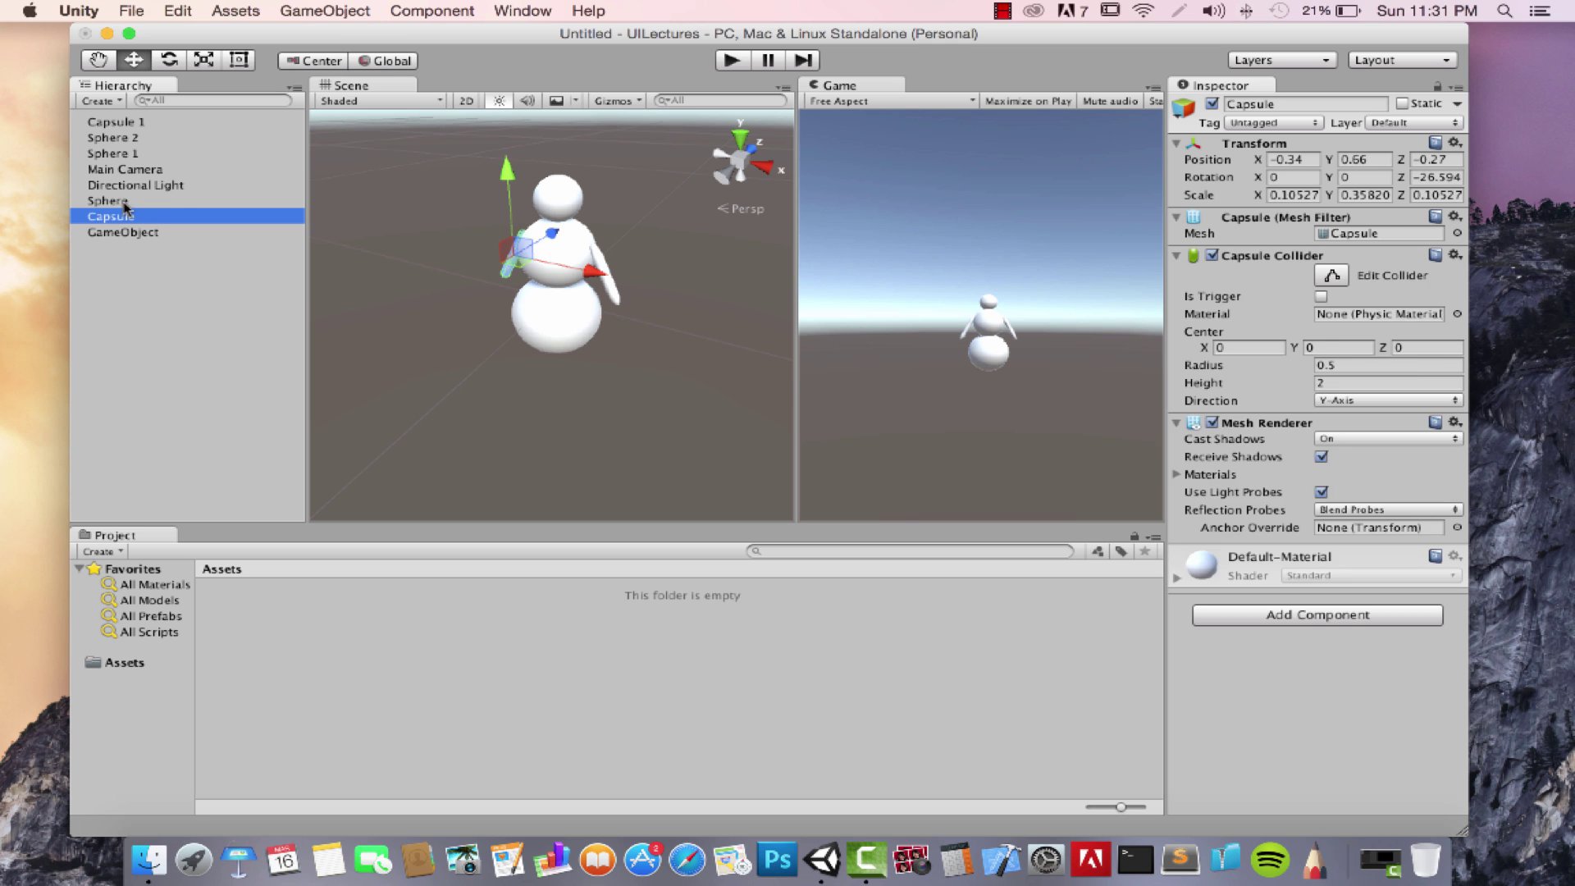
left_click(121, 204, "shift")
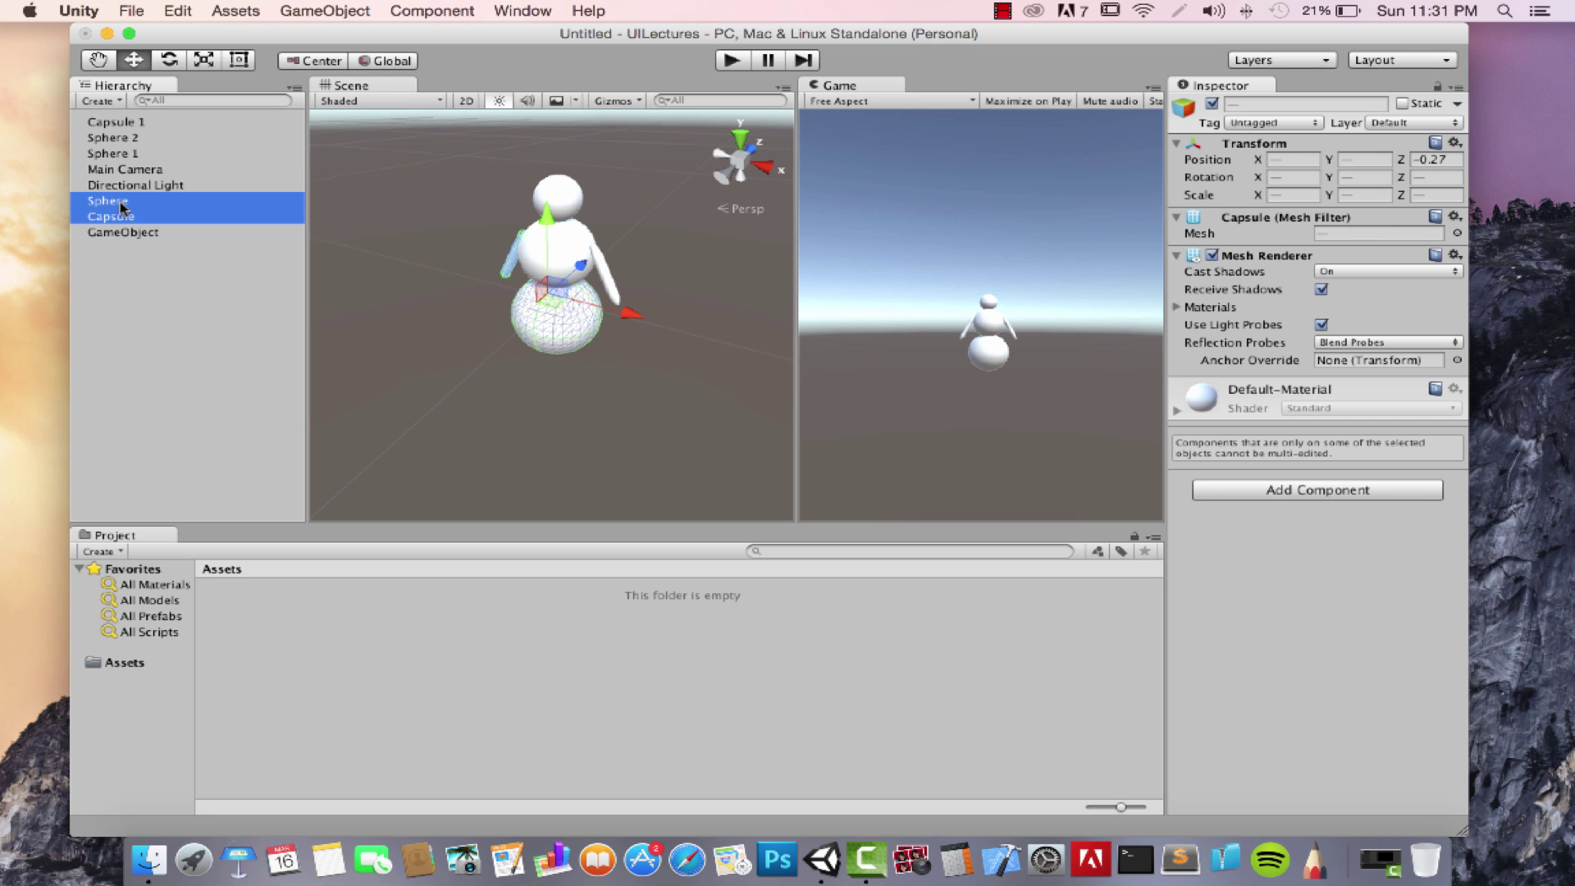
left_click(115, 153, "super")
left_click(114, 138, "super")
left_click(114, 122, "super")
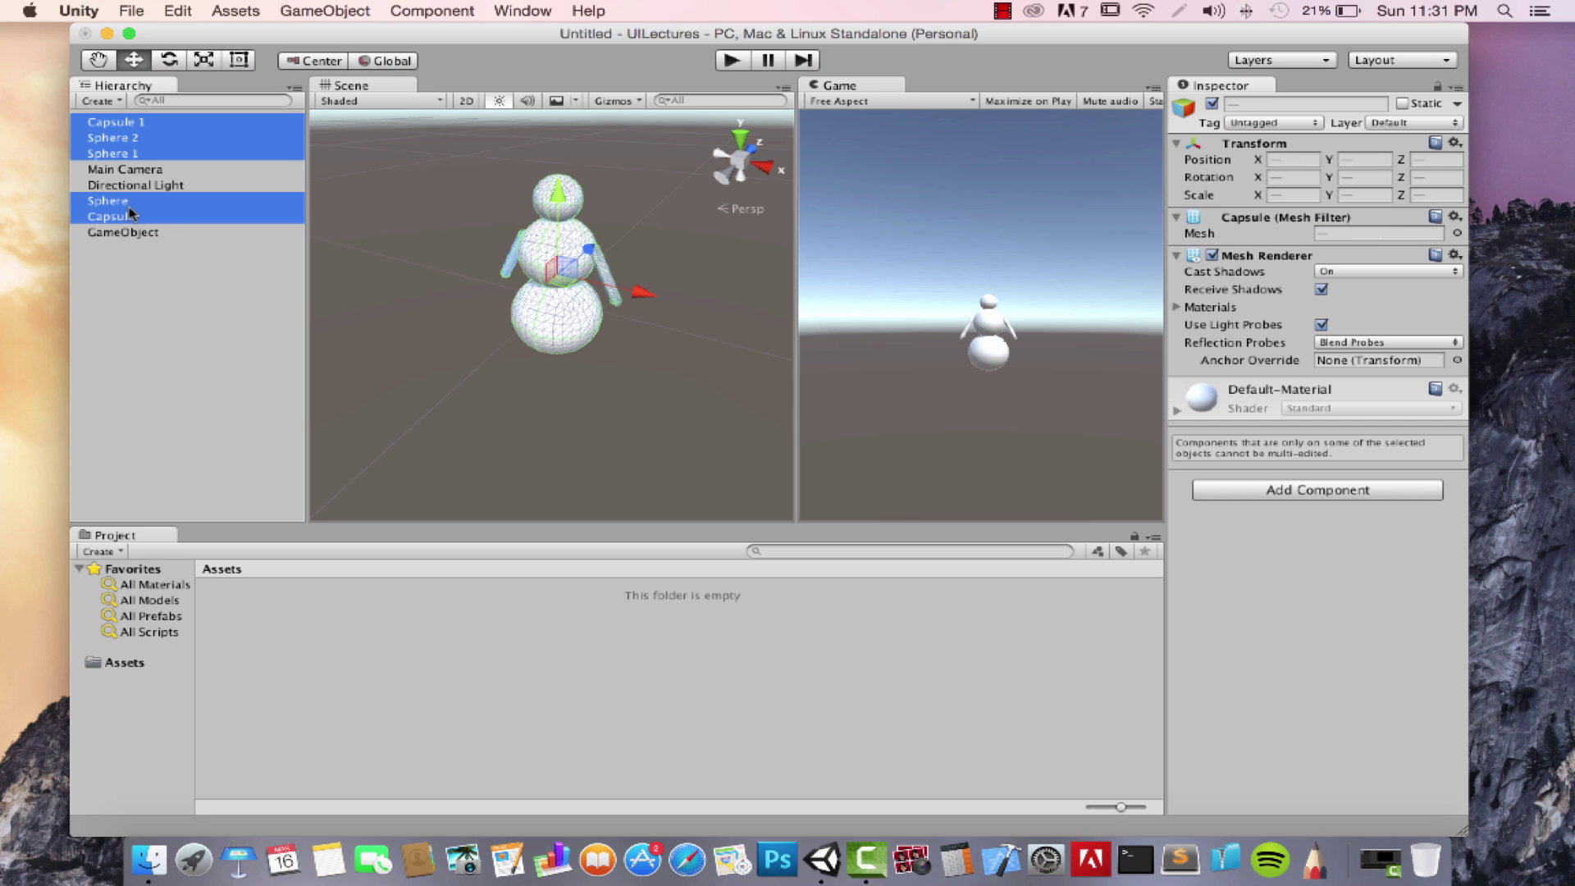
mouse_move(125, 214)
left_mouse_down()
mouse_move(215, 205)
mouse_move(201, 248)
mouse_move(103, 232)
mouse_move(128, 234)
left_mouse_up()
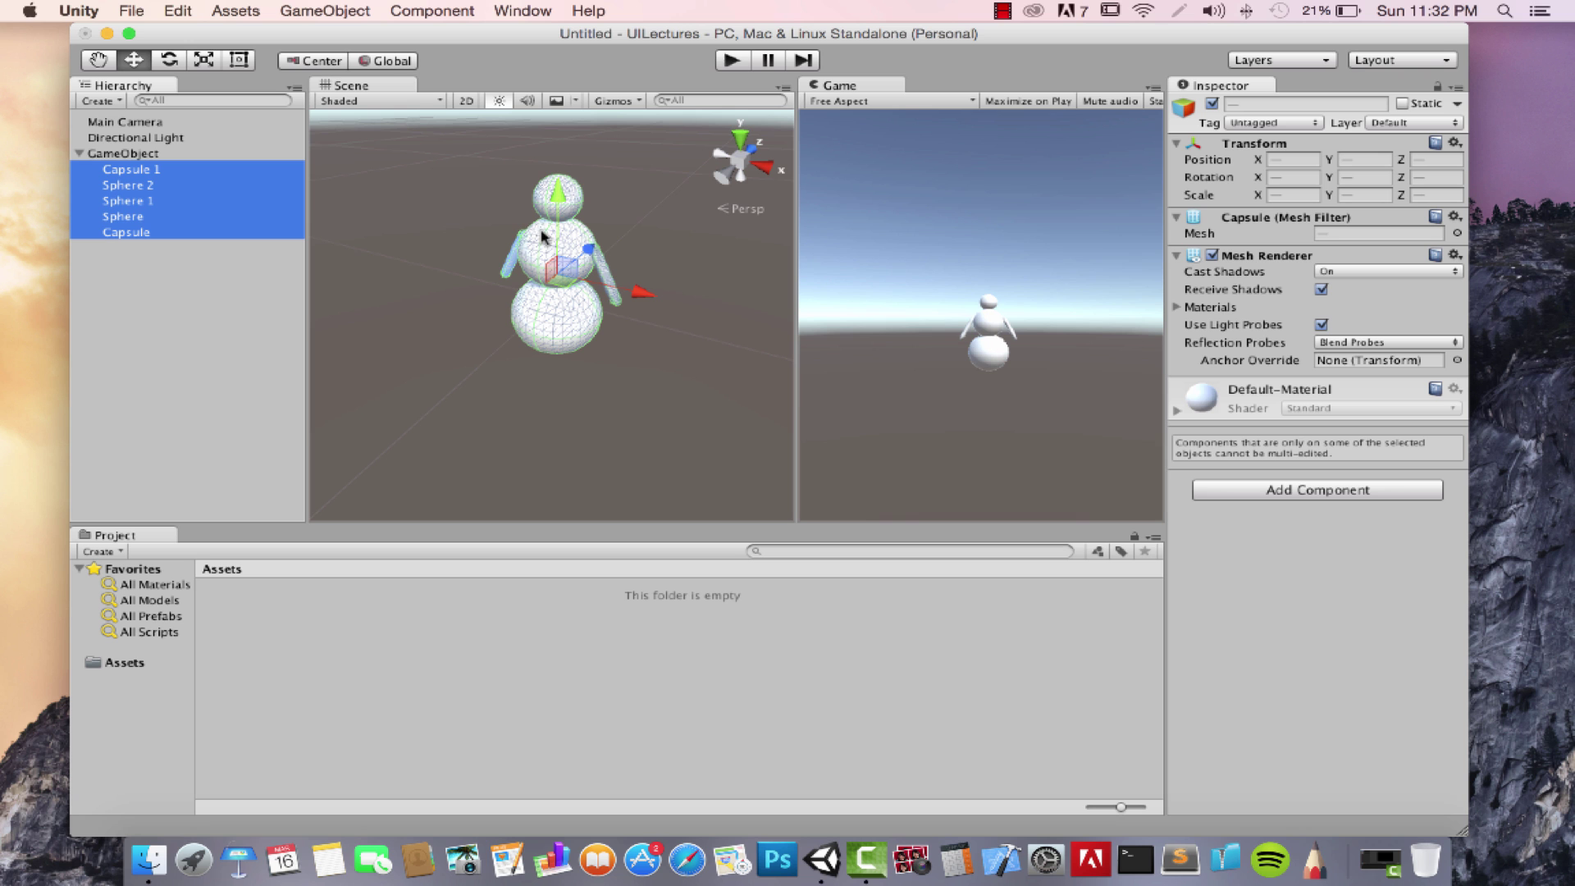
- Move and rotate the whole snowman through its parent object to about X -0.18 and Y rotation -8.71, and undo a trial scaling
left_click(128, 154)
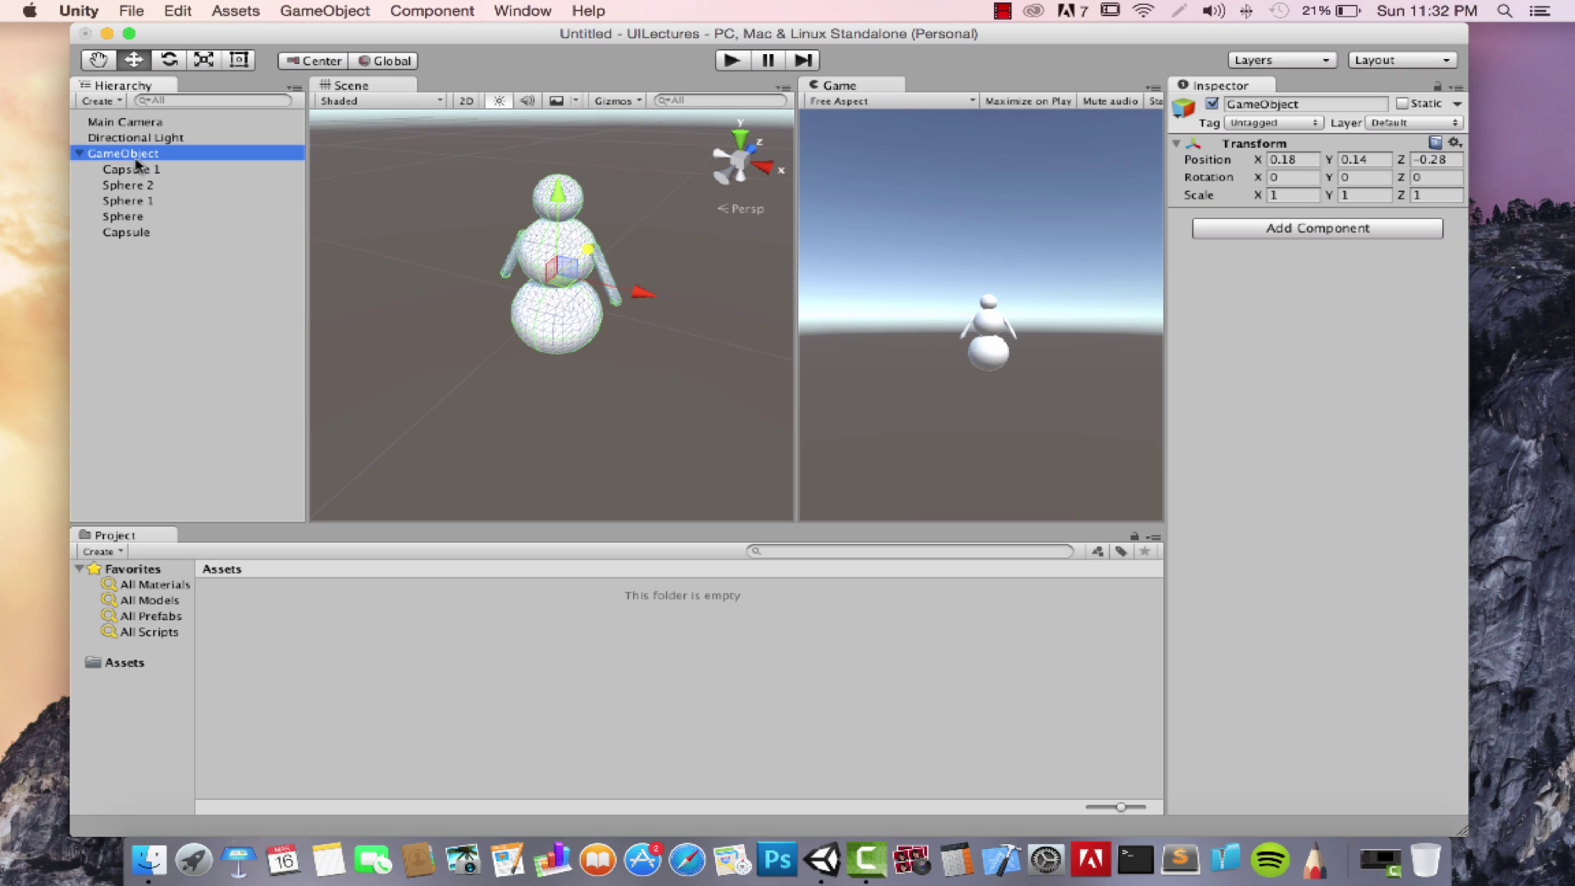
left_click(80, 155)
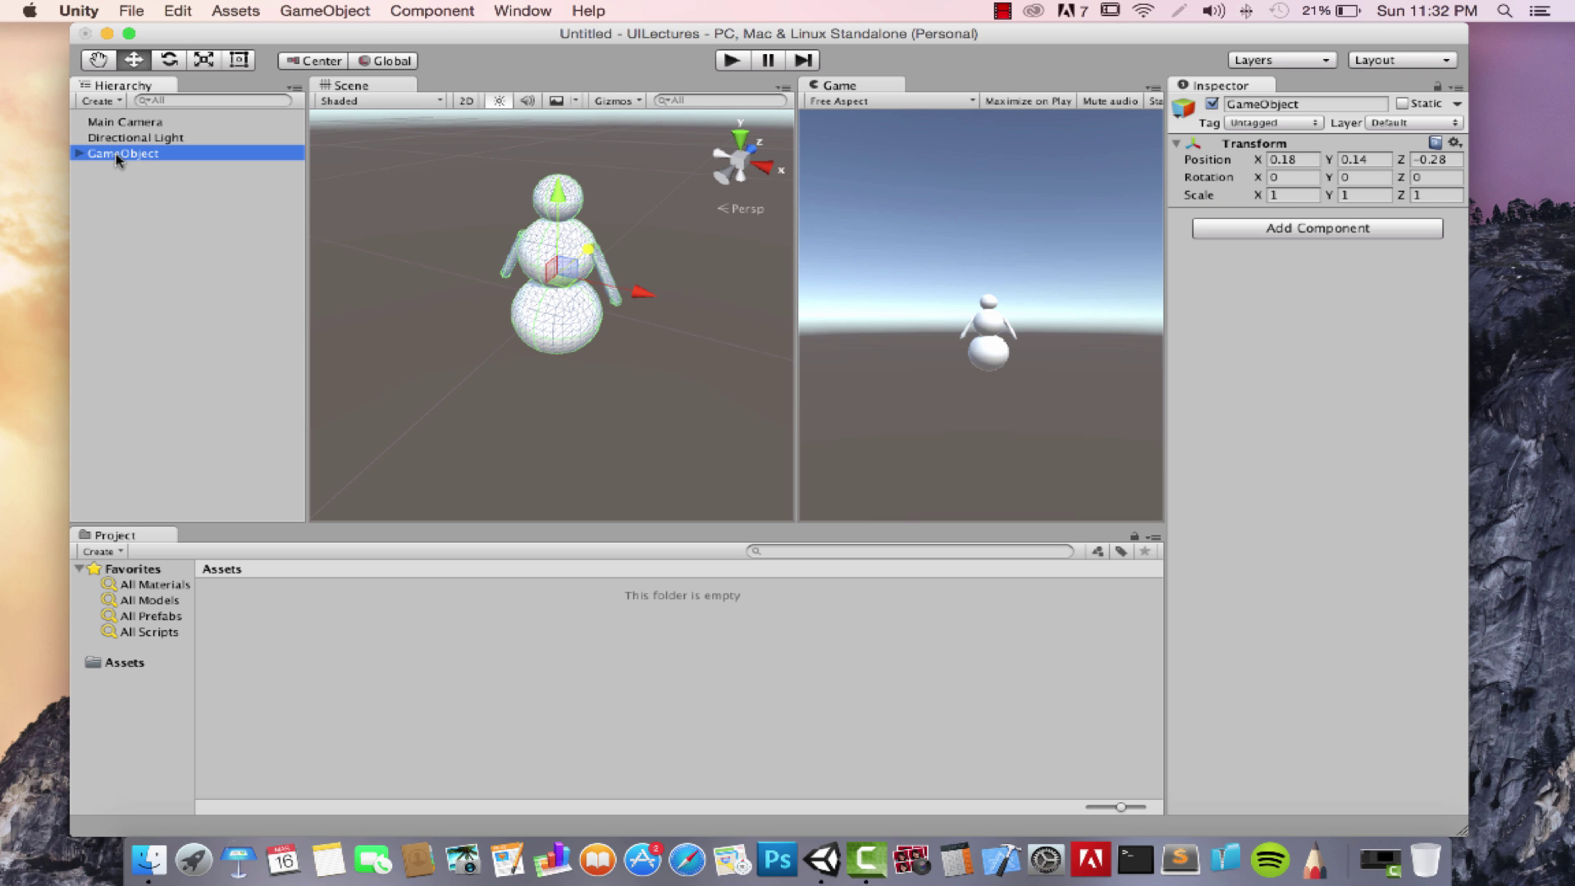
left_click_drag(638, 297, 549, 295)
key("e")
key("r")
key("super+z")
- Expand the parent GameObject and take the bottom sphere out of it in the Hierarchy
left_click(80, 153)
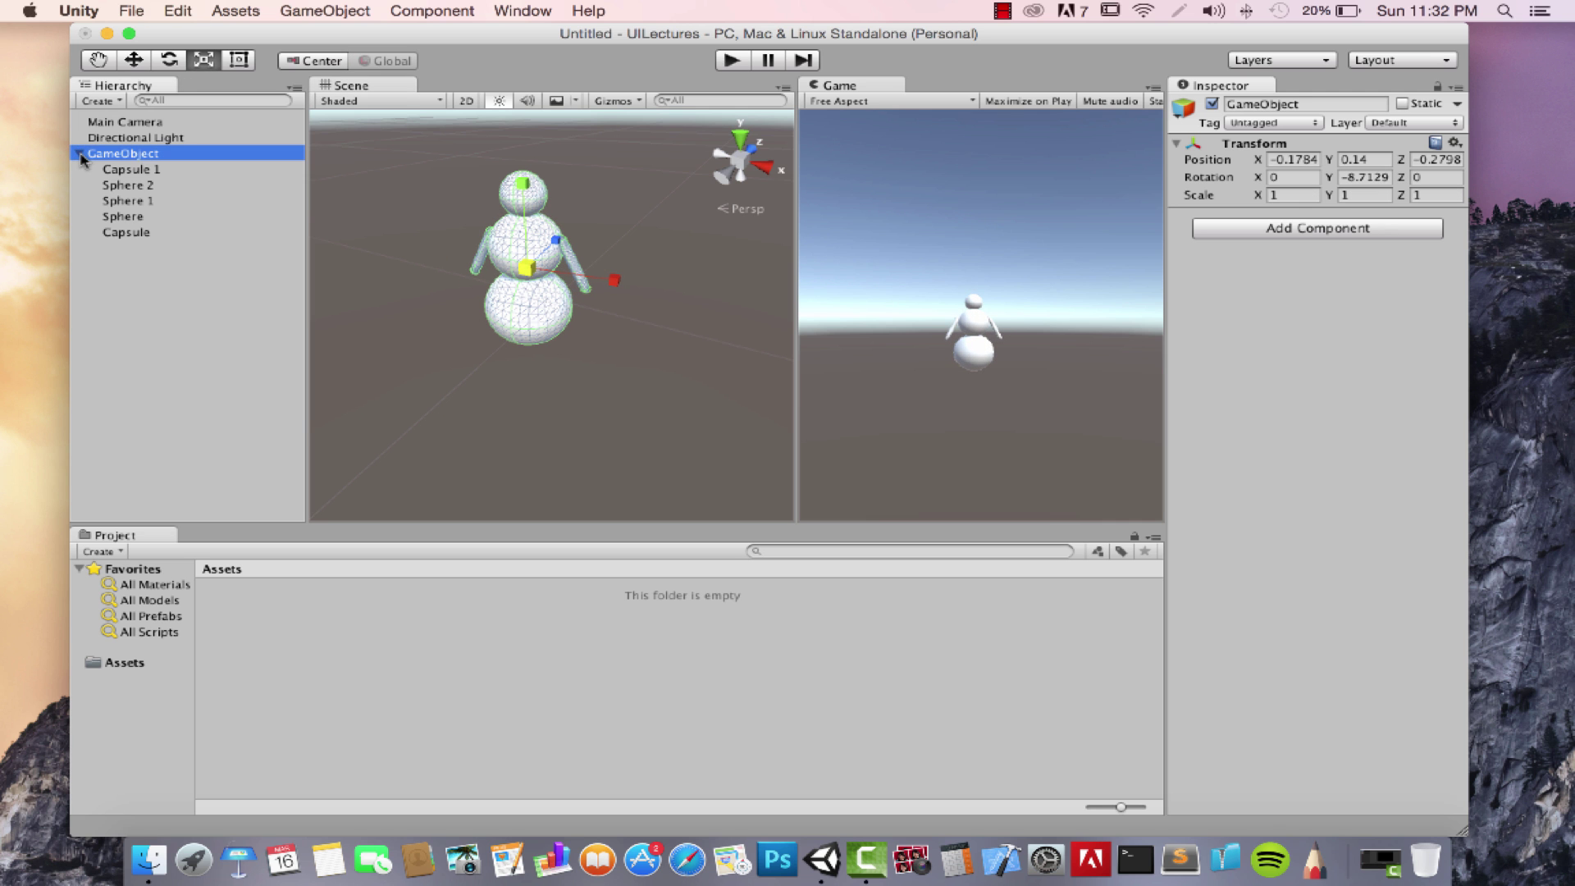
left_click(152, 171)
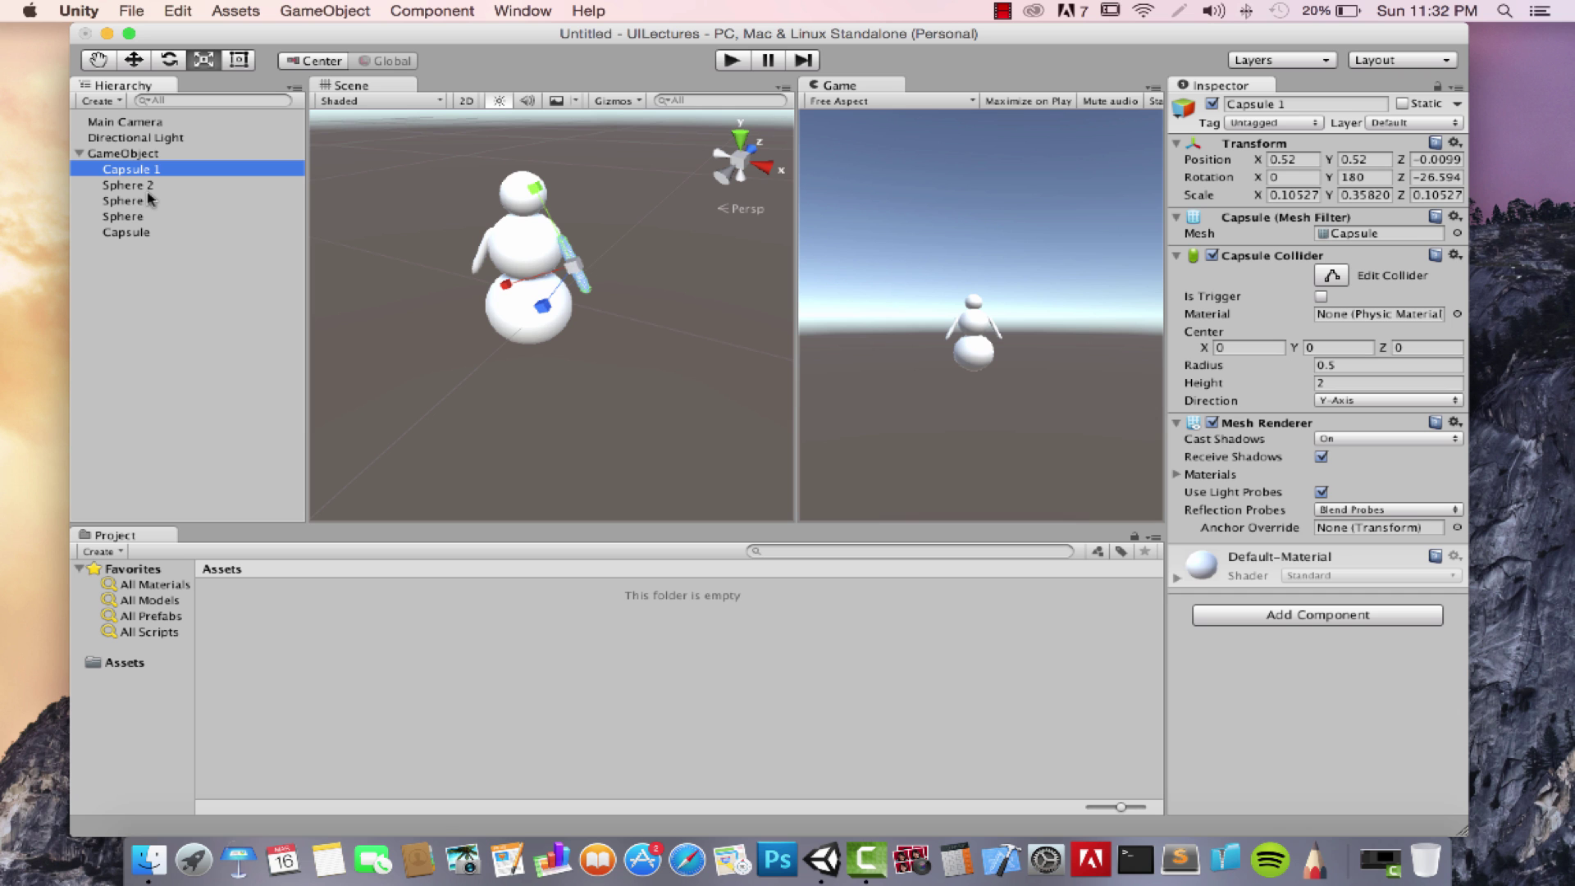
left_click(150, 203)
left_click_drag(148, 218, 138, 289)
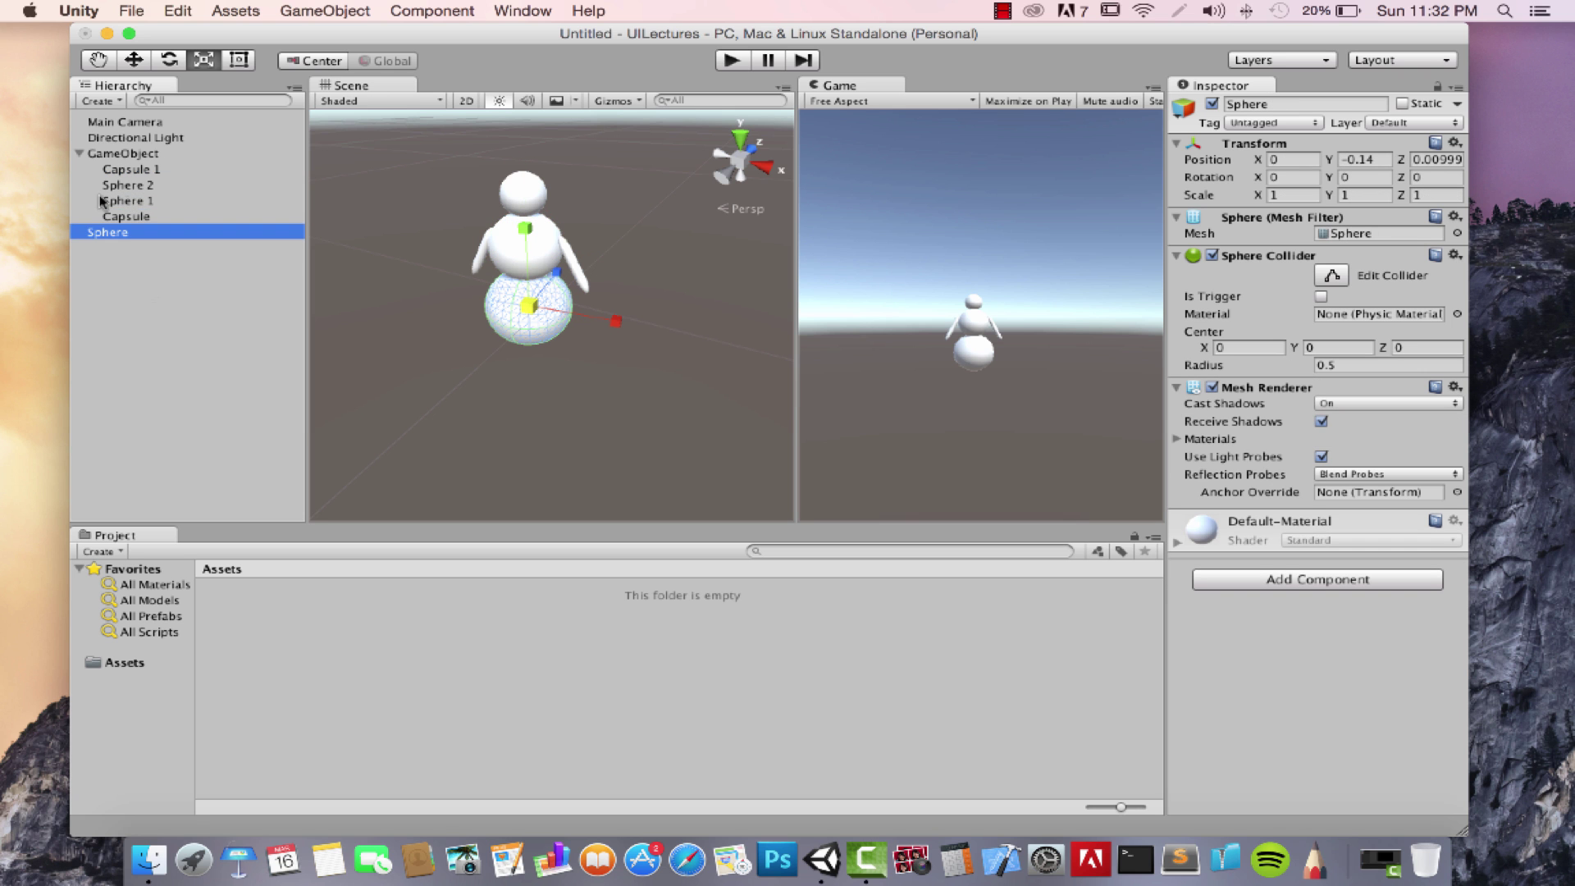
- Try moving the parent object without the bottom sphere, and make that sphere a child of GameObject again
left_click(128, 154)
key("w")
left_click_drag(611, 246, 562, 285)
left_click_drag(132, 234, 146, 156)
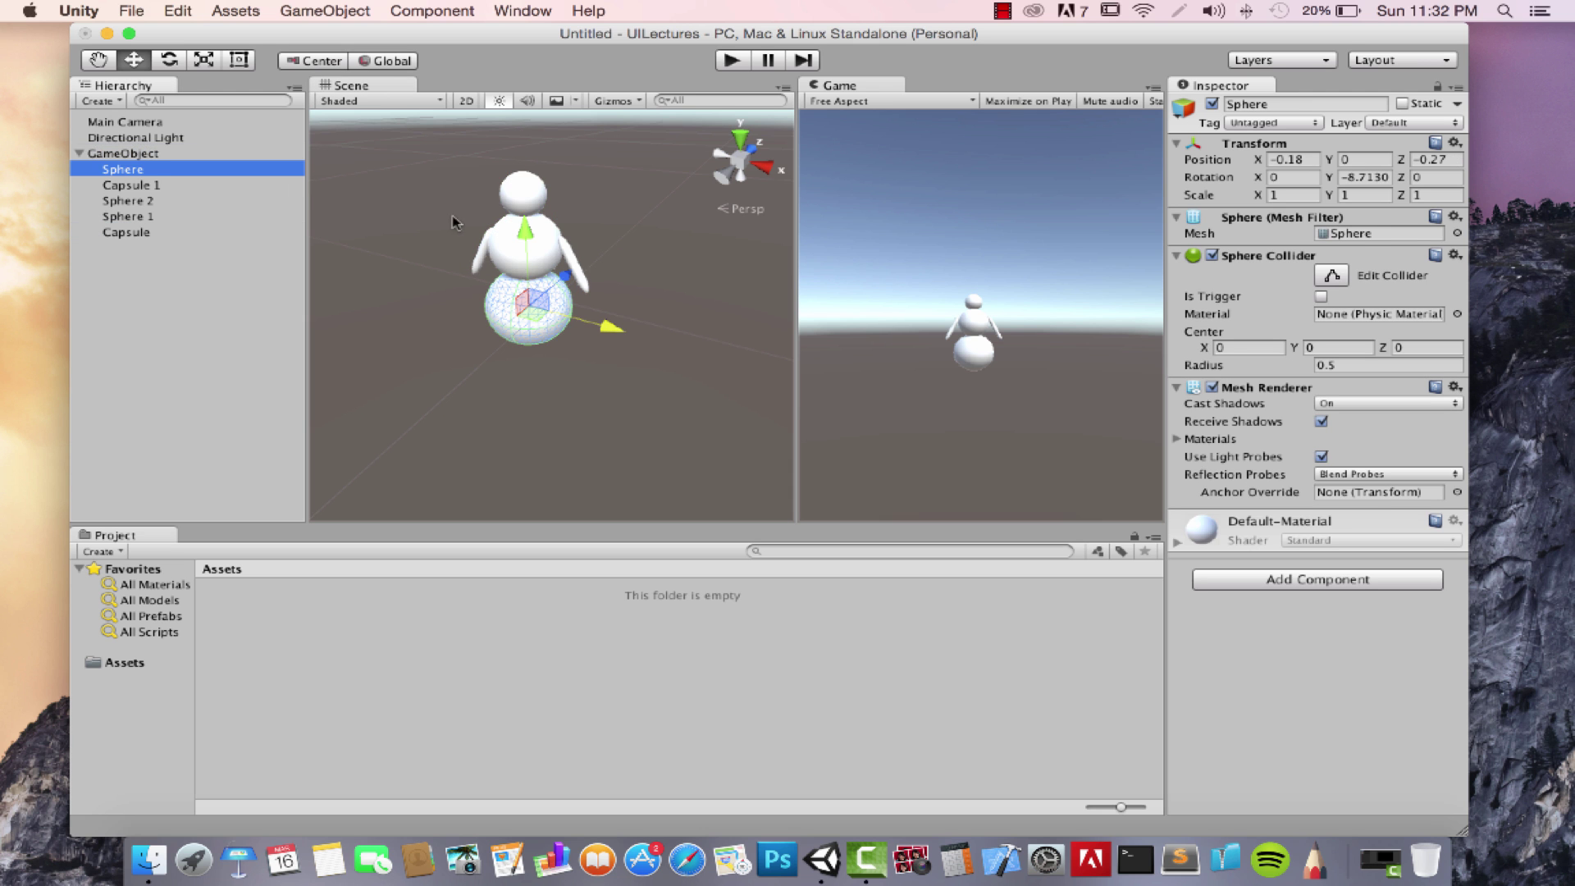
- Move the whole snowman along the X axis through its parent GameObject to about X -0.8
left_click(156, 155)
left_click(608, 287)
left_click_drag(609, 287, 558, 276)
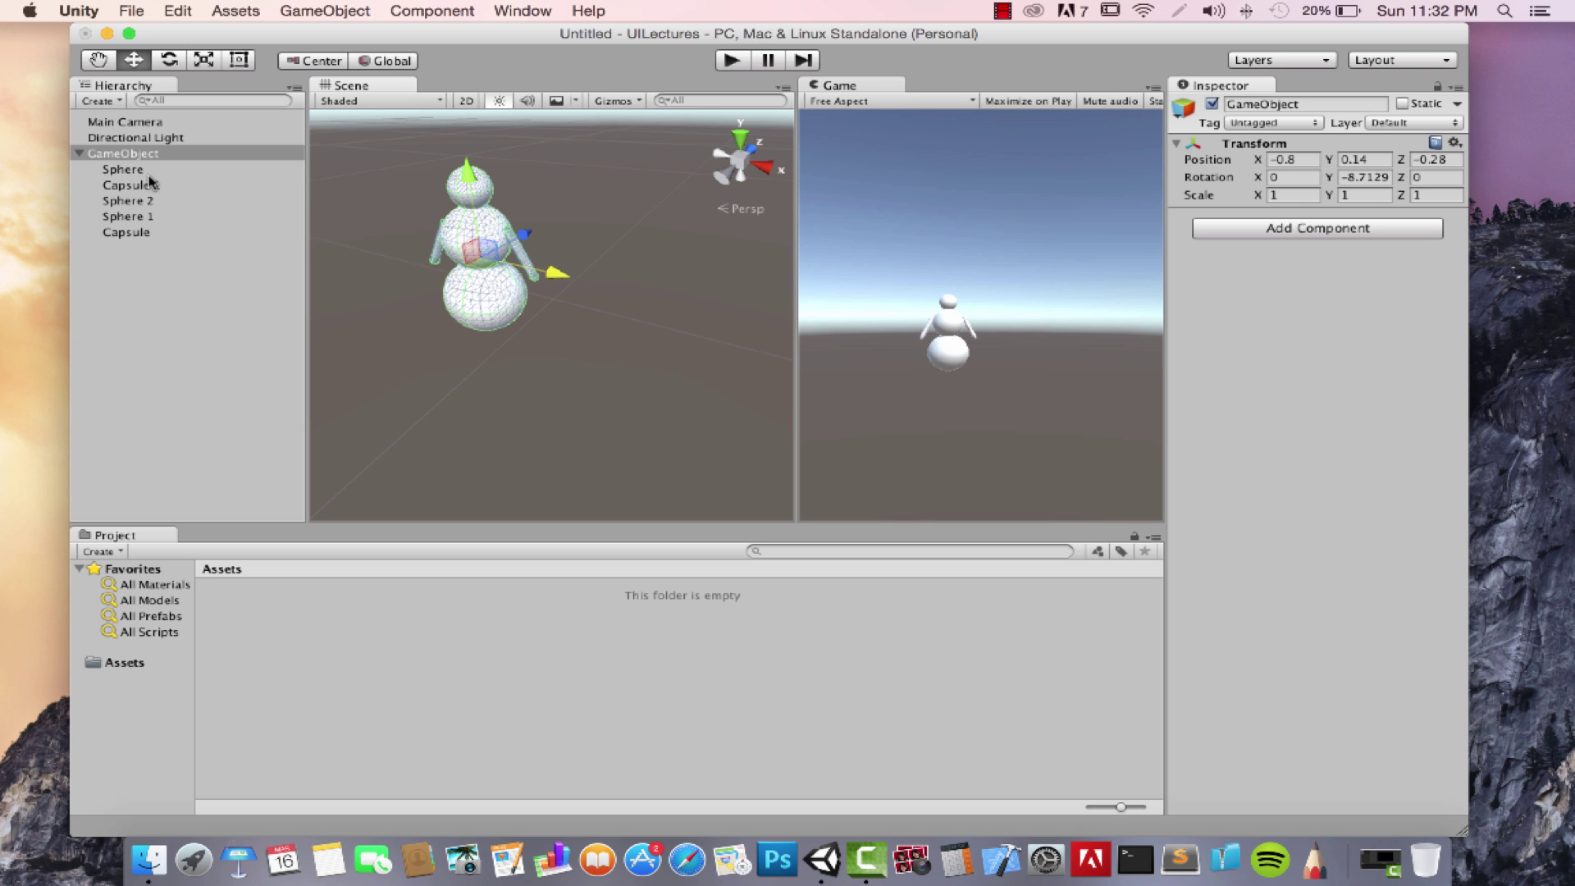
- Rename the parent GameObject in the Hierarchy as Snowman
left_click(149, 168)
left_click(139, 156)
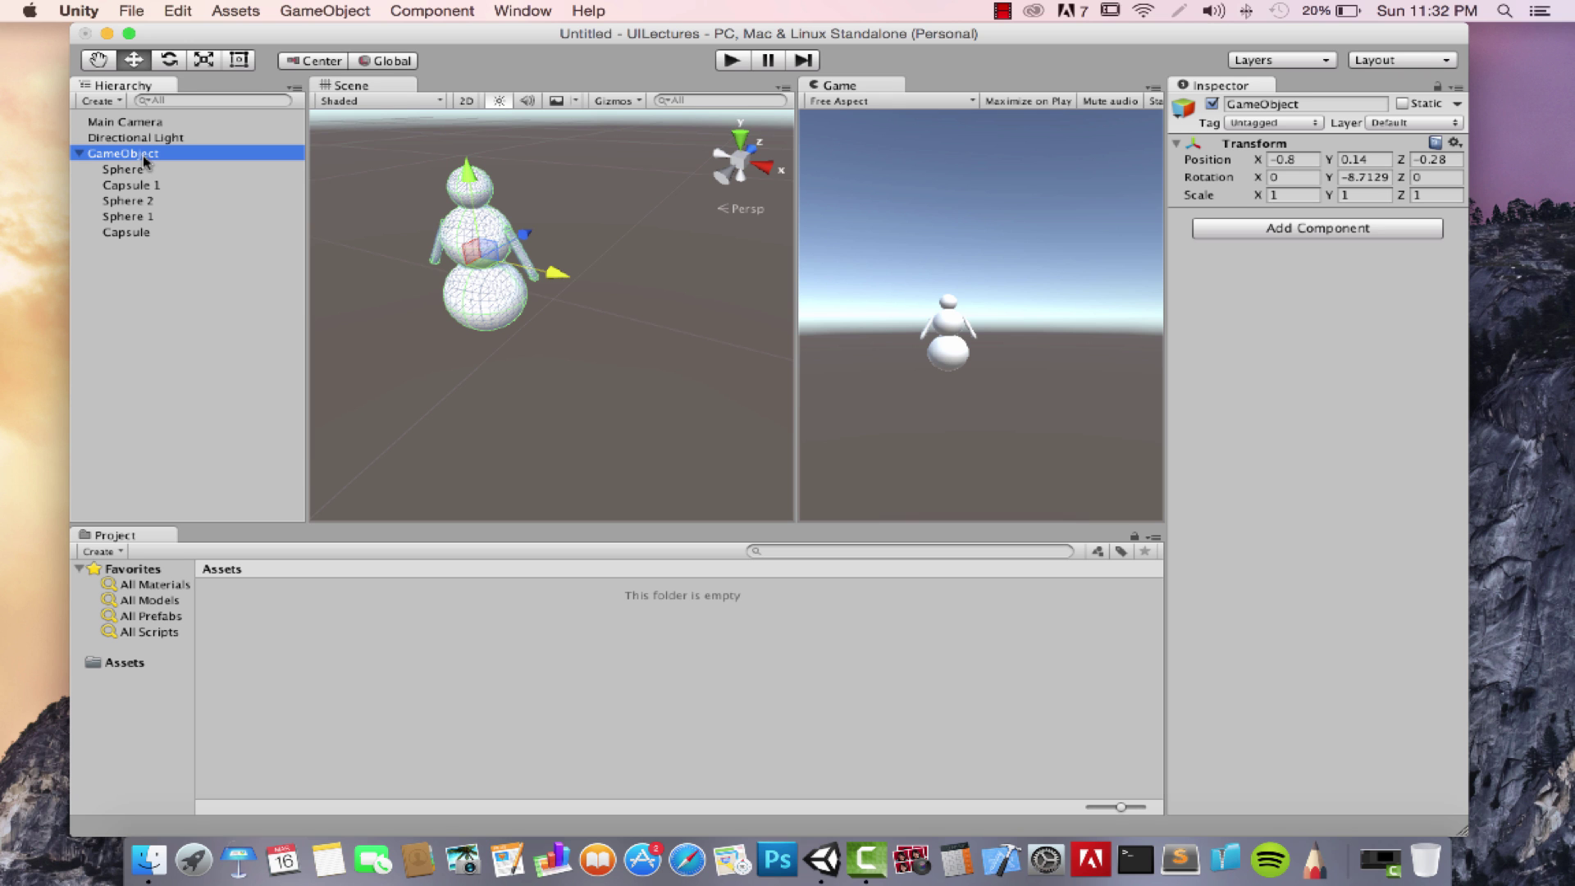
right_click(144, 156)
left_click(185, 214)
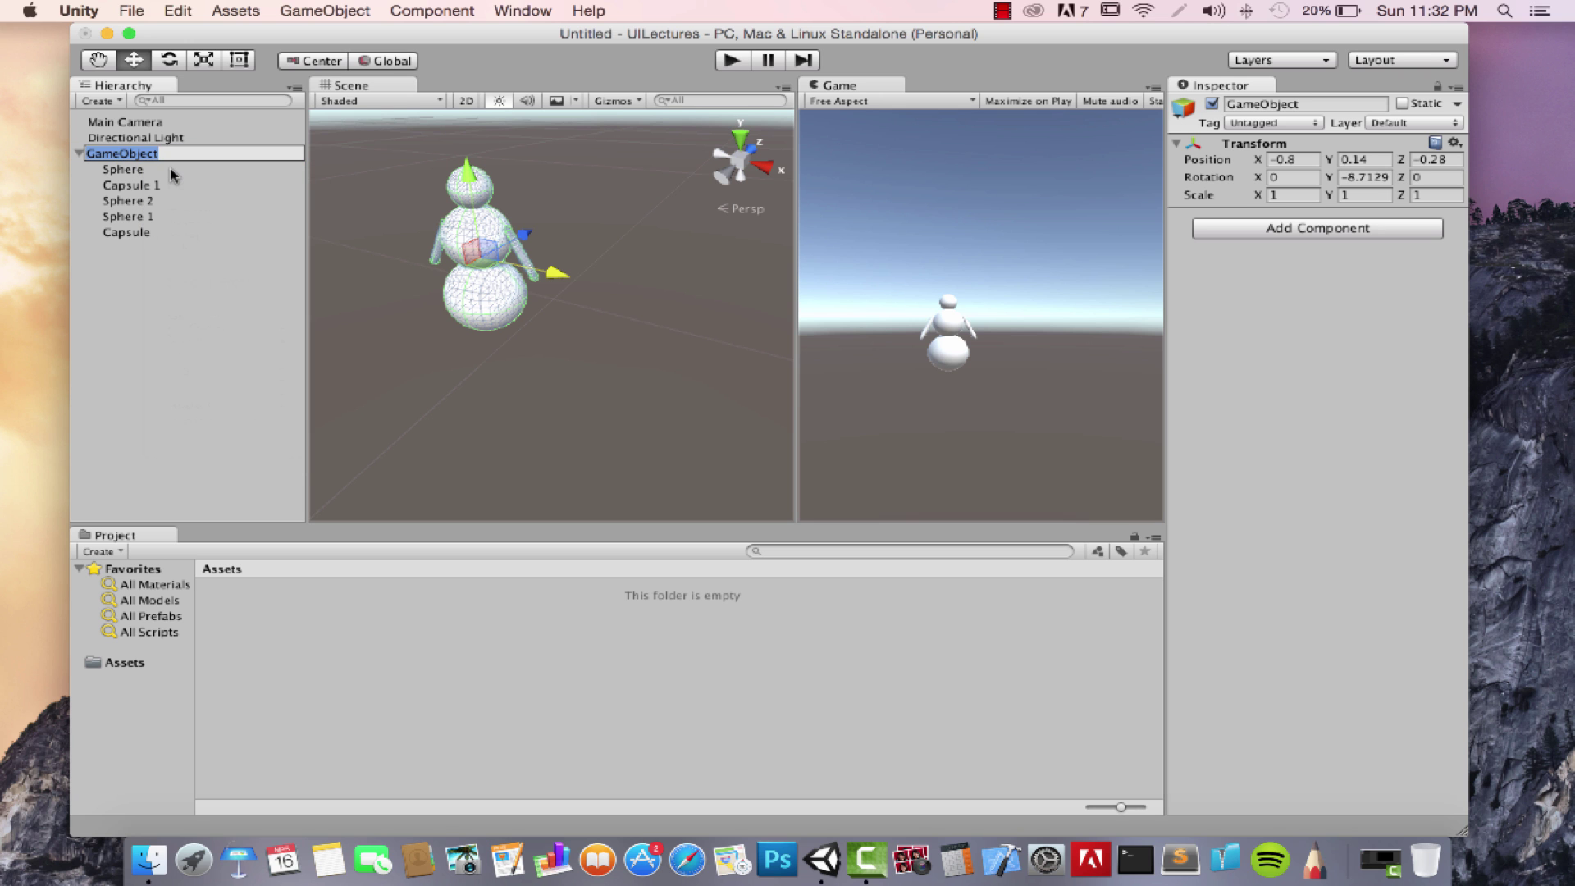
type("Snowman")
key("Return")
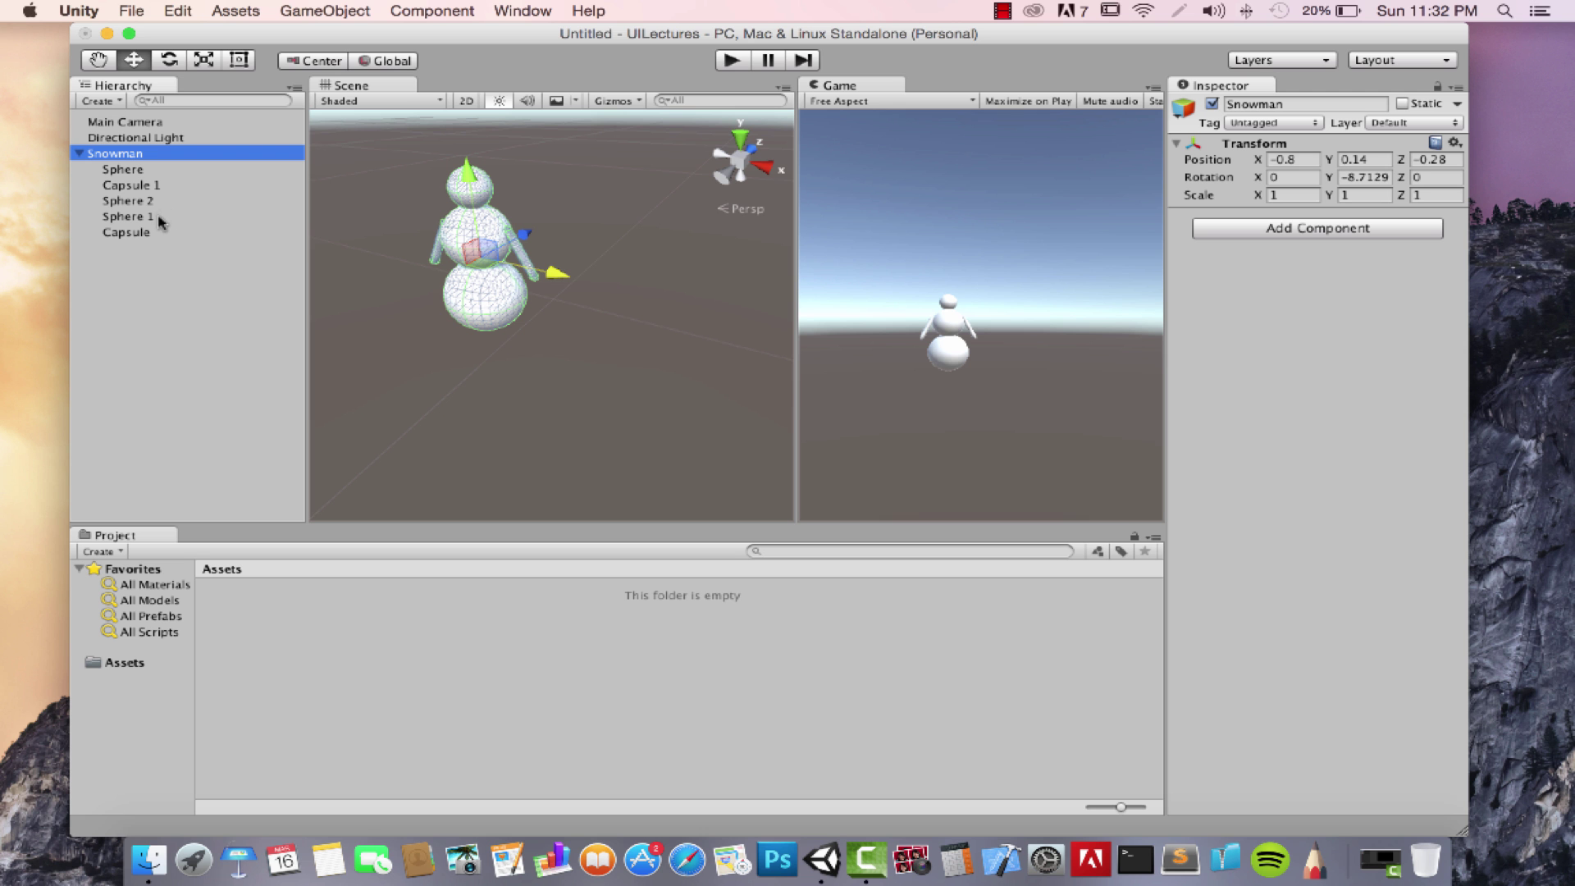